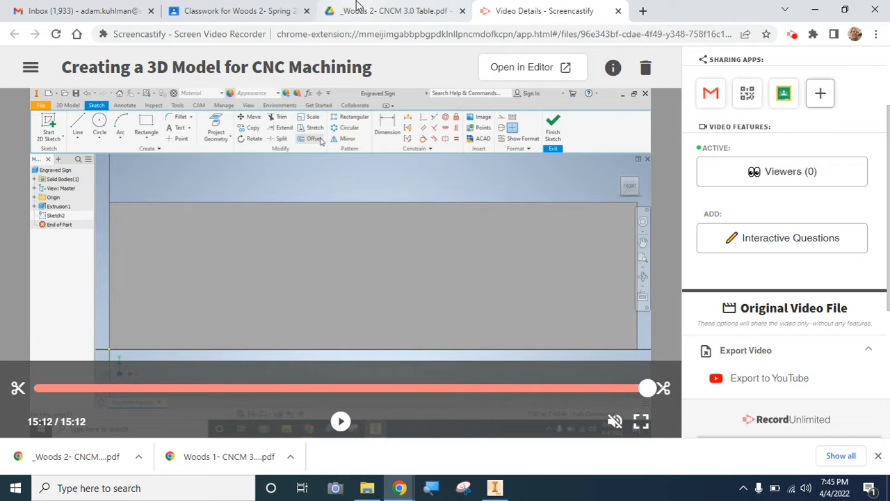
- Review the "Creating a Part in Inventor" assignment and read the grading criteria in _Woods 2- CNCM 3.0 Table.pdf
left_click(234, 10)
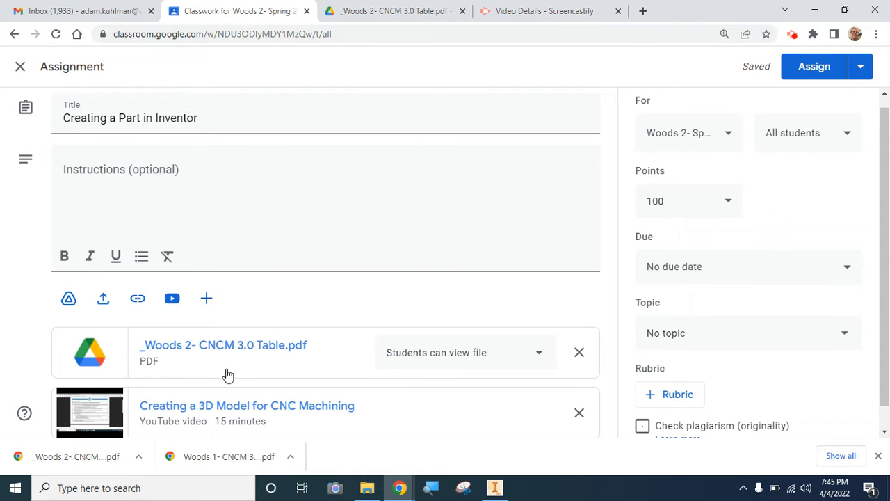
left_click(387, 13)
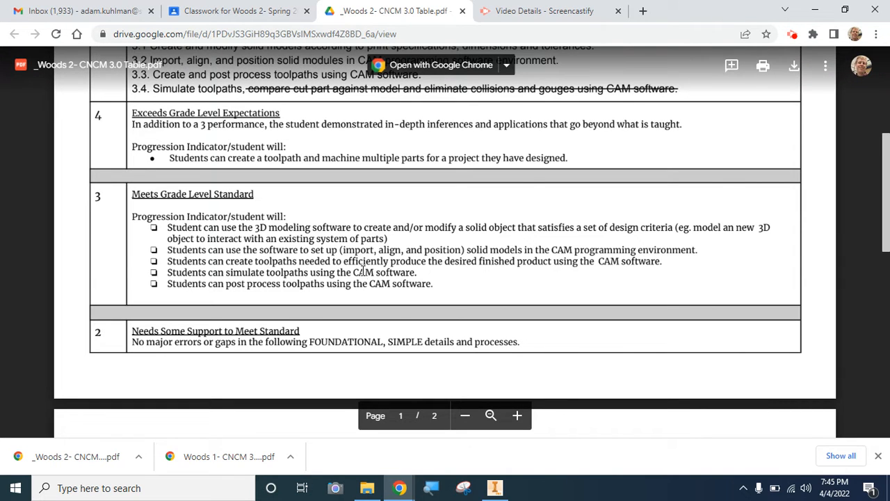
- Switch to Inventor and close the Engraved Sign part, saving its changes
left_click(494, 488)
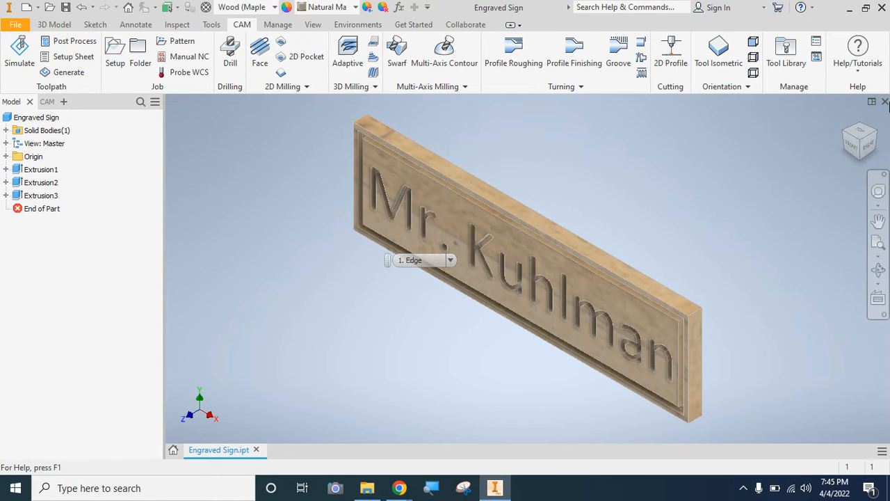
left_click(884, 103)
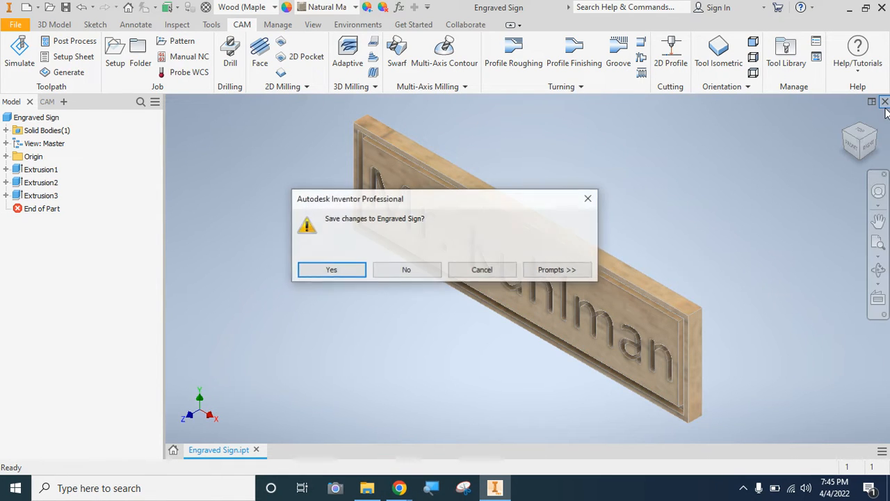
left_click(348, 273)
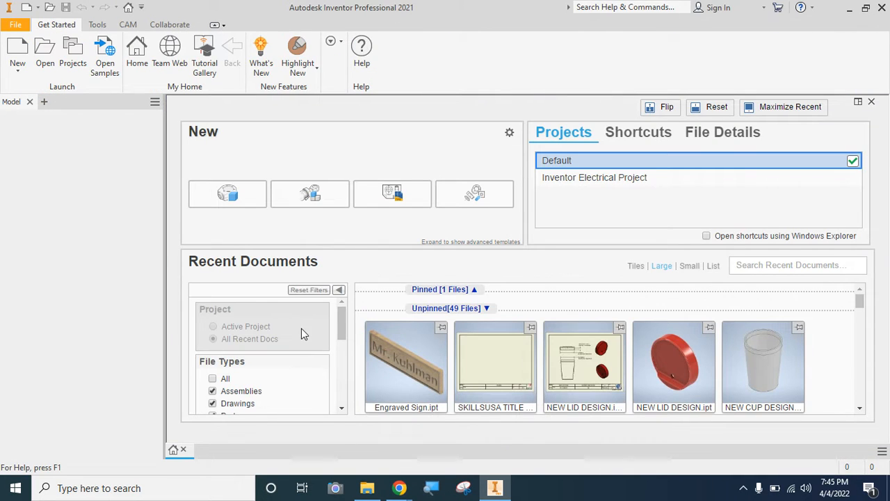
mouse_move(389, 413)
left_click(13, 27)
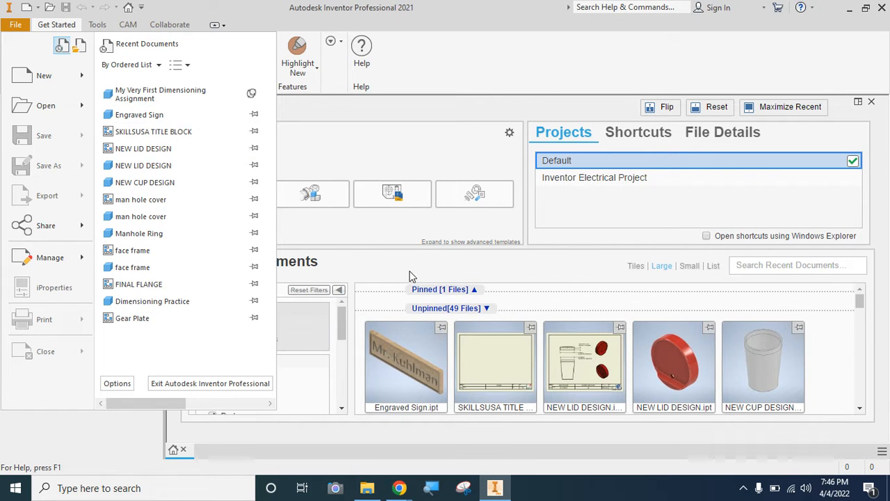
left_click(413, 276)
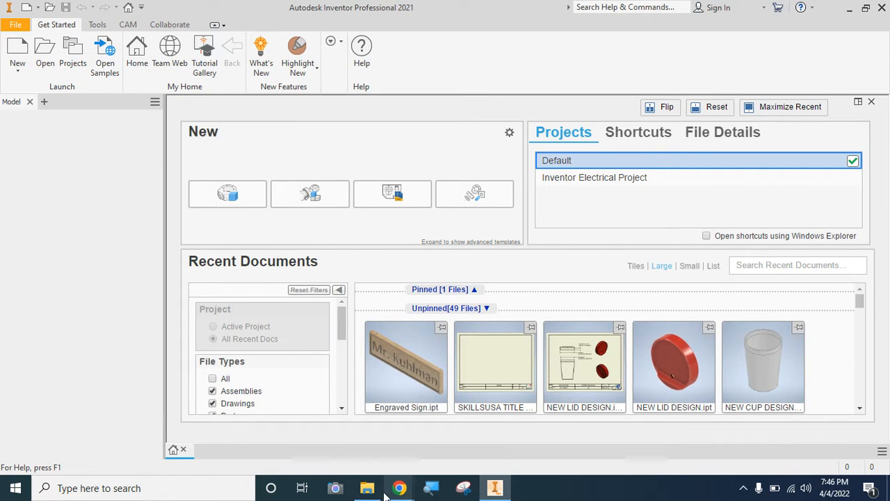
mouse_move(373, 491)
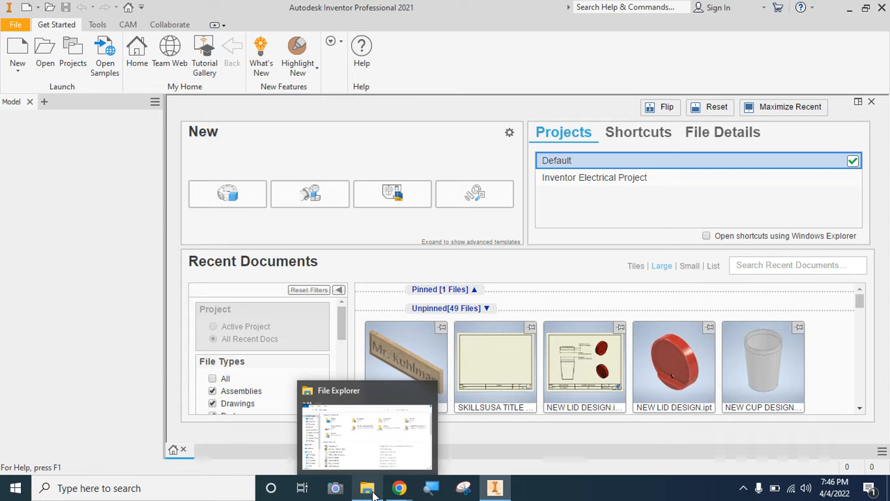
left_click(373, 491)
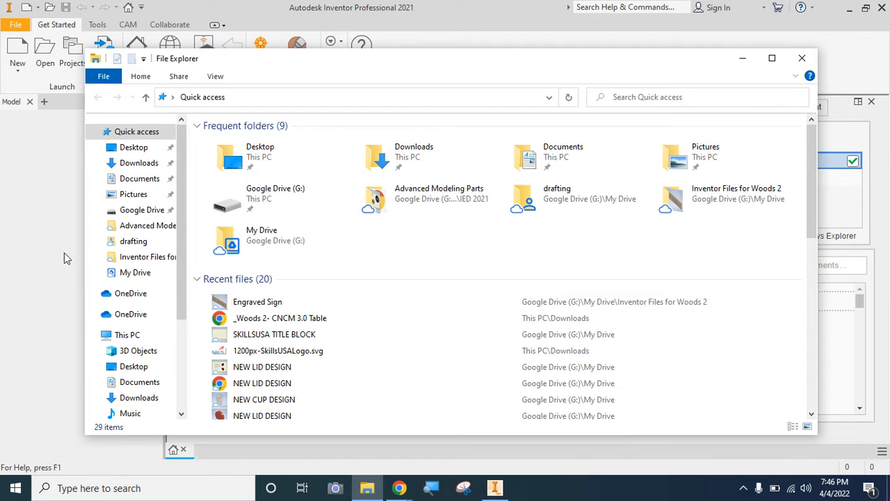
left_click(34, 218)
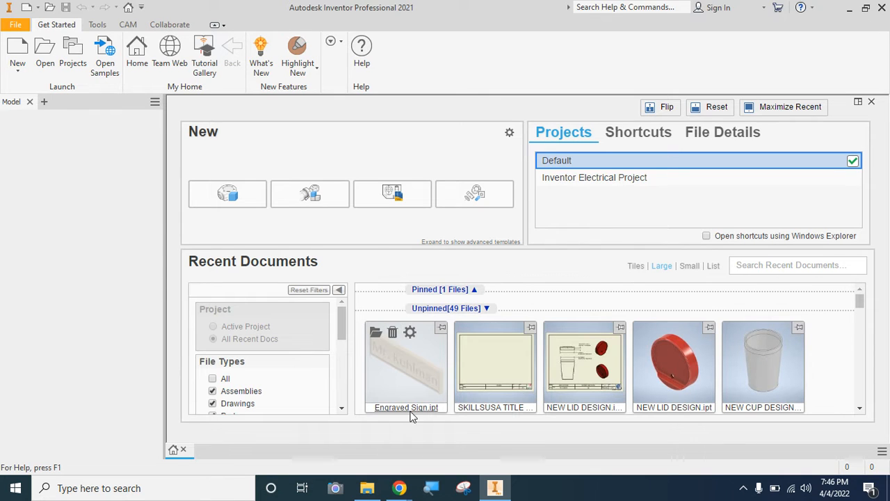
- Reopen Engraved Sign.ipt from the recent documents
left_click(397, 369)
double_click(397, 368)
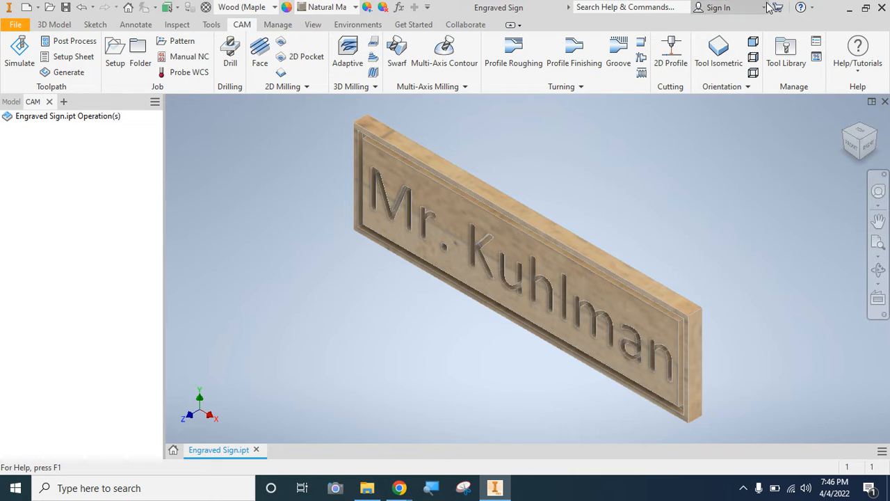
- Search Windows for the Software Center app using "sof", leaving it unopened
left_click(126, 488)
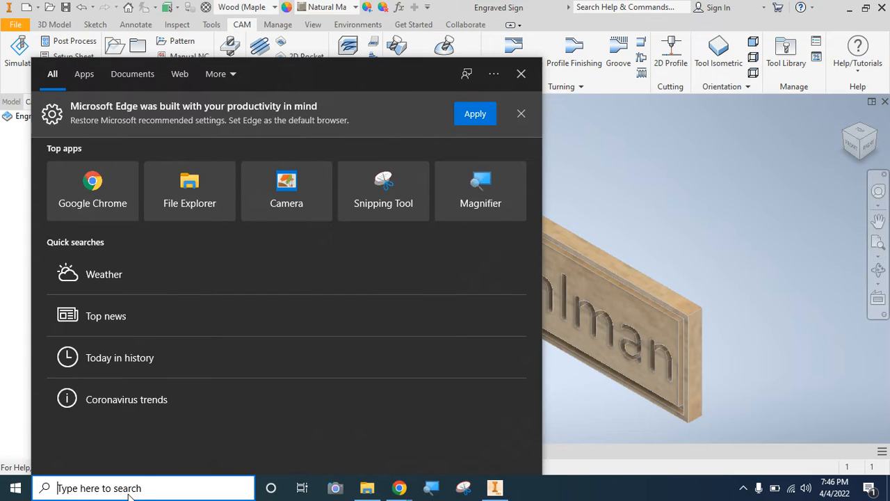
type("sod")
key("BackSpace")
type("f")
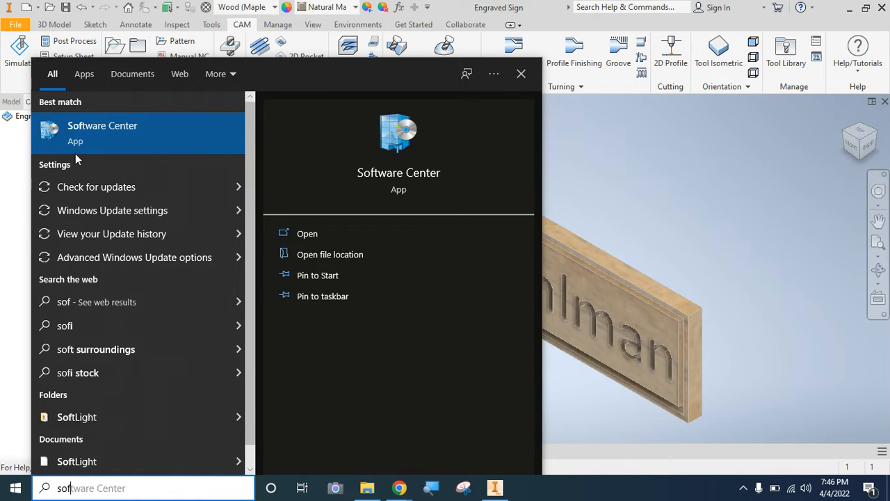
left_click(587, 133)
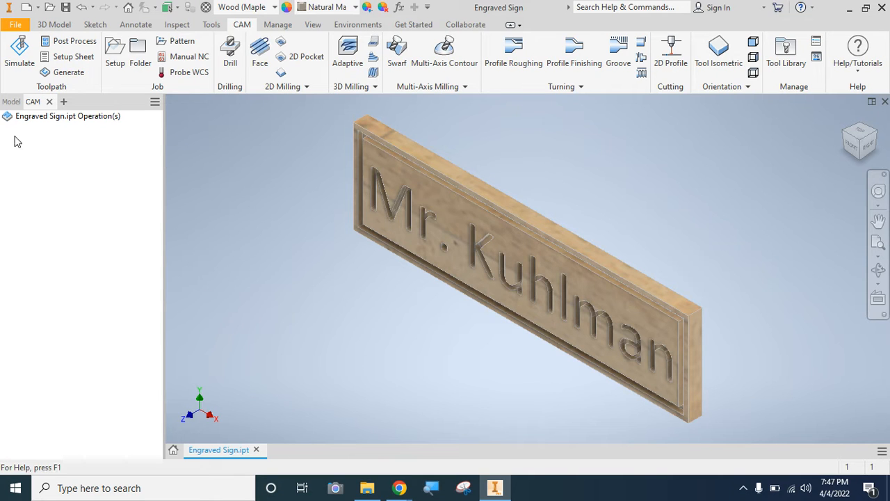
- Start a milling setup for the sign, using Model orientation and Model origin for the work coordinate system
left_click(114, 64)
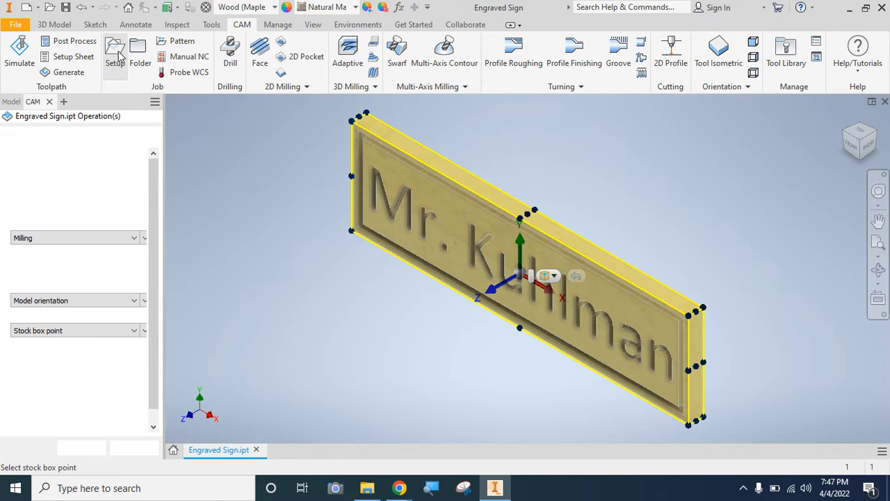
left_click(847, 154)
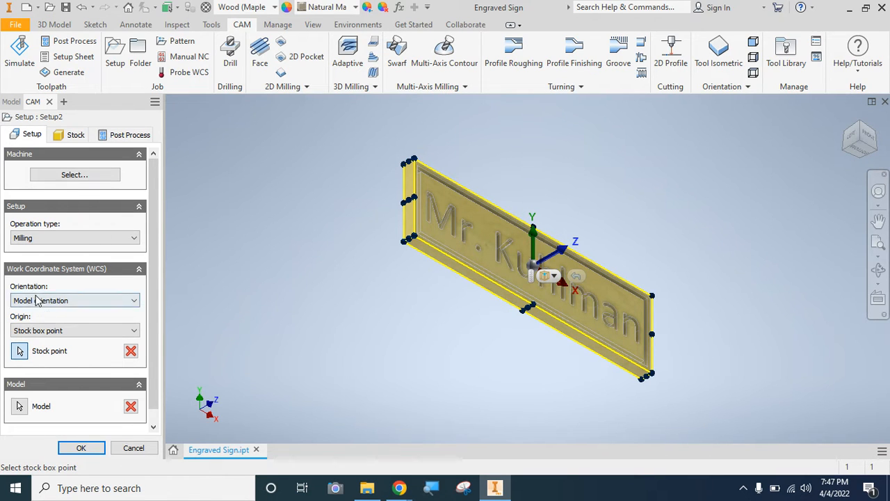
left_click(22, 331)
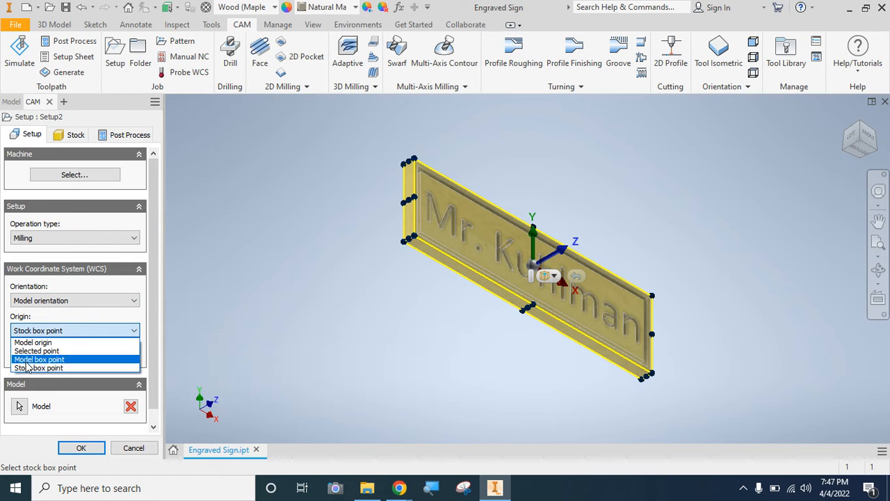
left_click(32, 342)
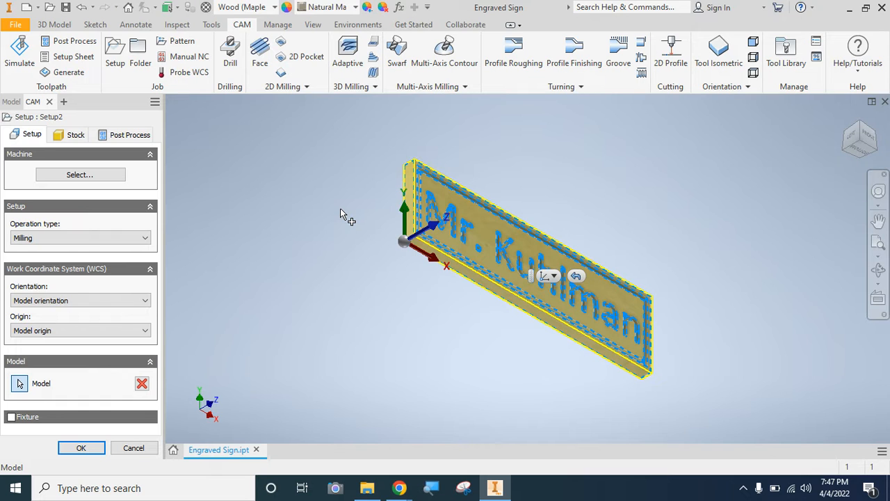
left_click(22, 301)
left_click(21, 310)
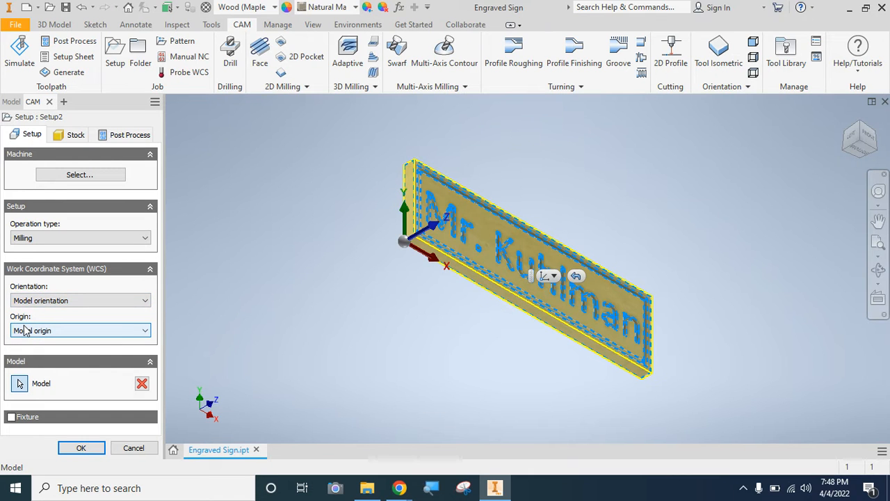
- Try a Selected point WCS origin, picking the sign's front-left vertical edge and its lower back-left corner
left_click(26, 330)
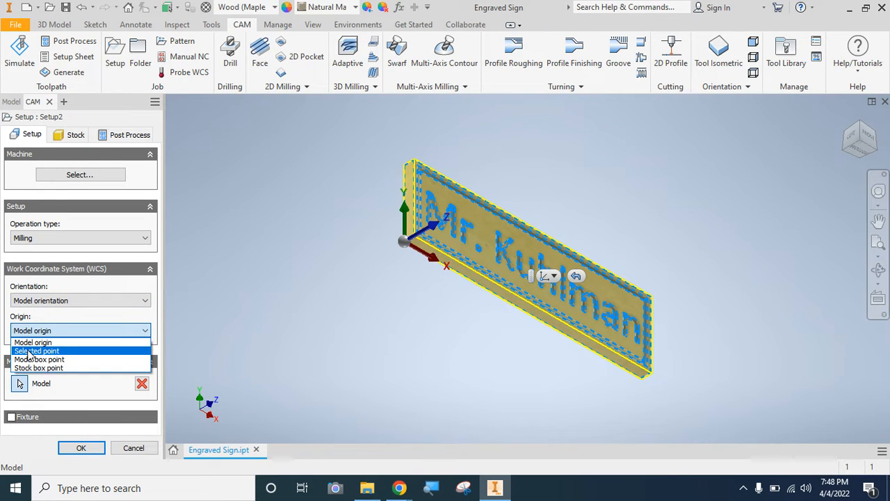
left_click(28, 350)
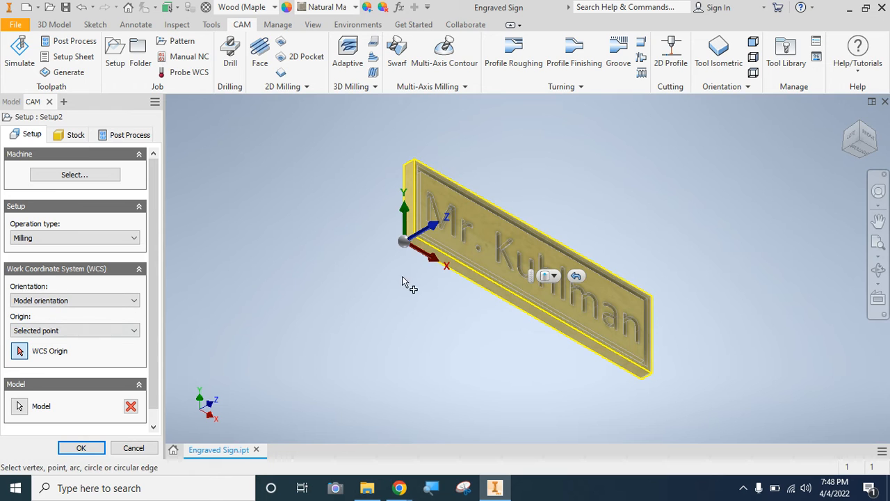
left_click(414, 186)
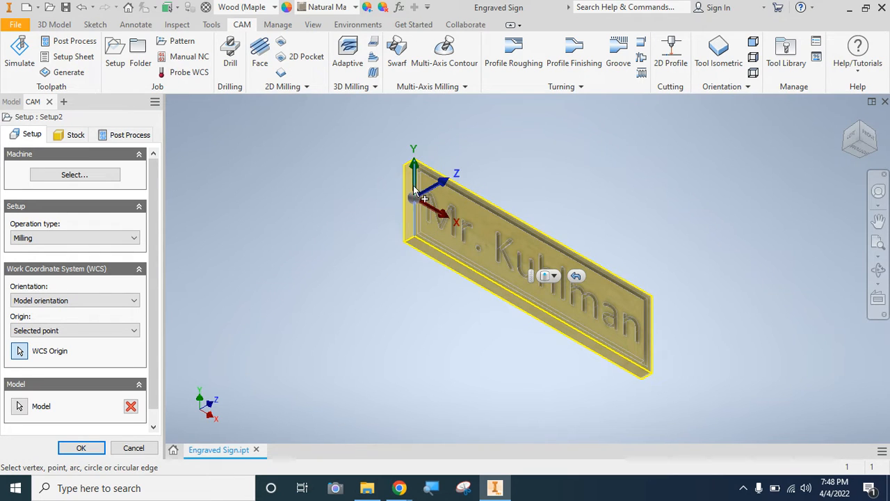
scroll(415, 192, "up", 2)
scroll(417, 201, "up", 2)
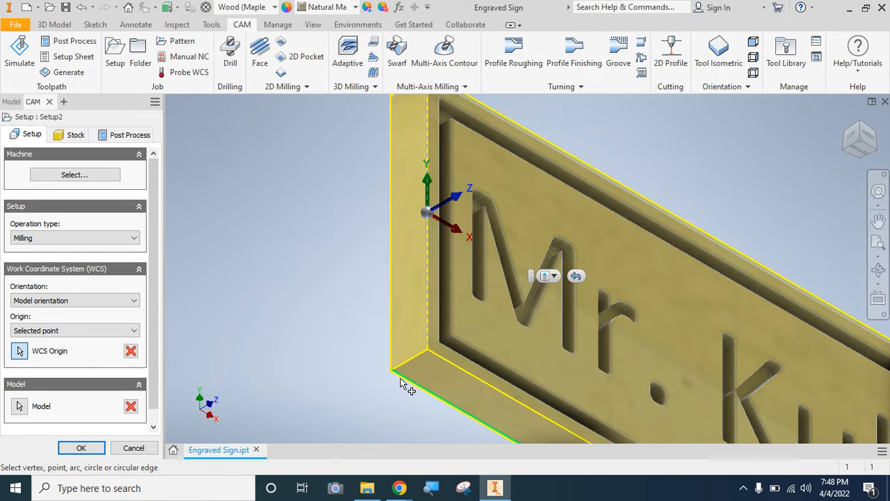
scroll(400, 382, "up", 4)
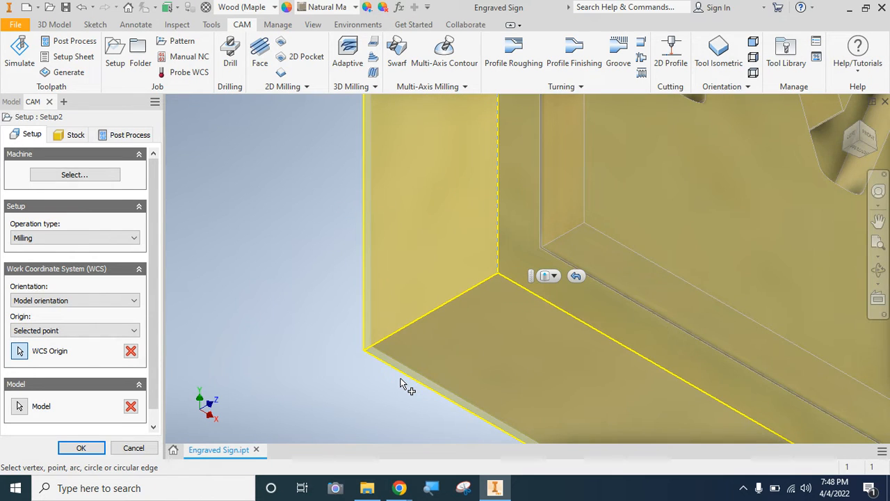
left_click(371, 351)
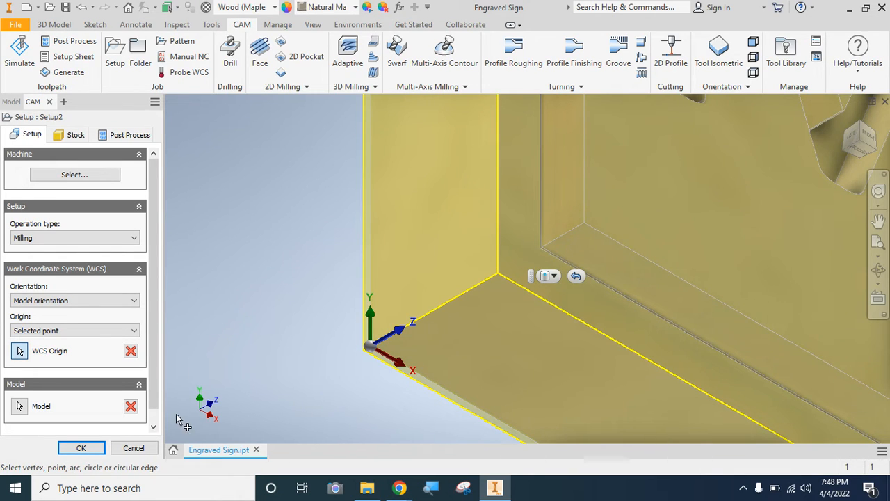
- Set the WCS origin to Model origin and create the setup
left_click(38, 331)
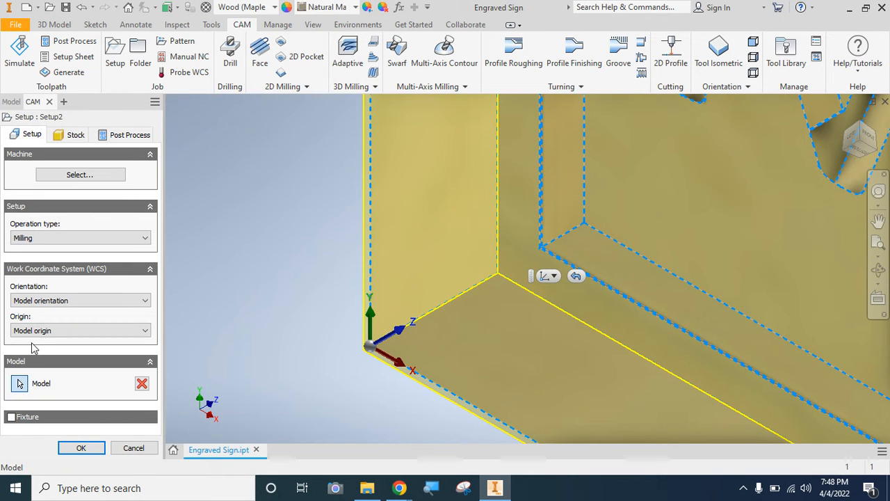
left_click(77, 447)
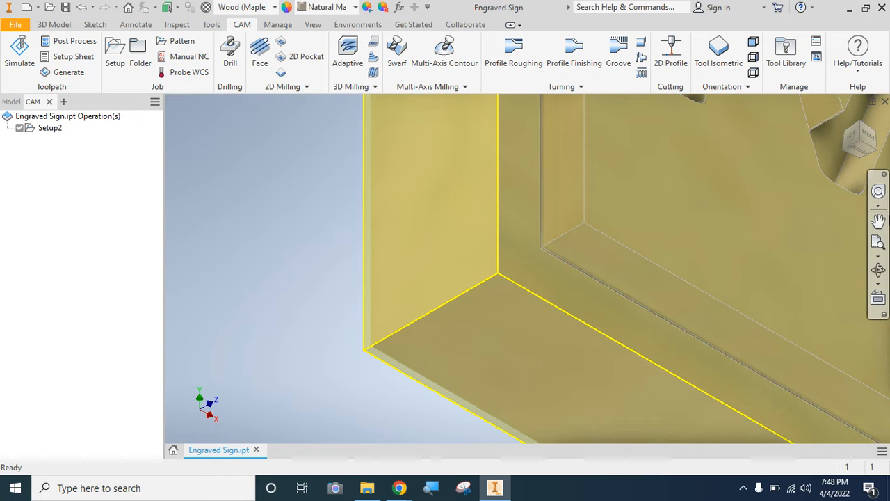
left_click(878, 241)
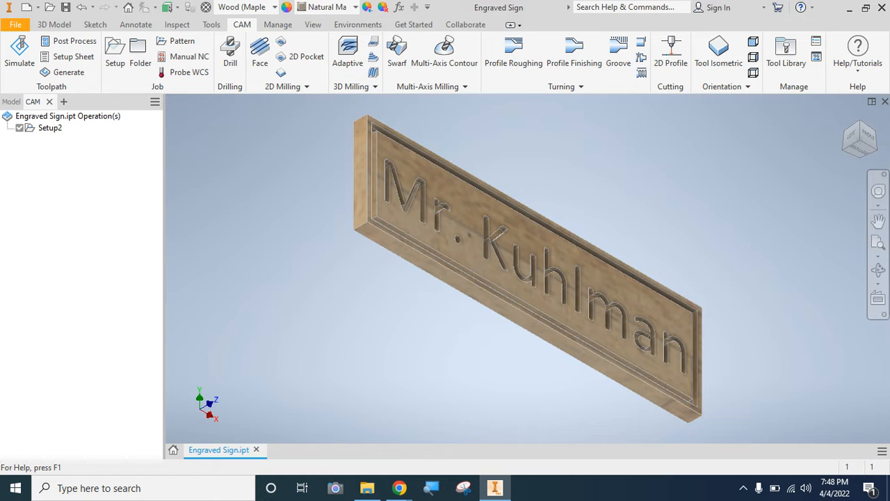
- Check the grade-level criteria for CAM setup and toolpaths in the rubric PDF in Chrome, returning to Inventor
mouse_move(401, 489)
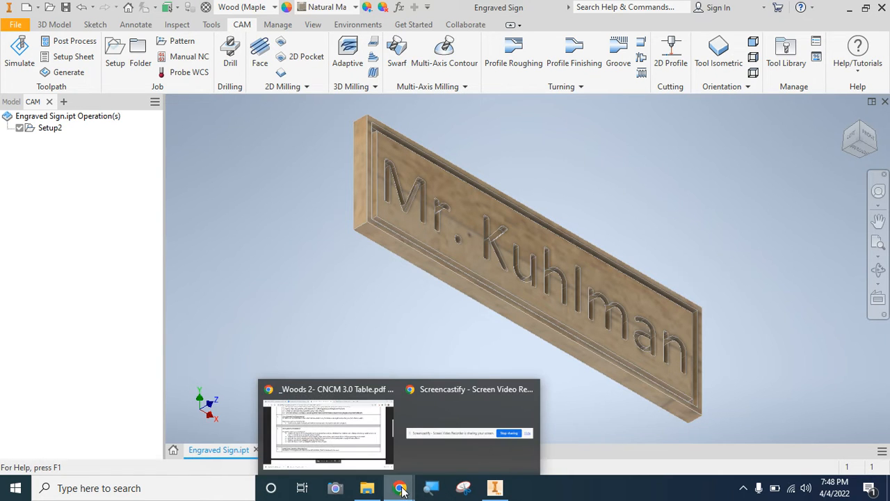
left_click(363, 456)
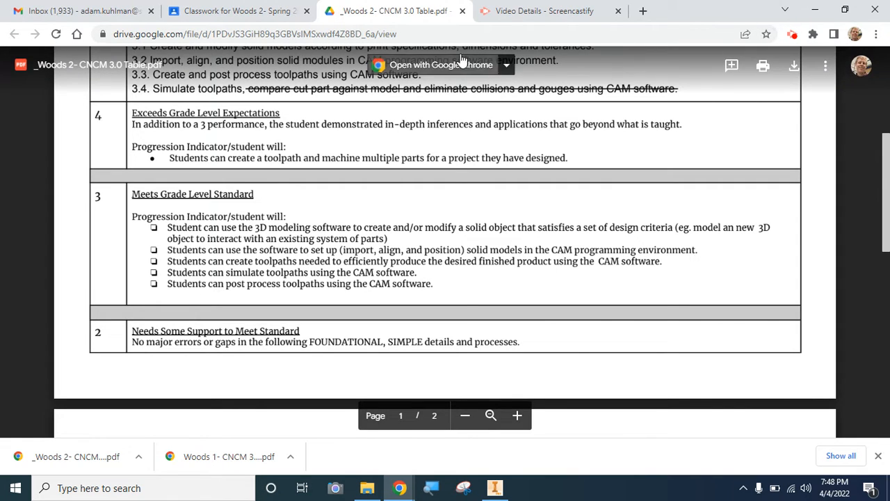
left_click(496, 488)
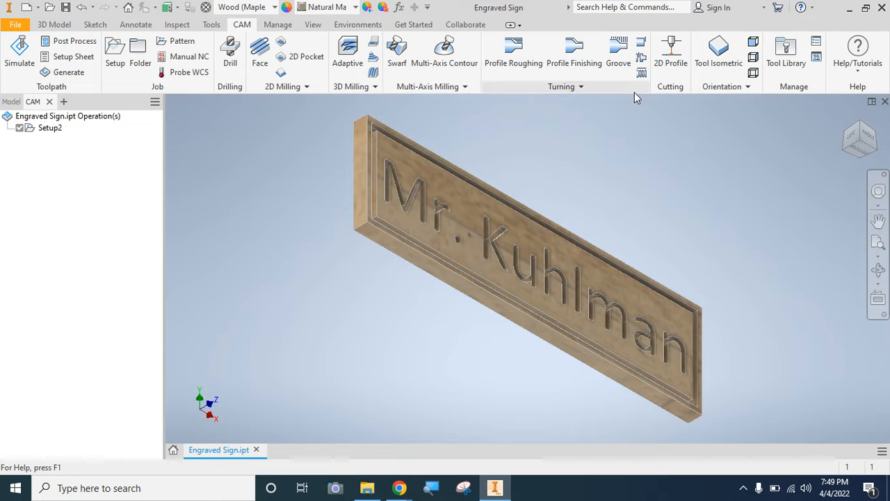
- View the engraved sign squarely from the front
left_click(867, 130)
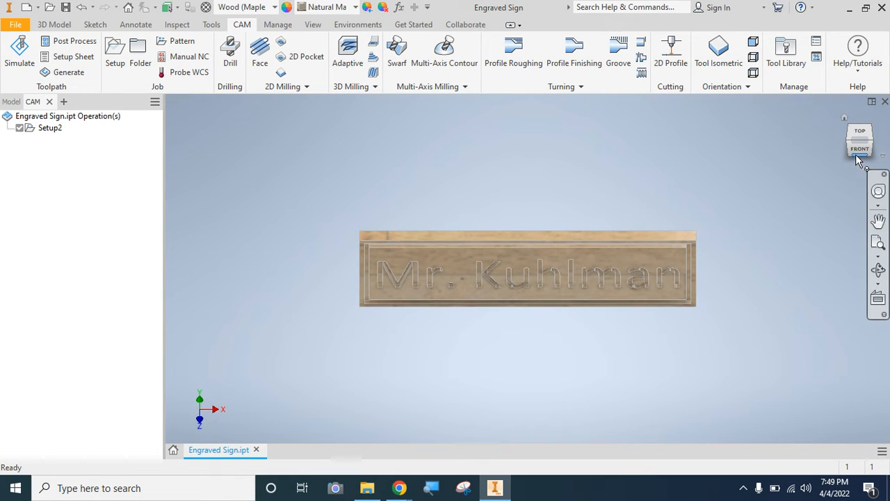
left_click(859, 154)
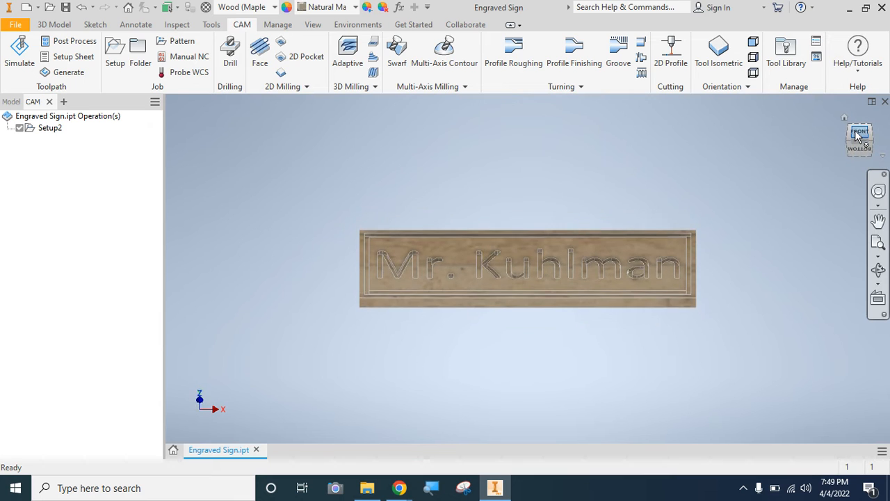
left_click(859, 135)
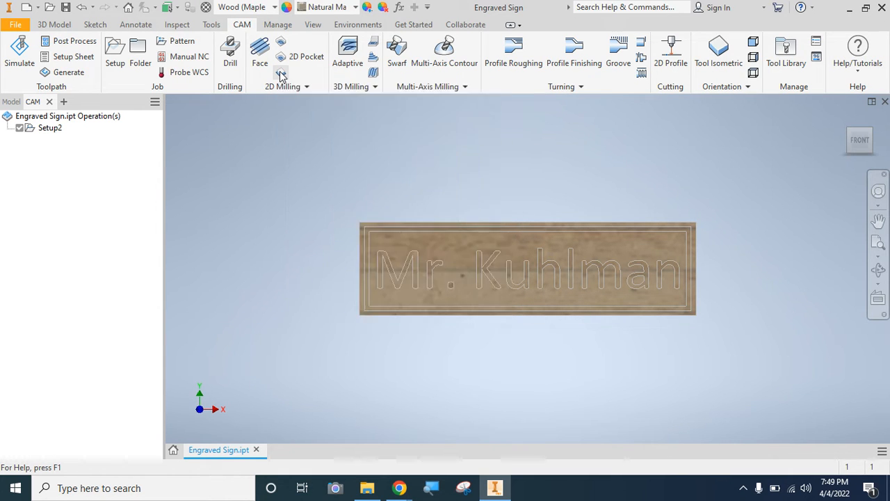
- Start a 2D Contour operation and assign it the #1 Ø1/4" flat endmill, filtering the flat mills by 1/4
left_click(281, 75)
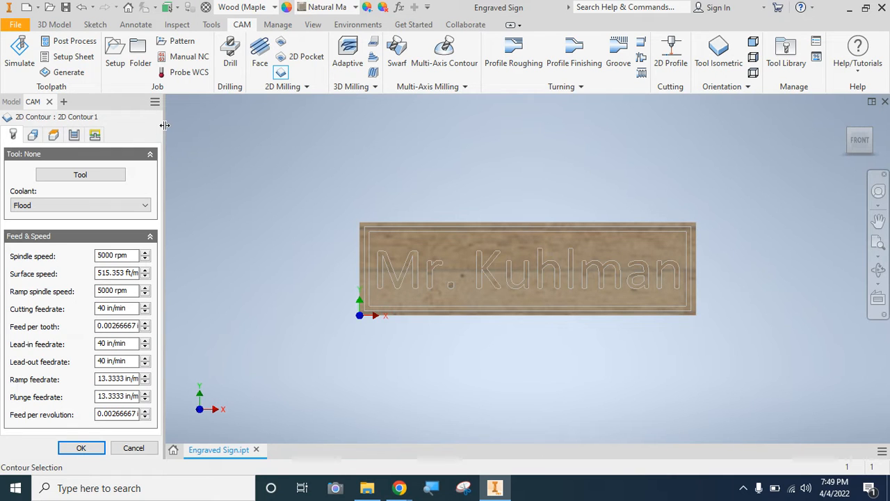
left_click_drag(170, 126, 183, 130)
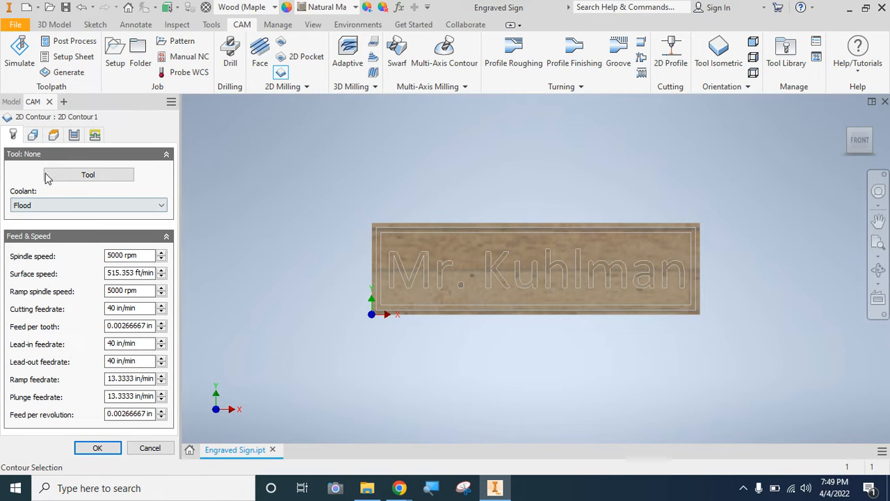
left_click(82, 178)
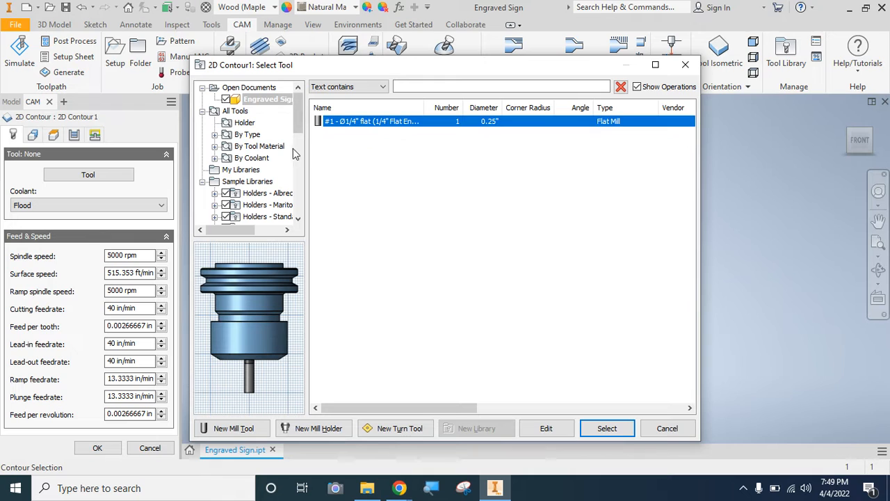
left_click(215, 135)
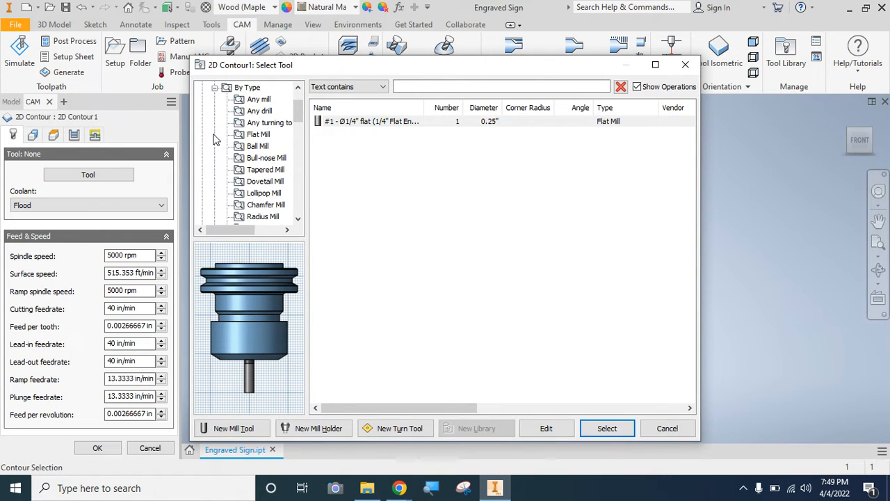
left_click(251, 134)
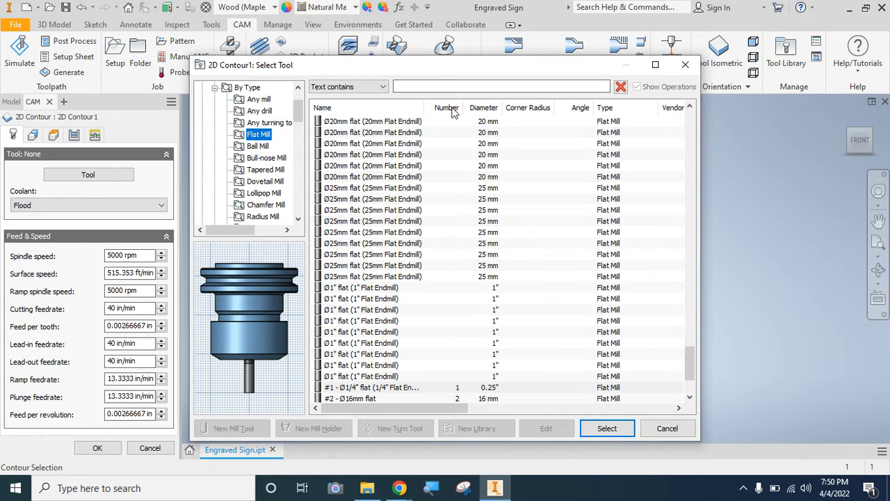
left_click(441, 87)
type("1")
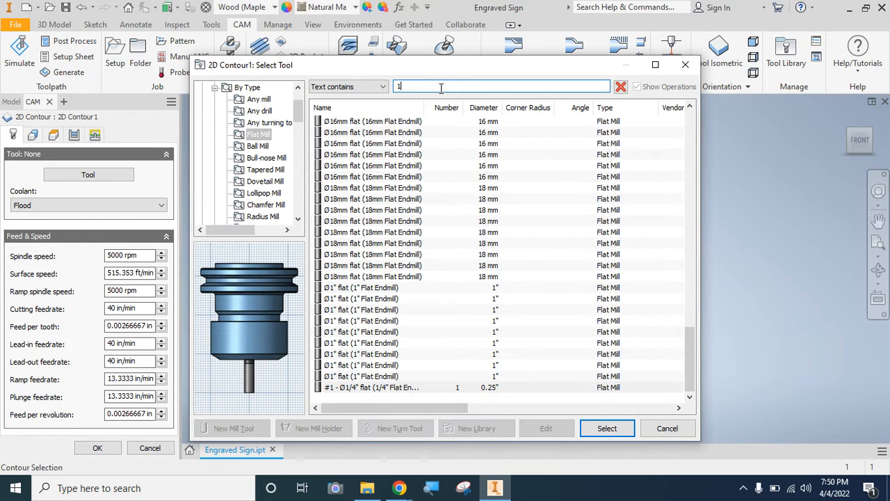
type("/4")
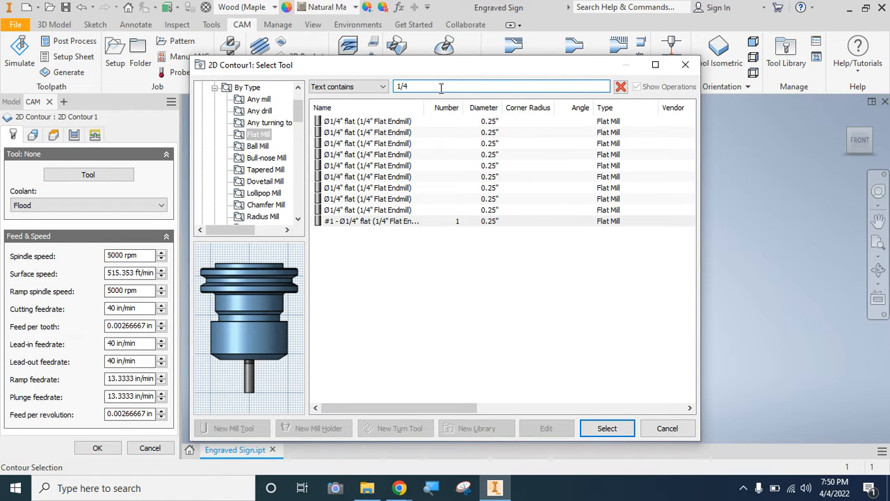
left_click(362, 123)
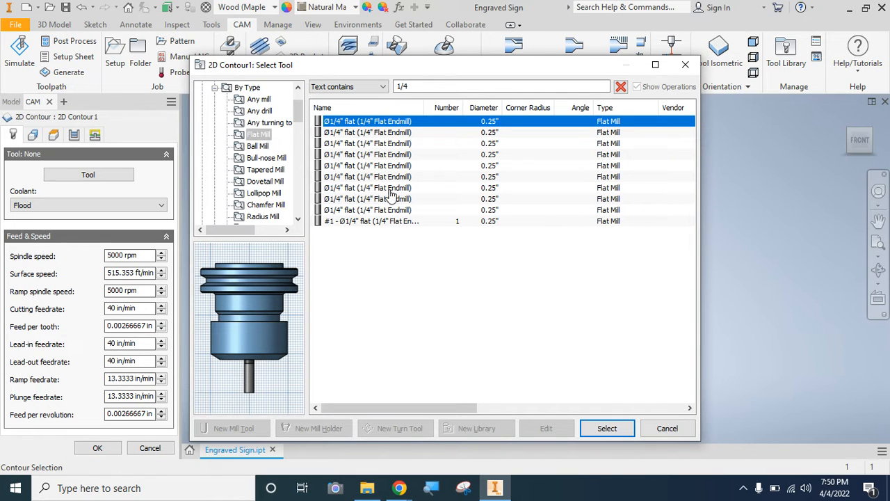
left_click(435, 221)
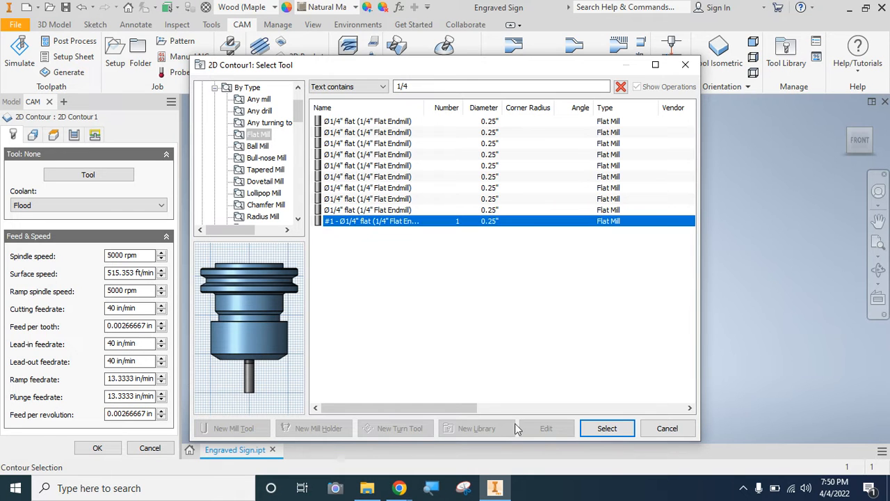
left_click(598, 428)
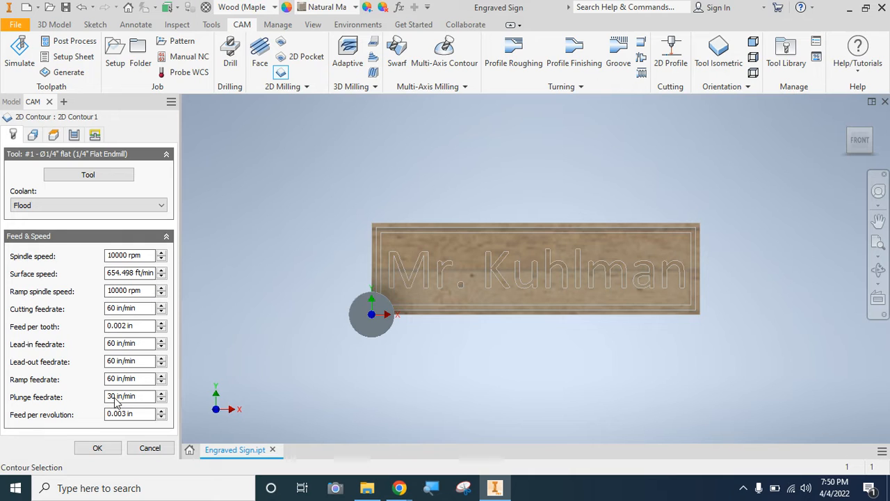
mouse_move(116, 401)
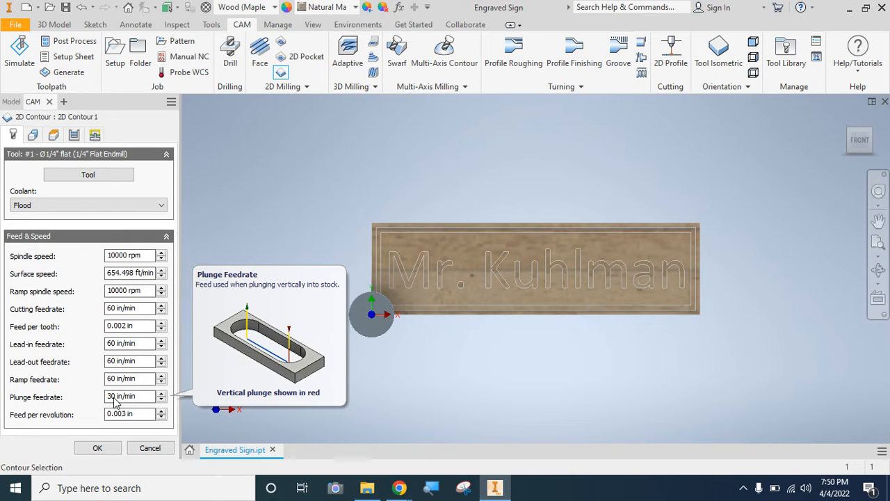
- Select the inner bottom edge loop of the sign's border groove as the contour to machine
left_click(33, 135)
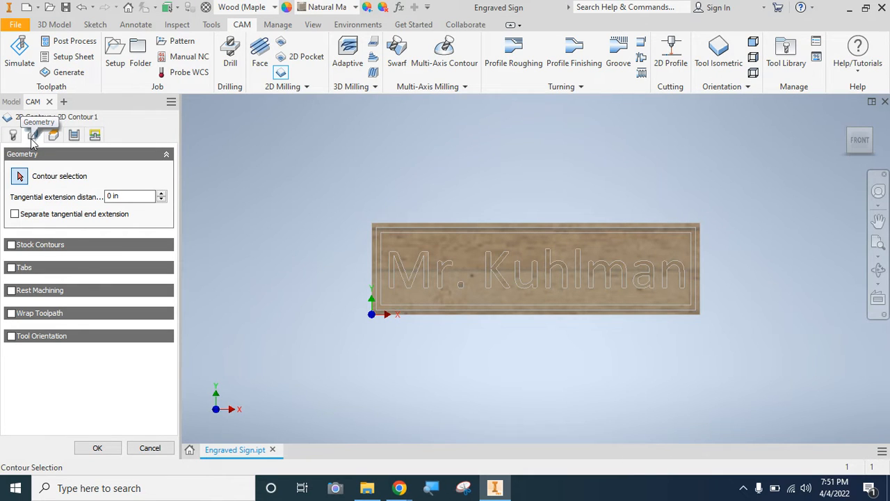
left_click(871, 132)
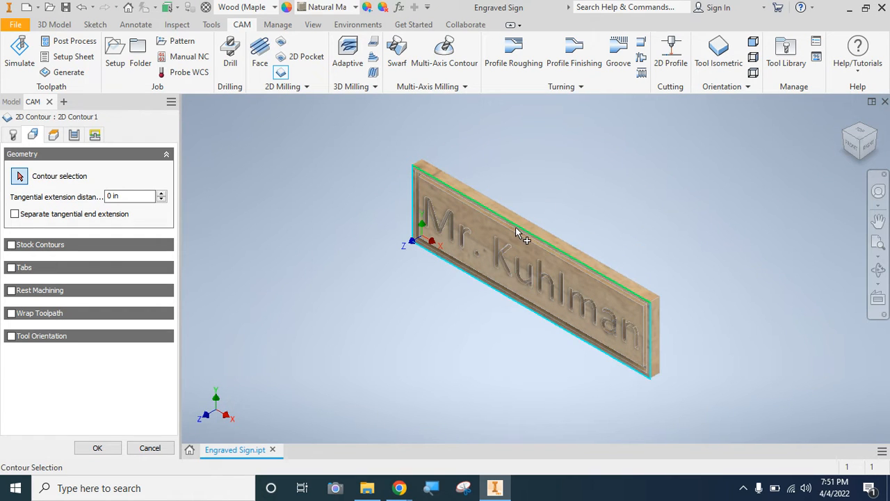
scroll(516, 228, "up", 6)
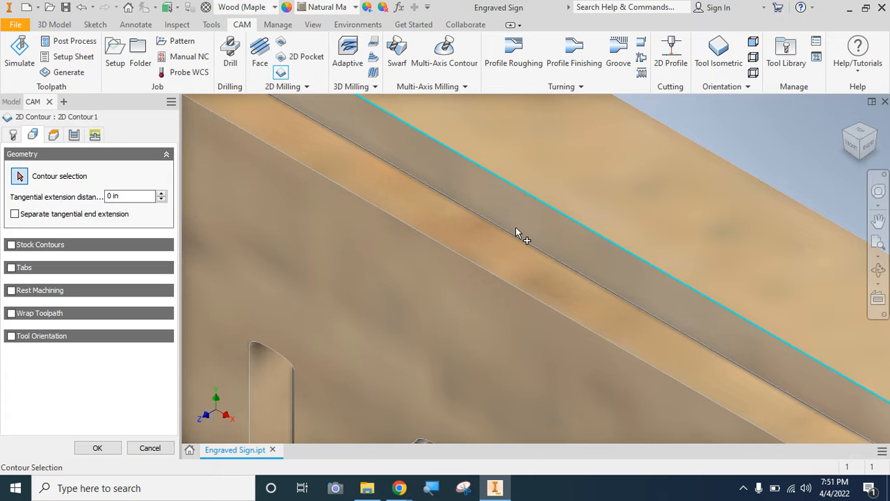
scroll(515, 226, "down", 3)
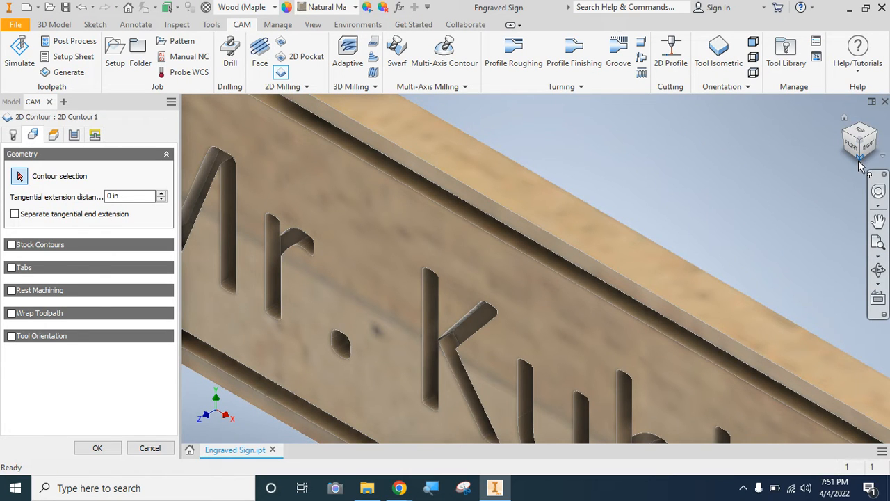
left_click(860, 164)
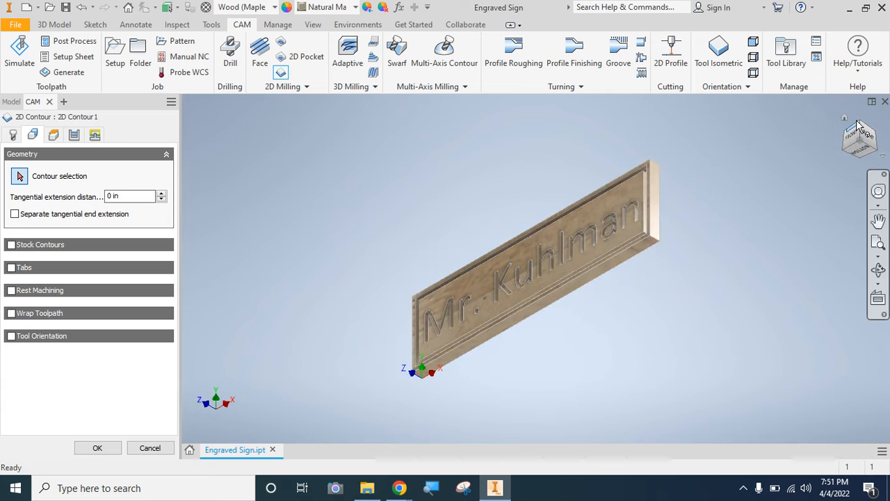
left_click(860, 127)
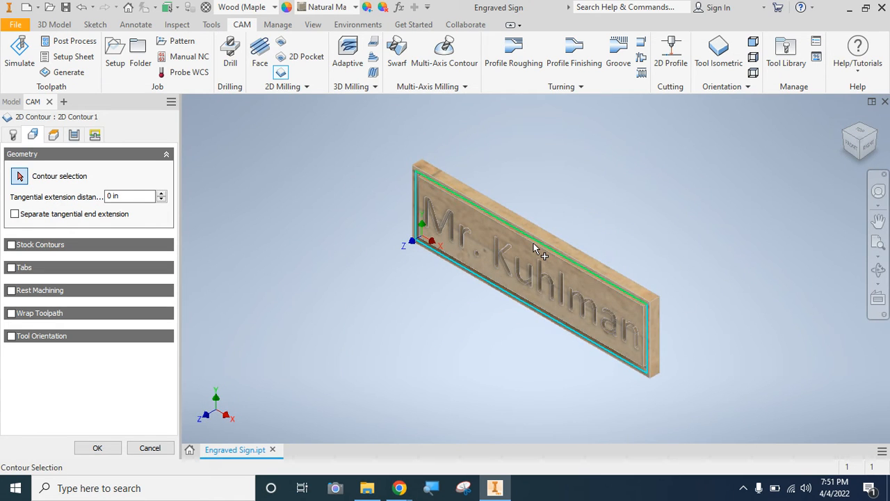
scroll(533, 242, "down", 2)
scroll(534, 242, "up", 6)
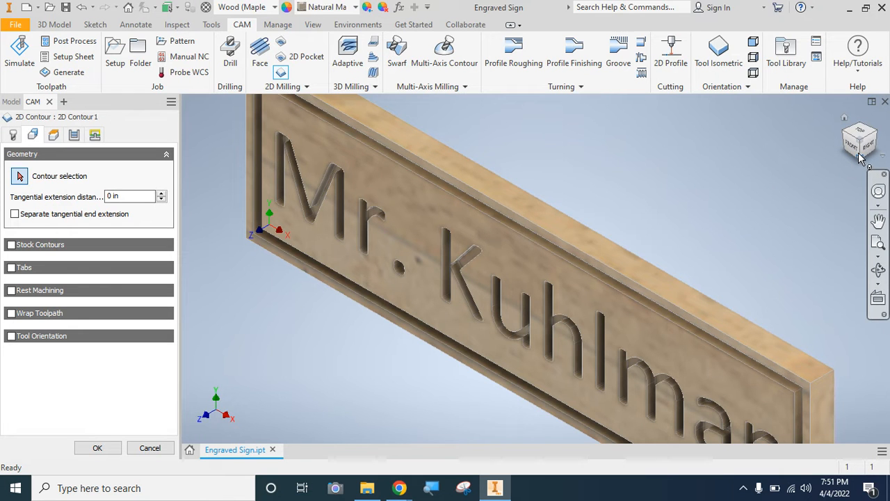
mouse_move(860, 157)
left_mouse_down()
mouse_move(843, 126)
mouse_move(861, 156)
left_mouse_up()
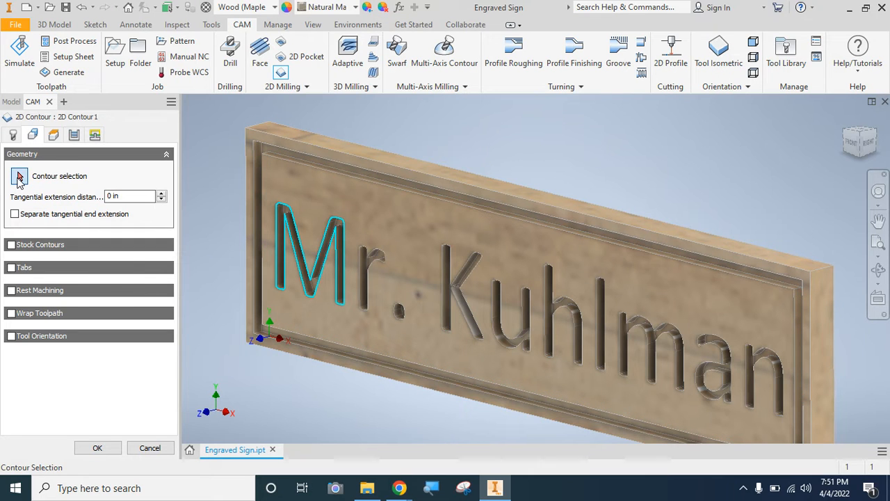
mouse_move(18, 178)
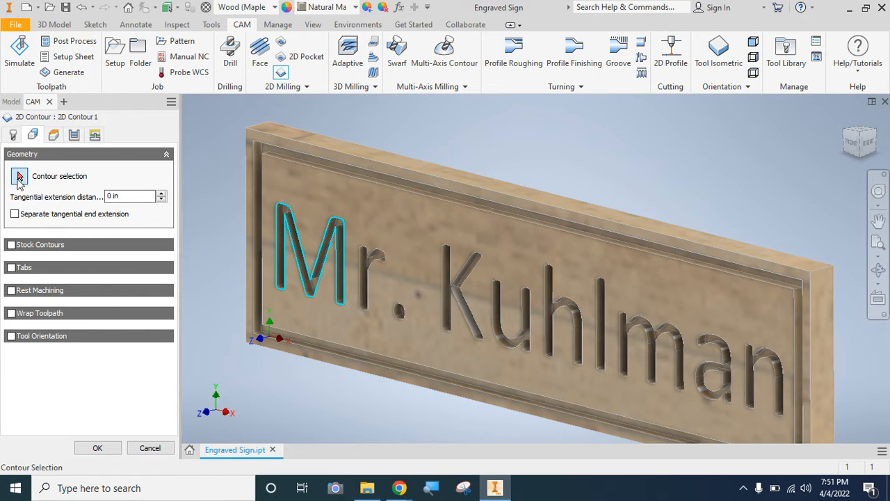
left_click(19, 178)
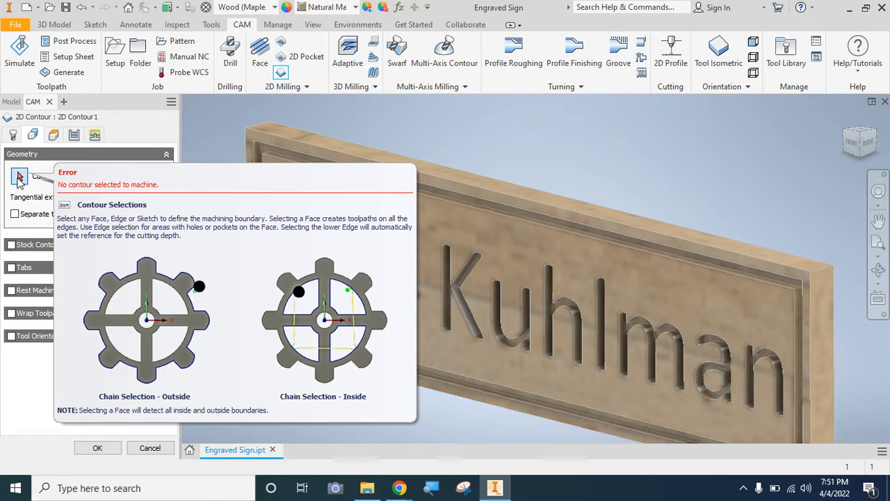
left_click(258, 162)
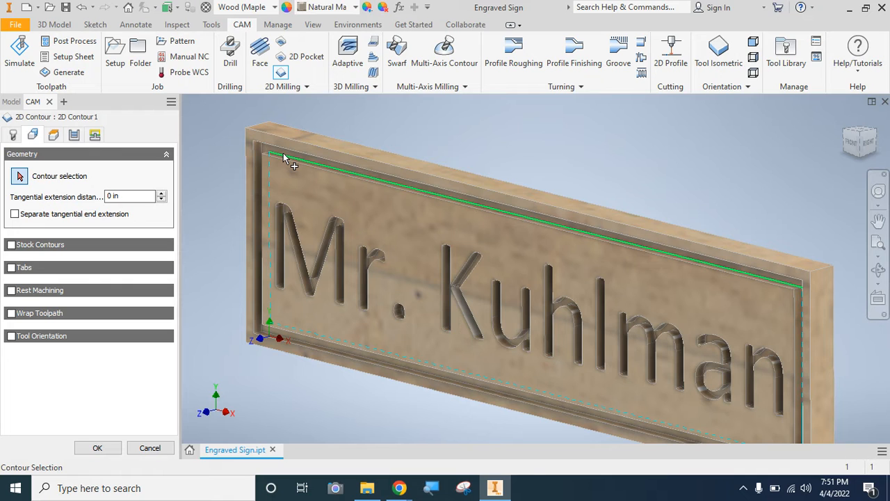
left_click(285, 158)
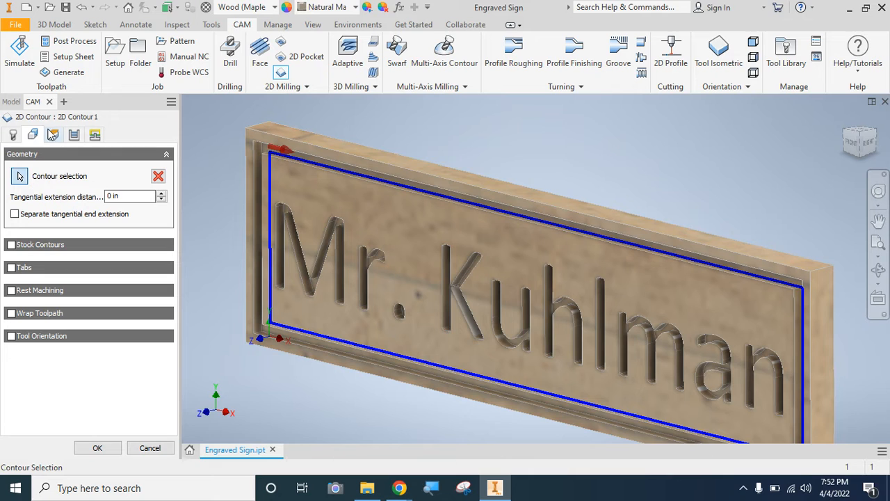
- Enable Multiple Depths for the contour passes with a maximum roughing stepdown of 0.125 in
left_click(54, 135)
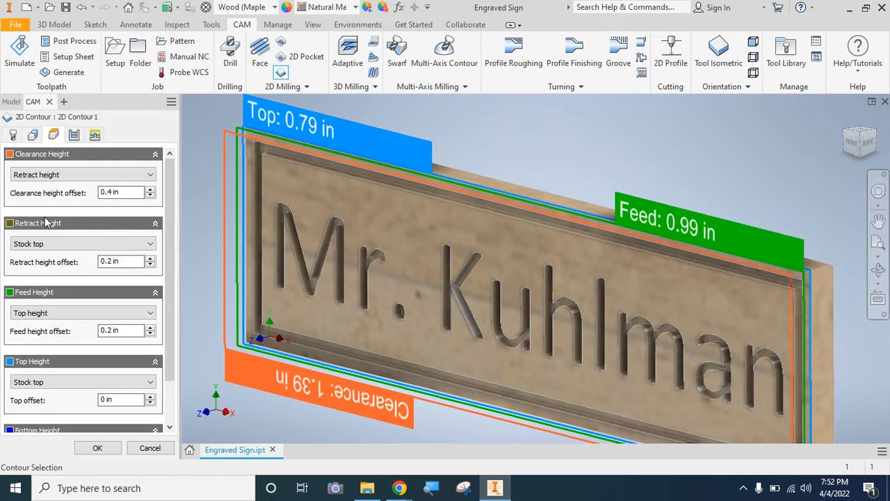
left_click(73, 137)
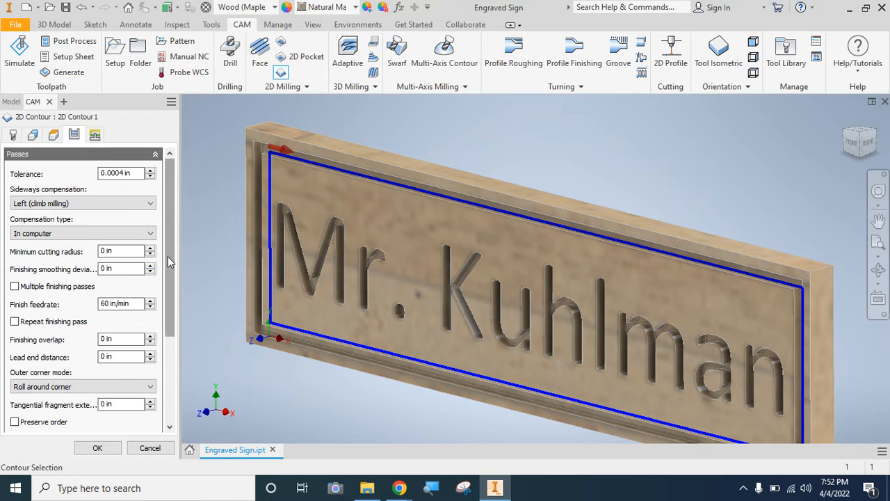
left_click_drag(167, 257, 167, 340)
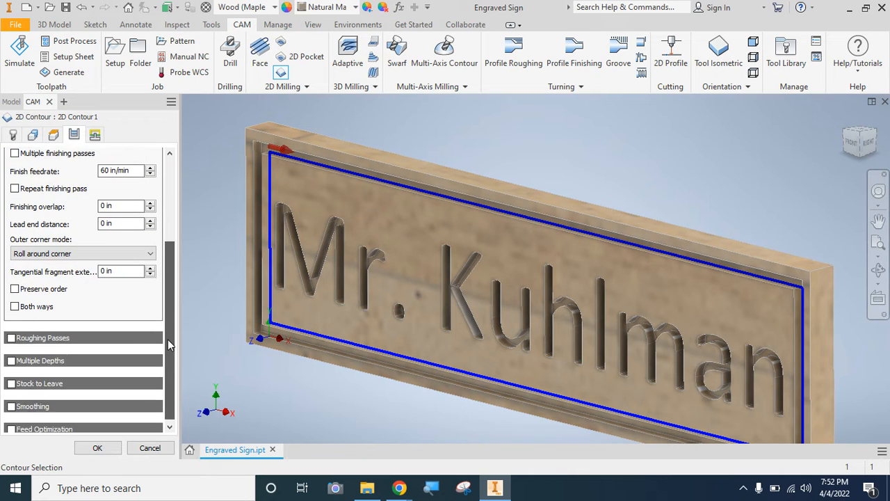
left_click(11, 359)
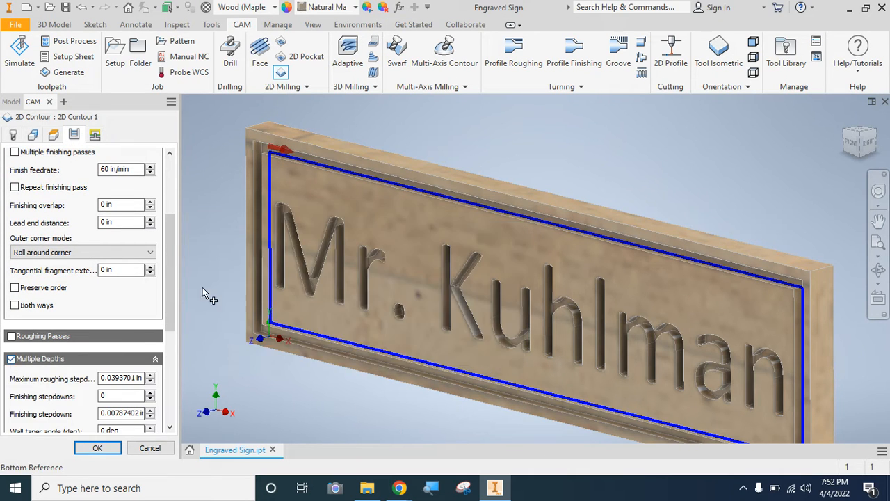
left_click_drag(174, 295, 174, 330)
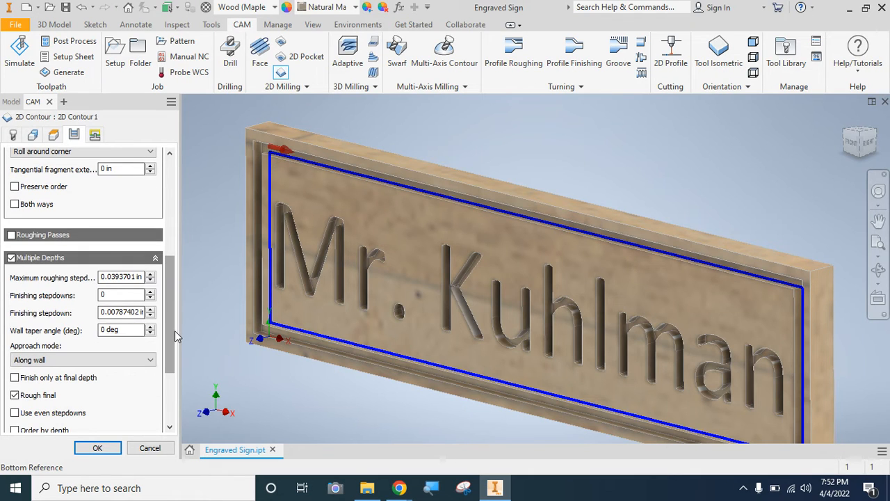
left_click(115, 277)
type(".12")
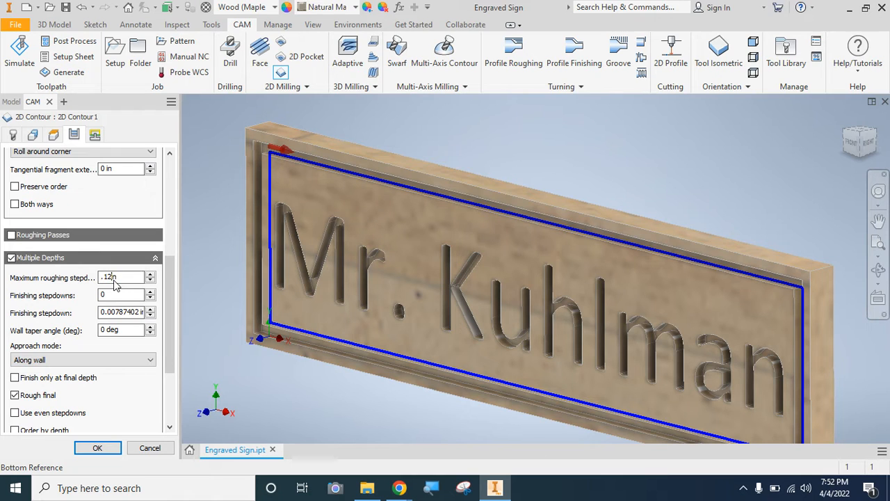
type("5")
mouse_move(116, 287)
- Set the finishing stepdown to 0.125 in and enable even stepdowns for the contour
left_click(118, 314)
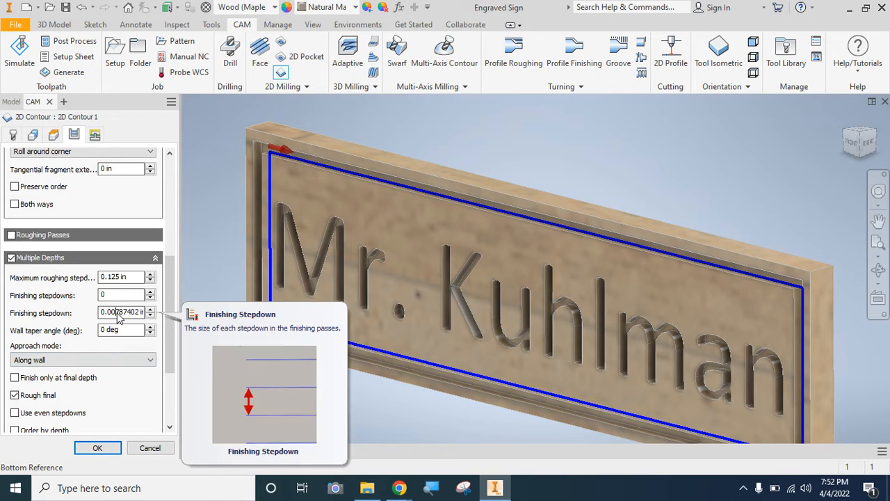
double_click(117, 314)
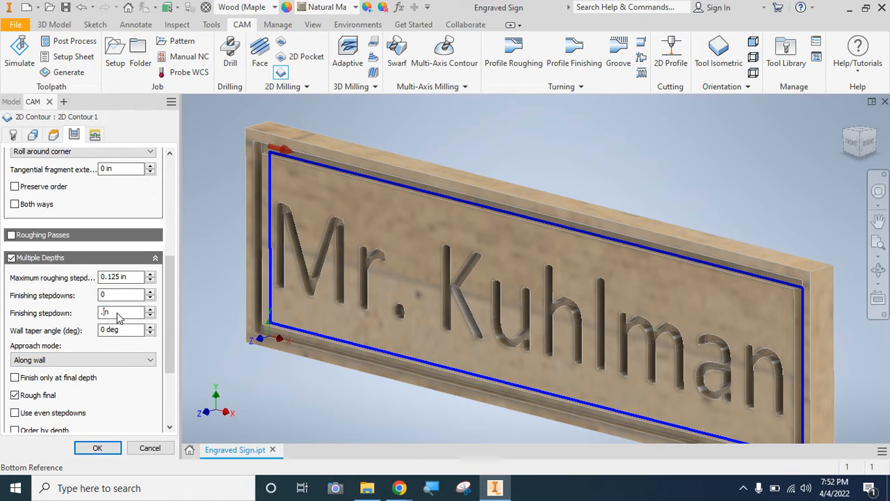
type(".125in")
left_click(166, 312)
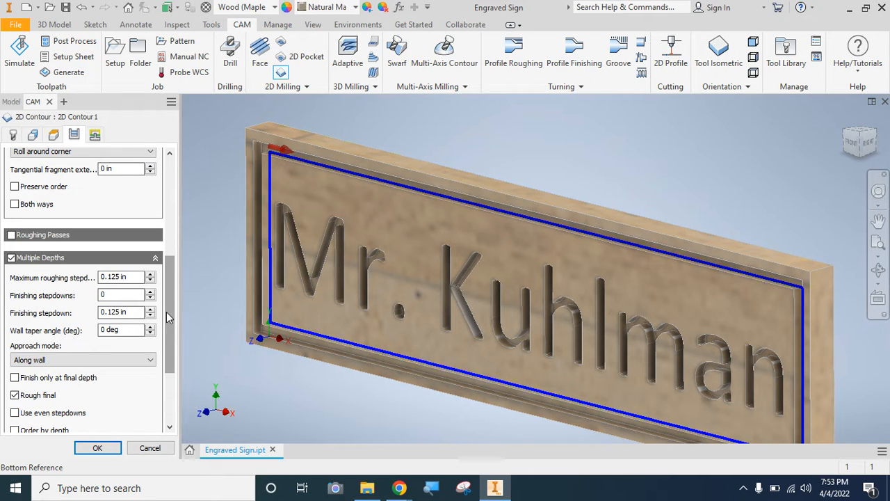
left_click_drag(166, 312, 170, 355)
left_click(14, 319)
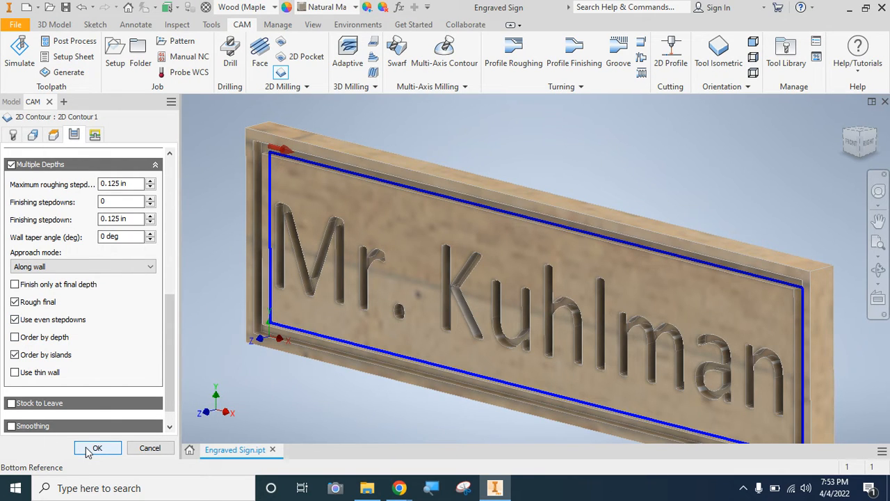
- Turn off lead-in and lead-out for the 2D Contour, confirm the operation and expand its entry in the operation tree
left_click(95, 134)
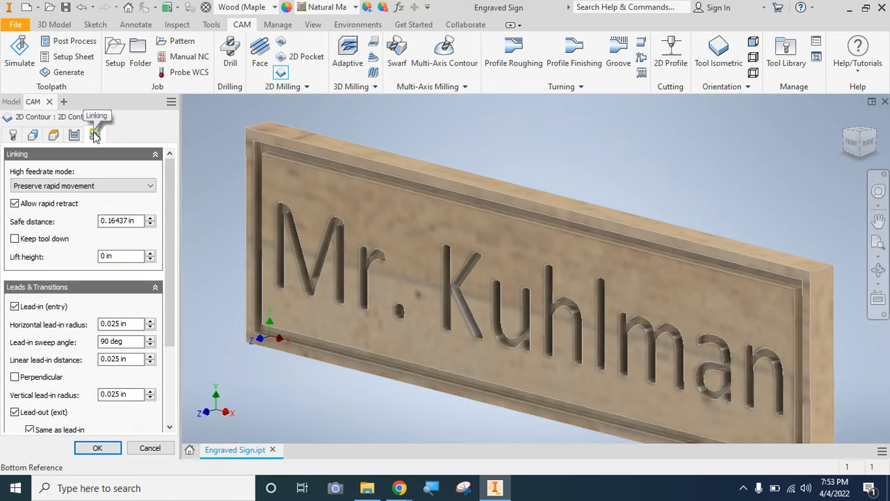
scroll(175, 218, "down", 3)
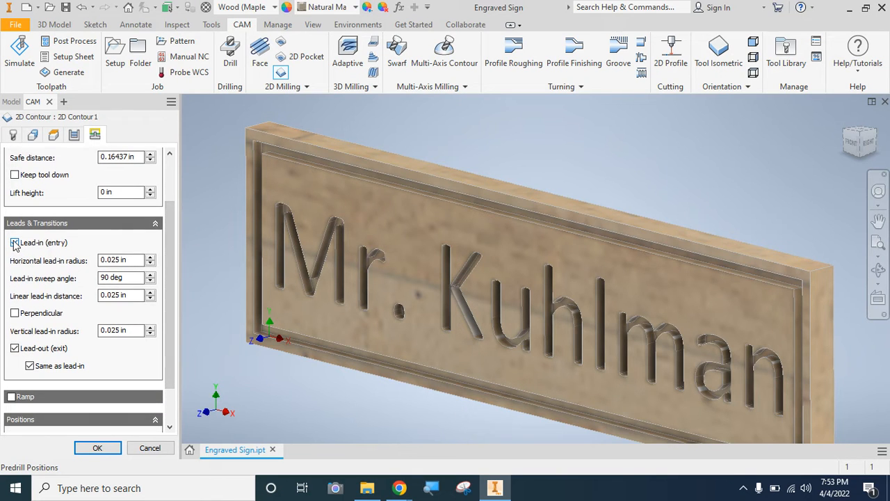
left_click(15, 242)
left_click(14, 260)
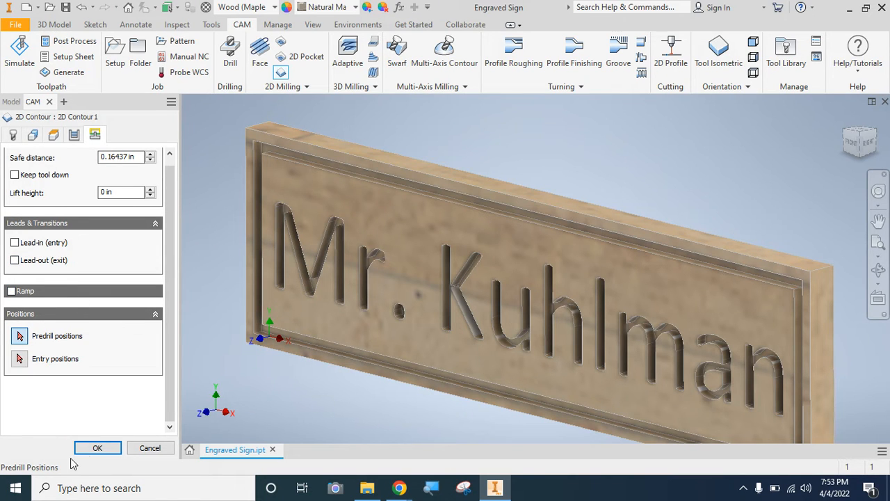
left_click(97, 449)
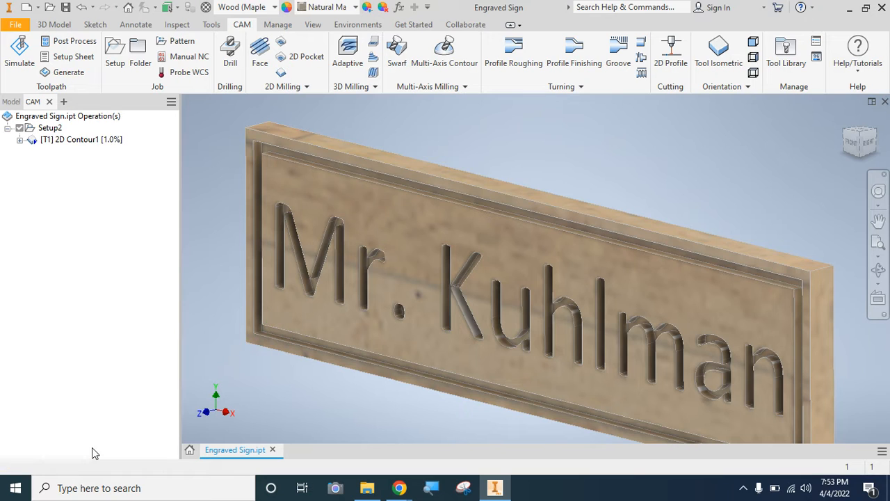
left_click(20, 141)
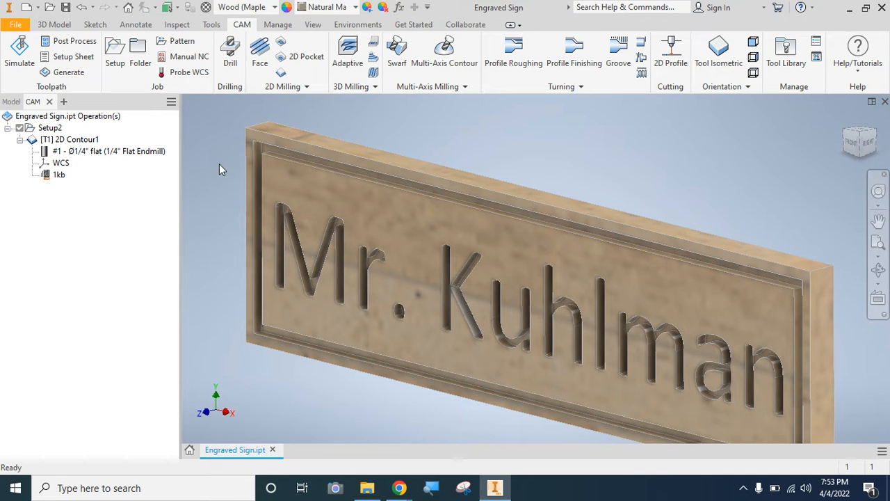
- Check the Woods 2 CNCM 3.0 Table PDF in Chrome for the Meets Grade Level Standard criteria and return to Inventor
left_click(852, 146)
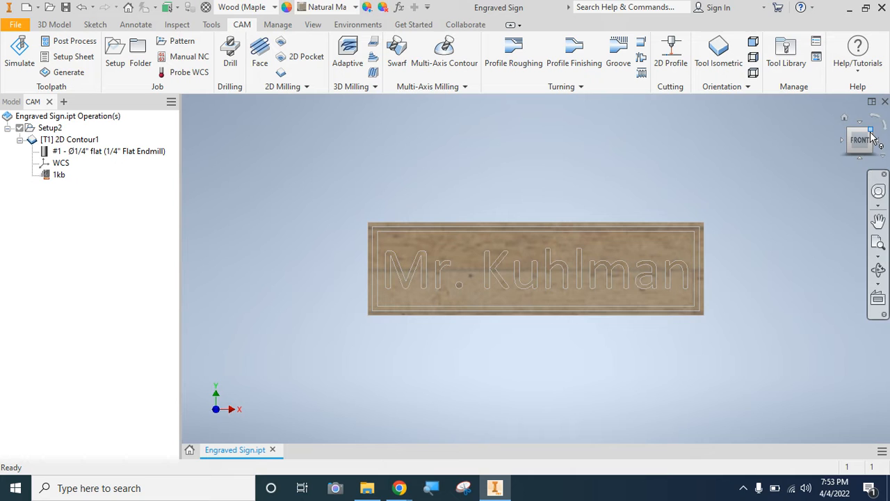
left_click(871, 132)
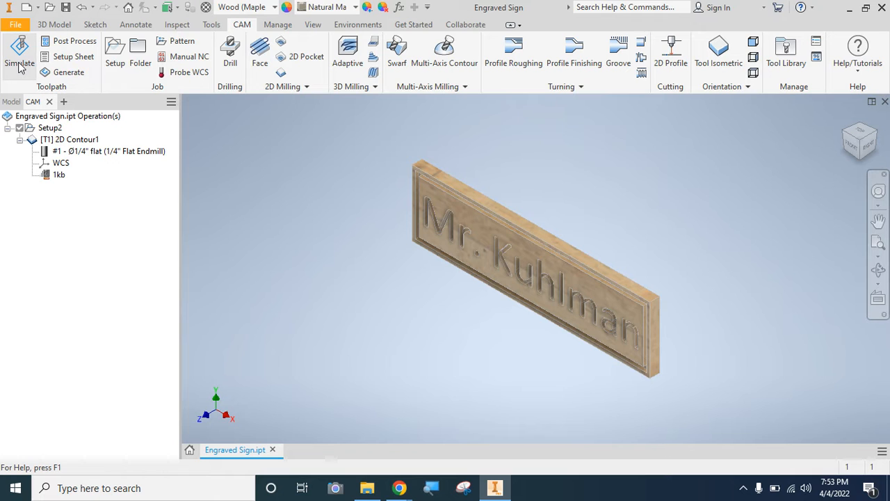
mouse_move(406, 490)
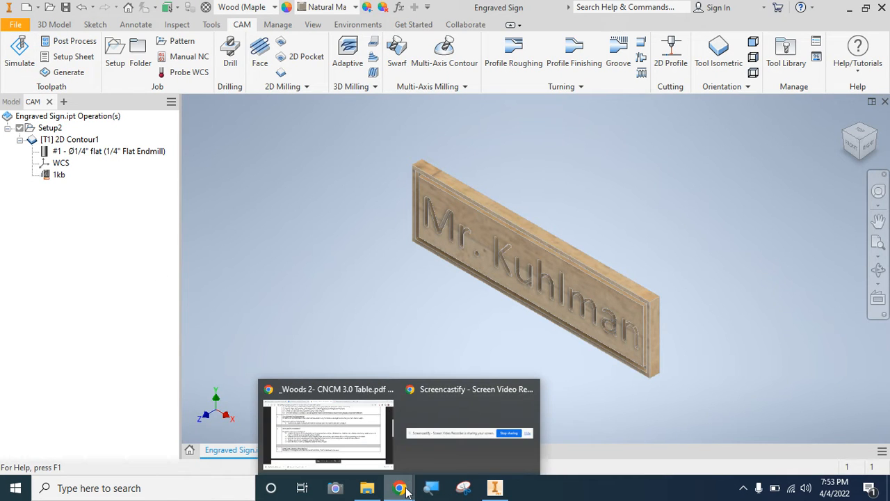
left_click(361, 434)
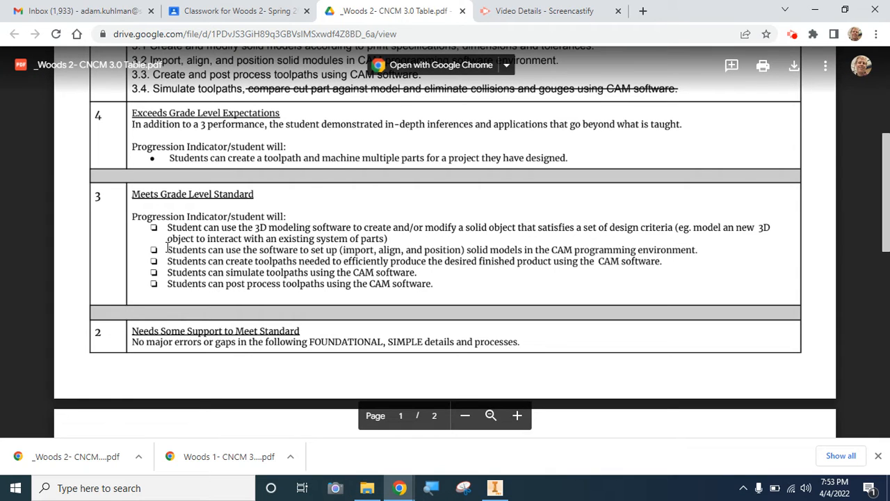
left_click(494, 487)
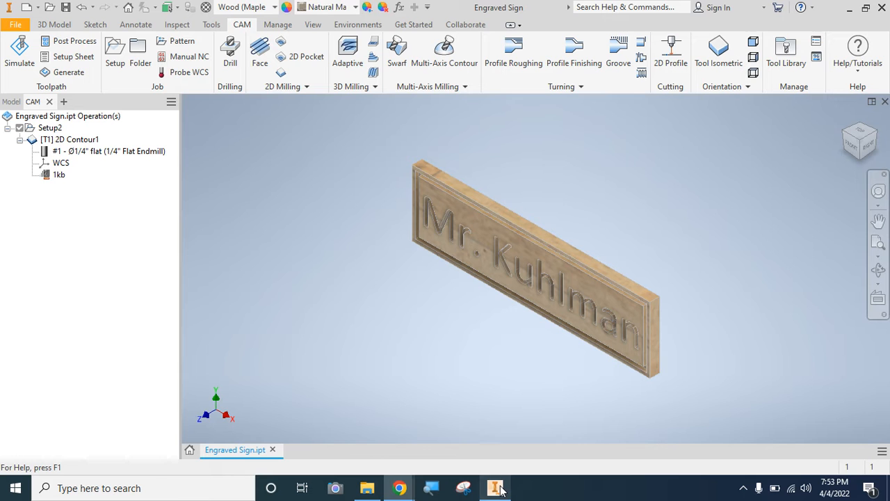
- Open the toolpath simulation and toggle the stock display off and on to compare the toolpath on the model with the raw stock
left_click(19, 55)
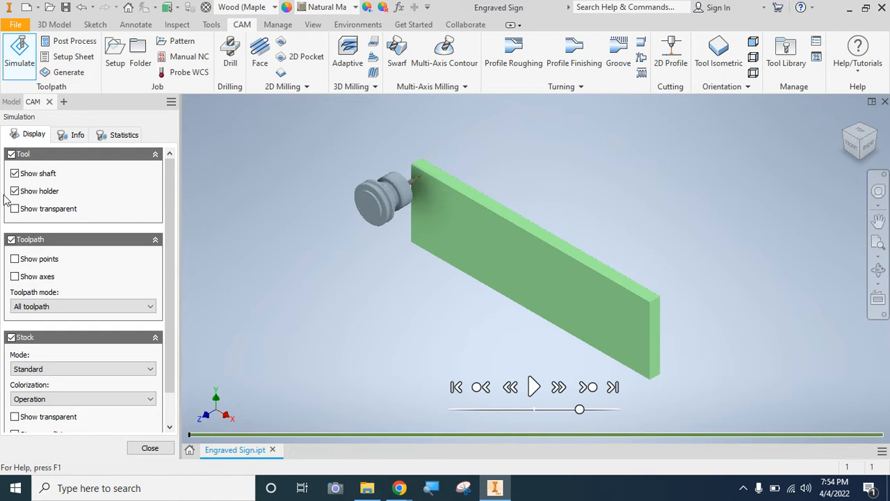
left_click(12, 337)
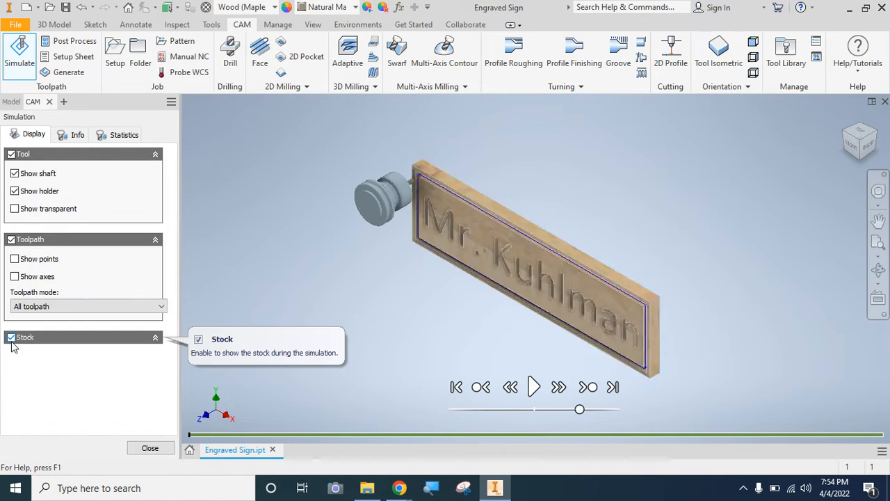
left_click(11, 337)
left_click(11, 338)
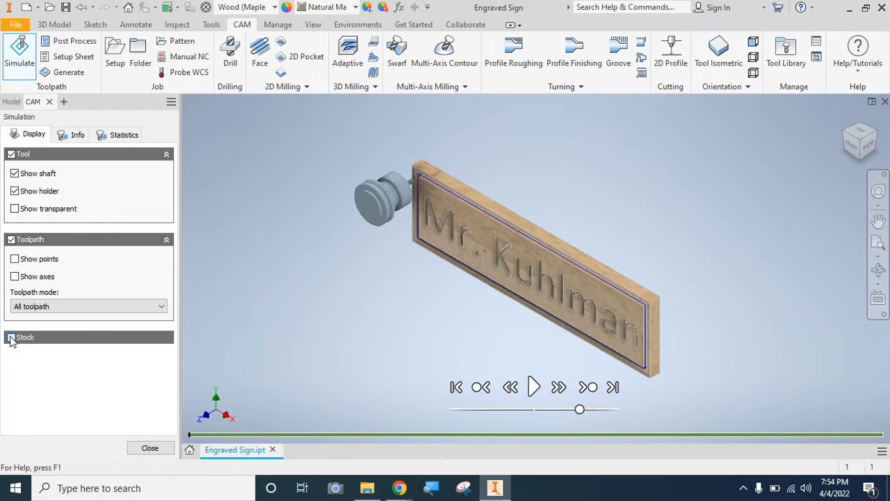
left_click(11, 338)
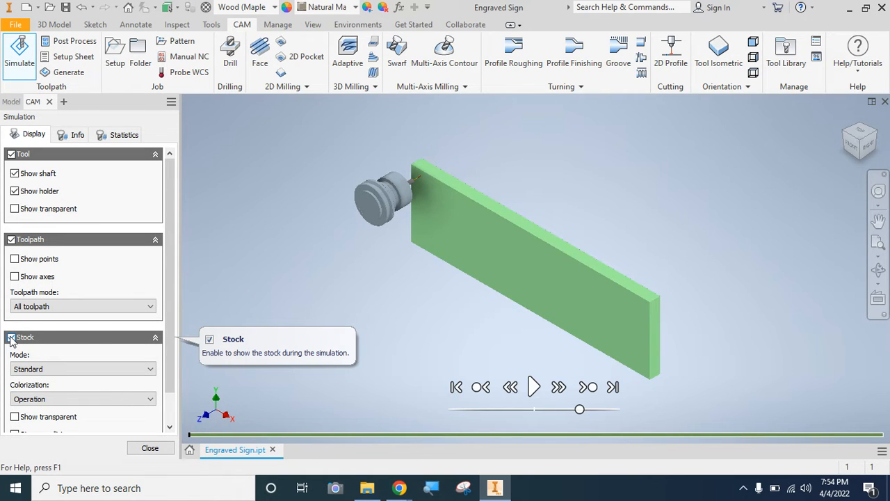
- Play the border groove simulation, inspect the cut stock from the front and isometric views, and close the simulation
left_click(534, 387)
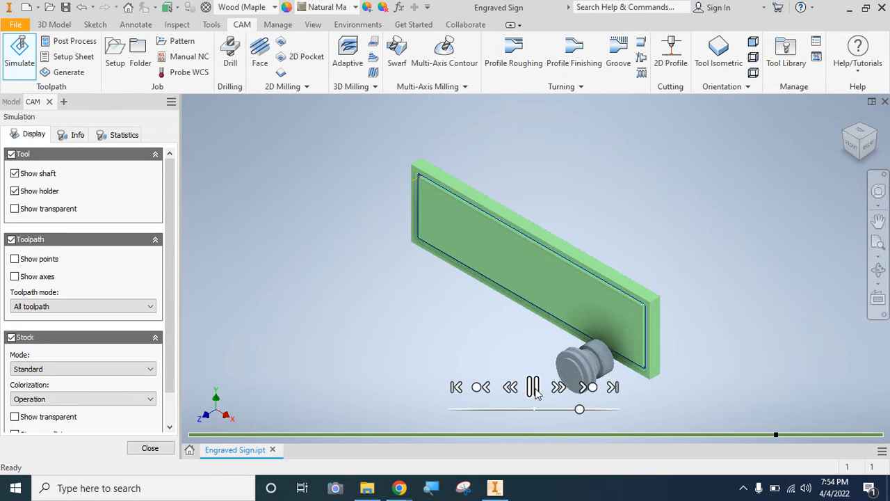
left_click(852, 147)
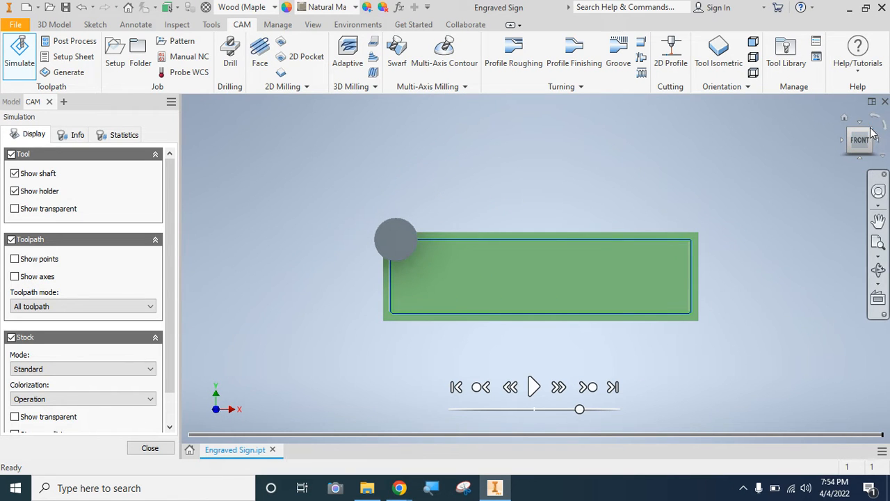
left_click(872, 132)
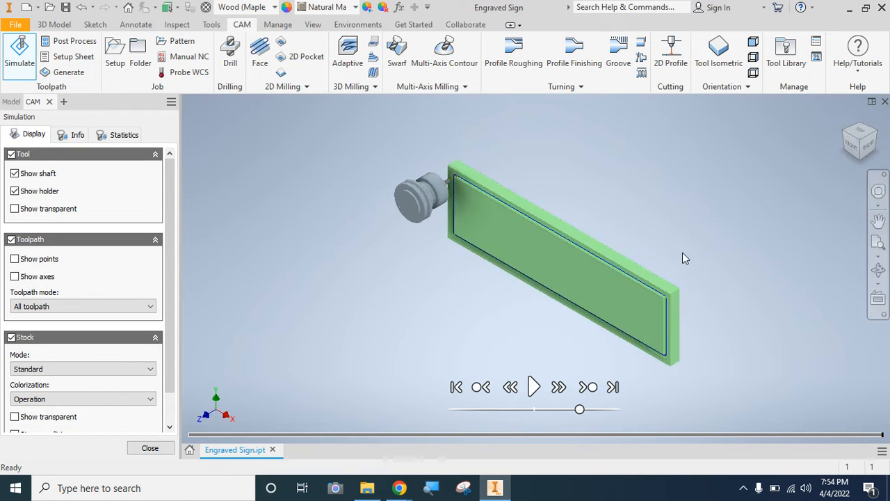
scroll(635, 283, "down", 3)
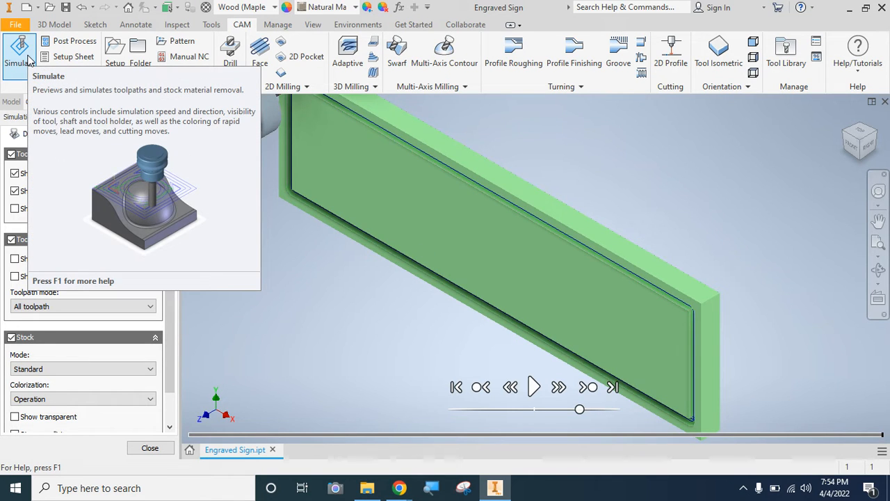
left_click(149, 448)
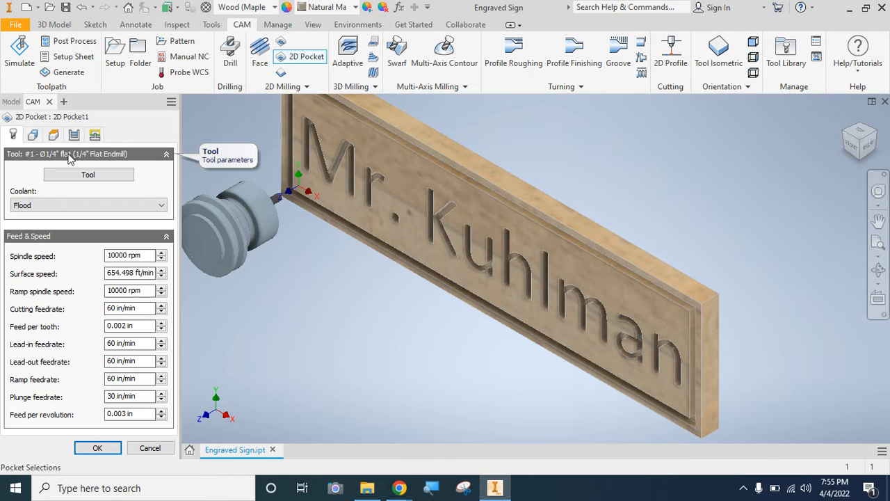
- Start a 2D Pocket operation with the #1 Ø1/4" flat endmill and select the floor of the engraved letter M as the first pocket
left_click(33, 135)
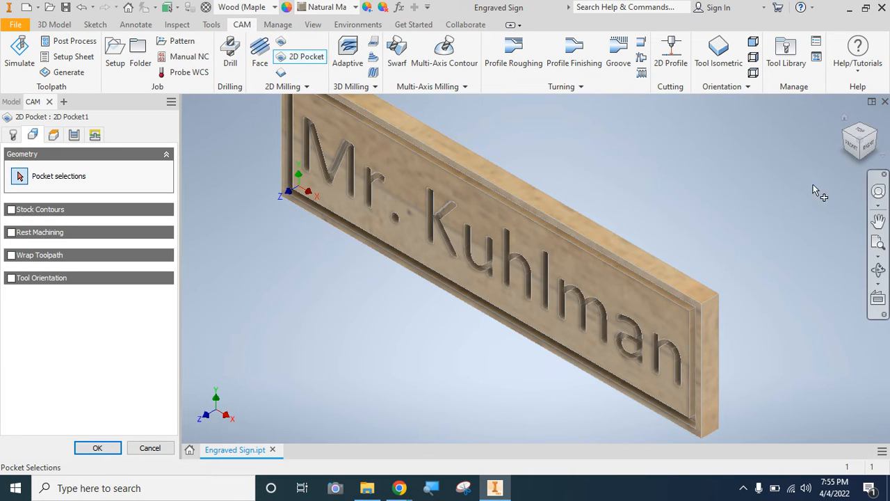
mouse_move(843, 150)
left_mouse_down()
mouse_move(861, 137)
mouse_move(844, 150)
left_mouse_up()
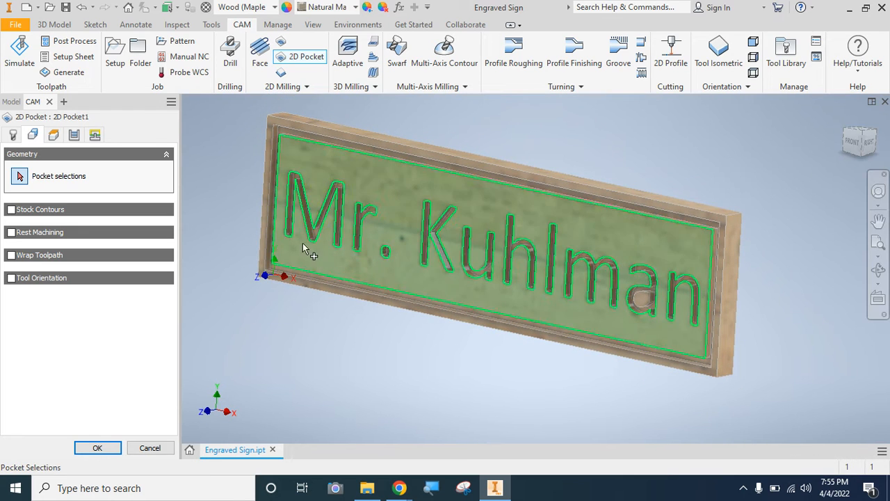
left_click(295, 182)
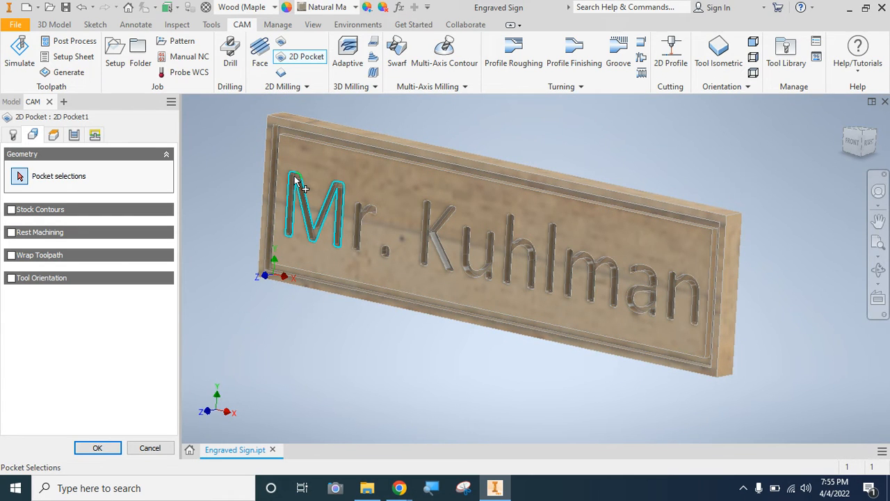
scroll(295, 182, "up", 5)
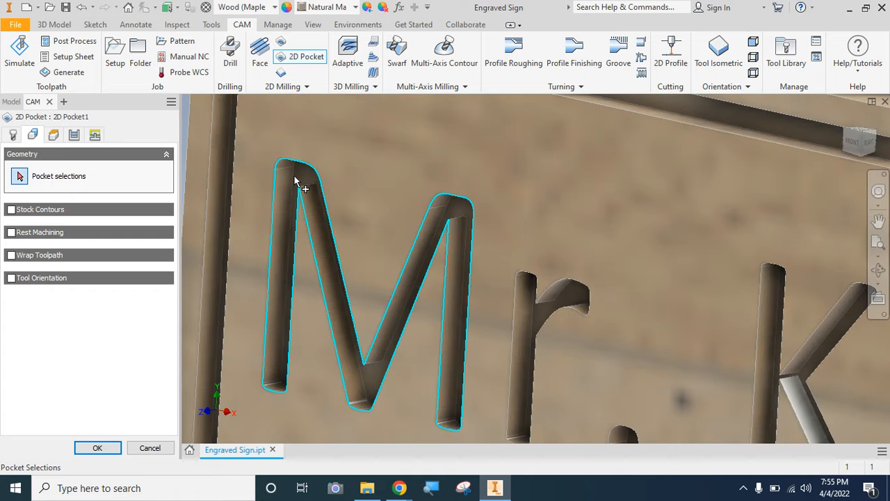
left_click(296, 182)
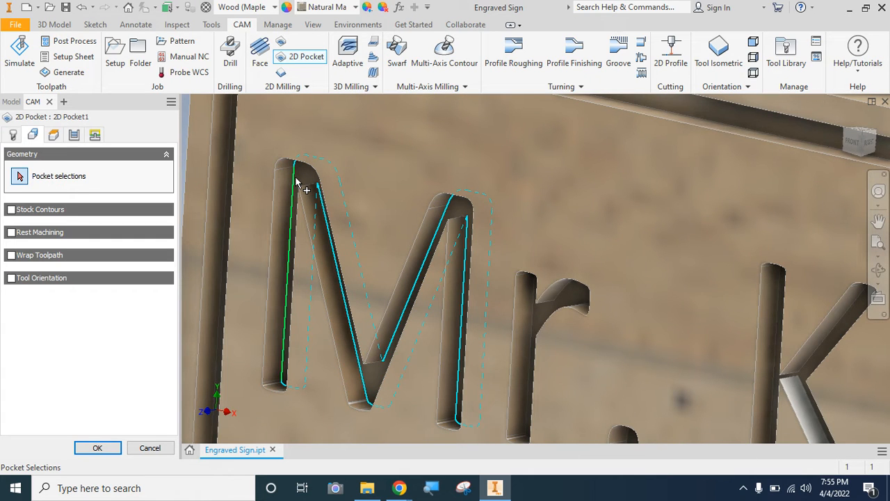
left_click(297, 182)
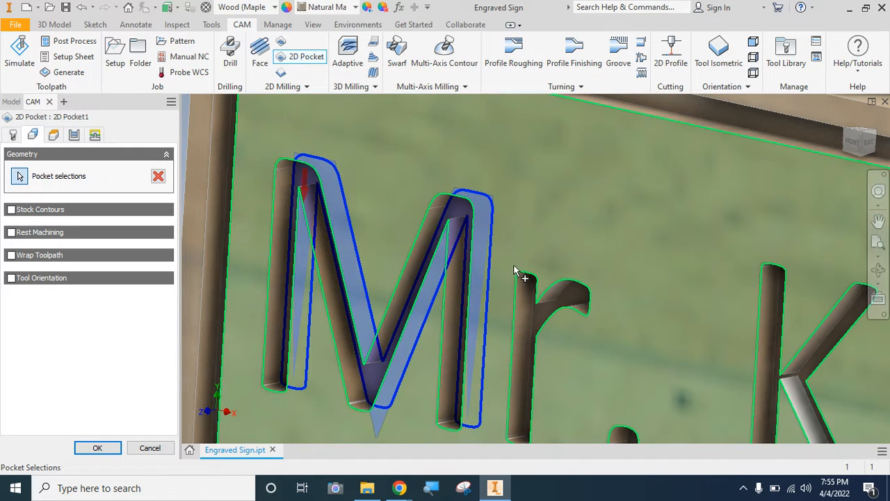
- Add the engraved floors of the letter r, the period and the letter K to the pocket selections
left_click(566, 294)
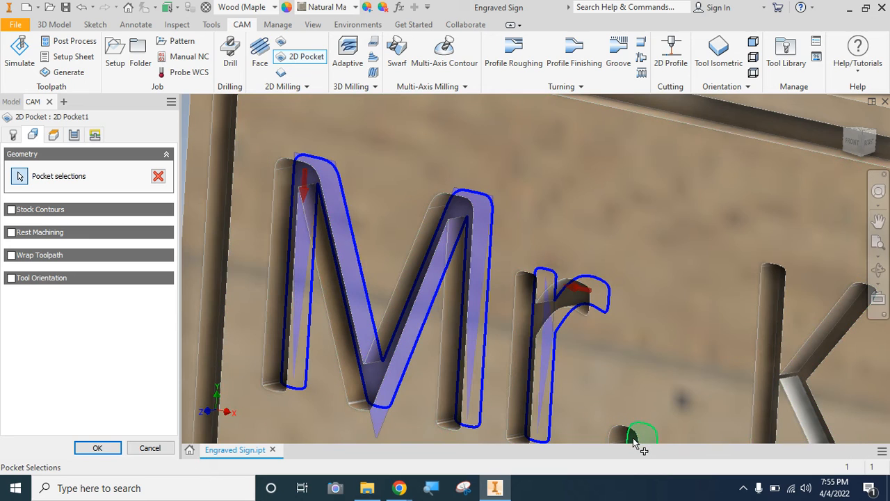
left_click(647, 437)
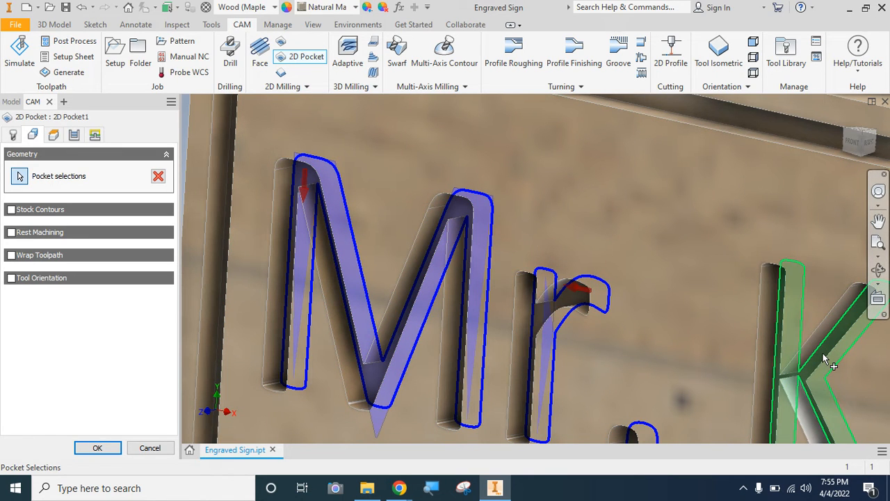
left_click(824, 360)
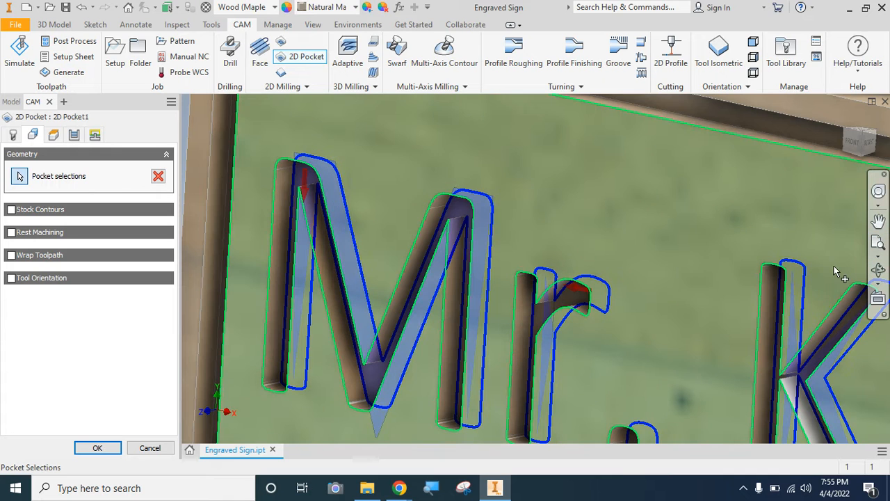
- Add the engraved floors of the letters u and h to the pocket selections
scroll(832, 265, "down", 5)
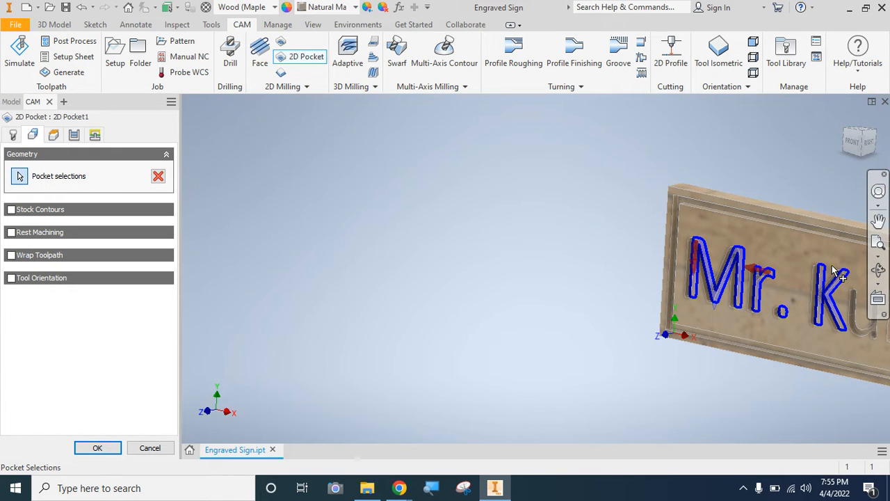
left_click(876, 243)
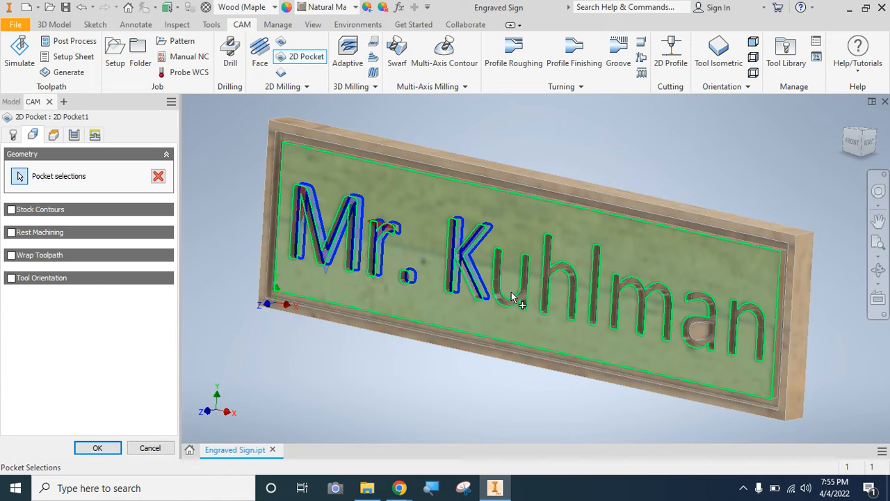
scroll(512, 297, "up", 5)
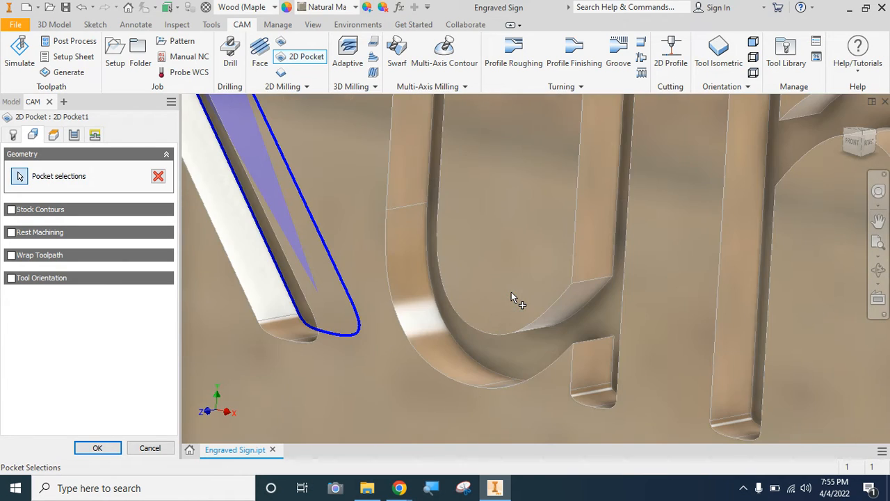
left_click(589, 309)
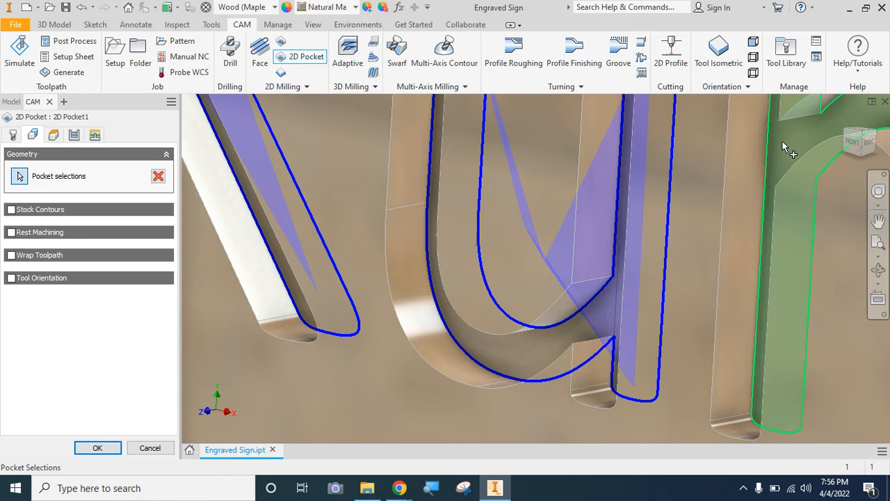
left_click(786, 146)
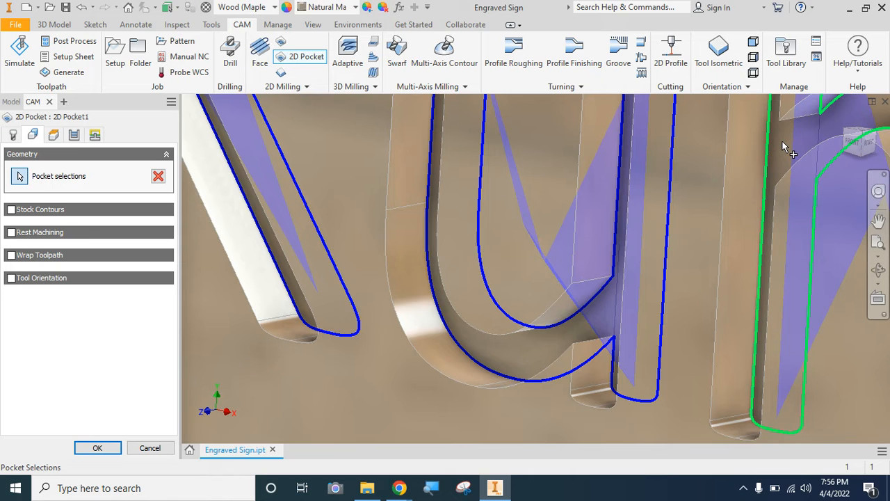
- Add the engraved letters l and m to the 2D Pocket selections
left_click(881, 247)
scroll(666, 334, "down", 3)
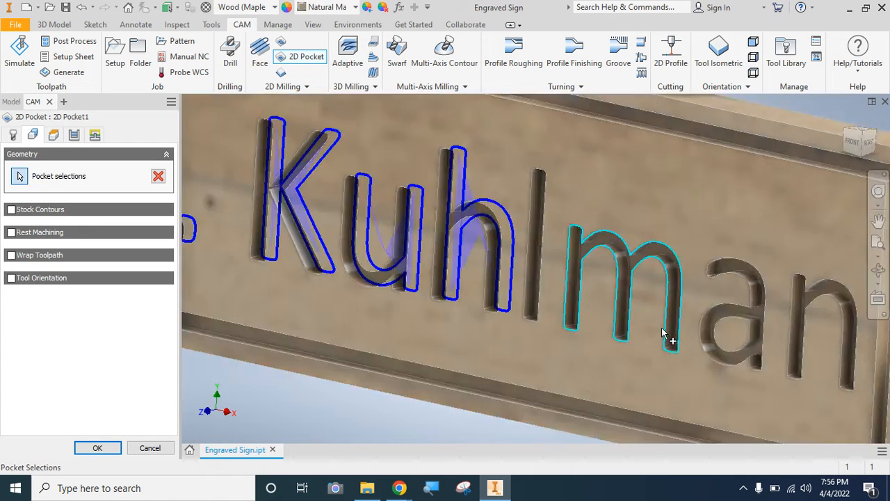
scroll(662, 332, "down", 5)
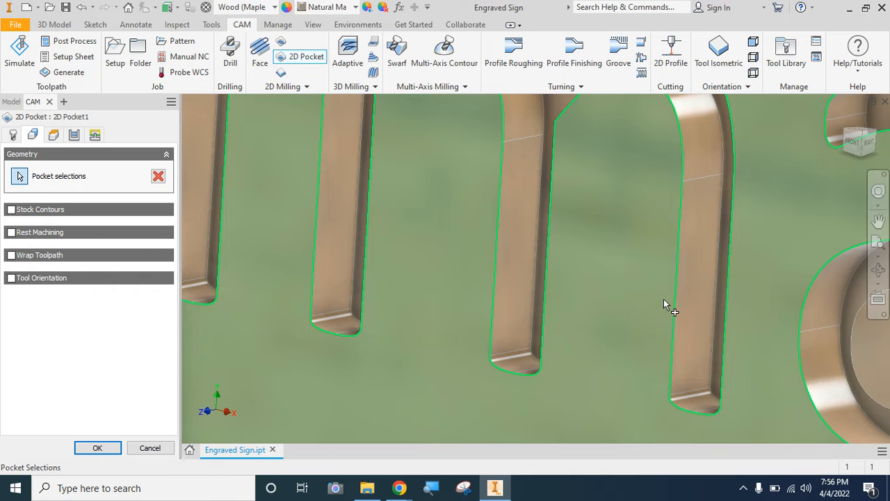
left_click(214, 266)
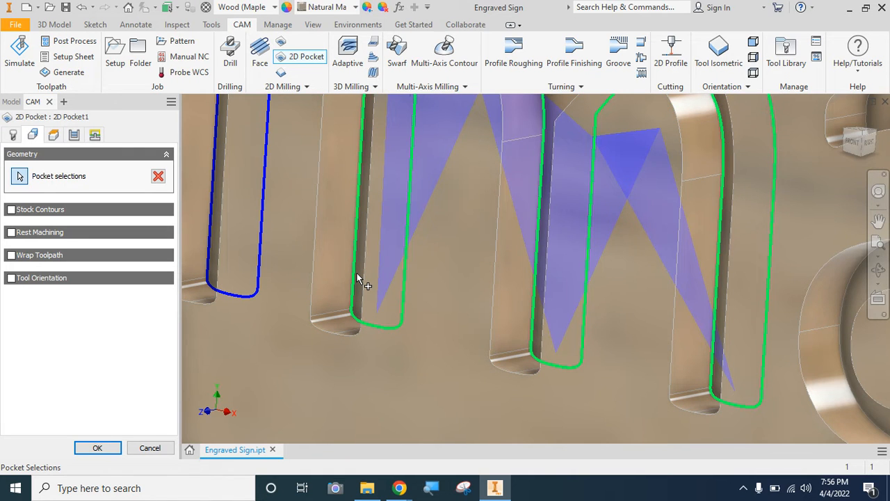
left_click(356, 275)
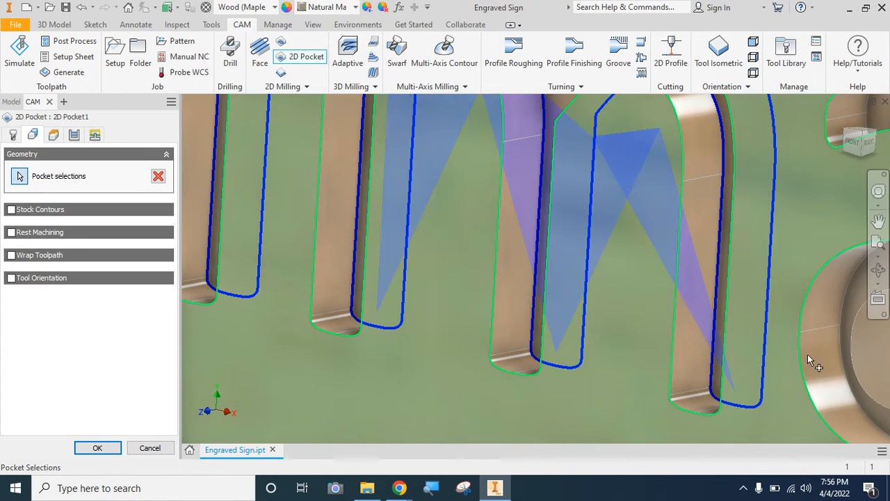
- Add the engraved letters a and n at the end of the text to the pocket selections
left_click(860, 304)
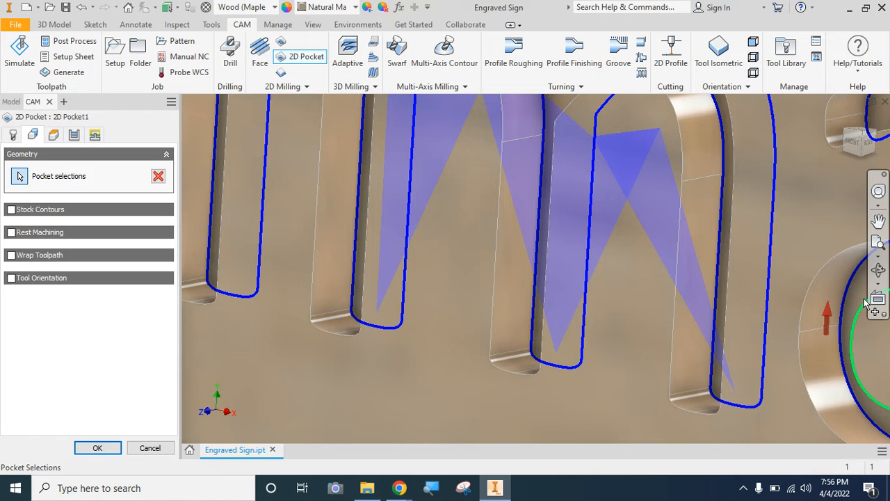
left_click(878, 245)
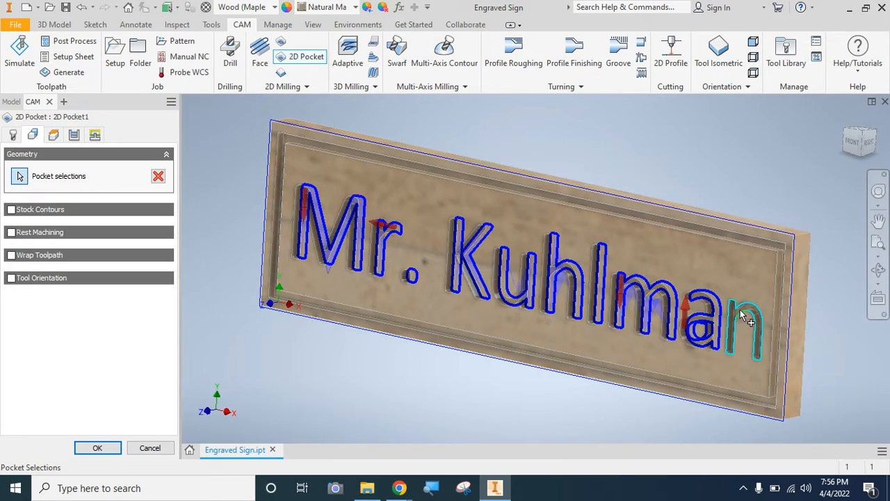
scroll(743, 314, "up", 5)
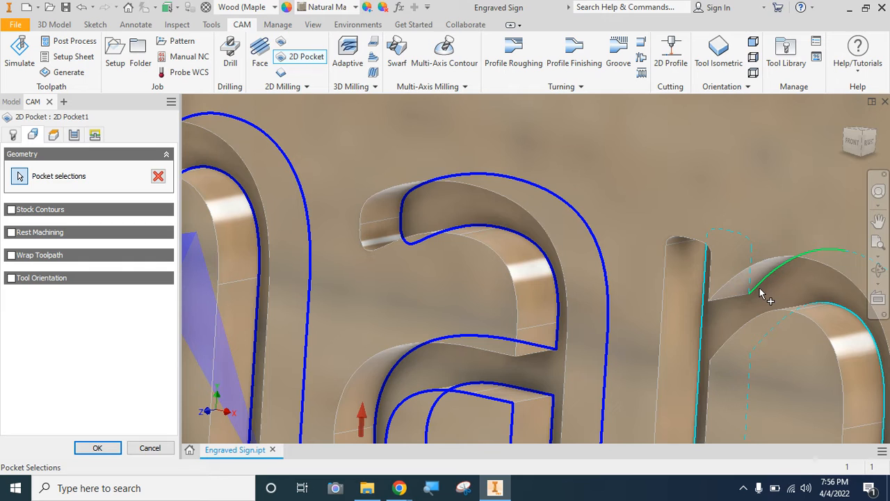
left_click(759, 288)
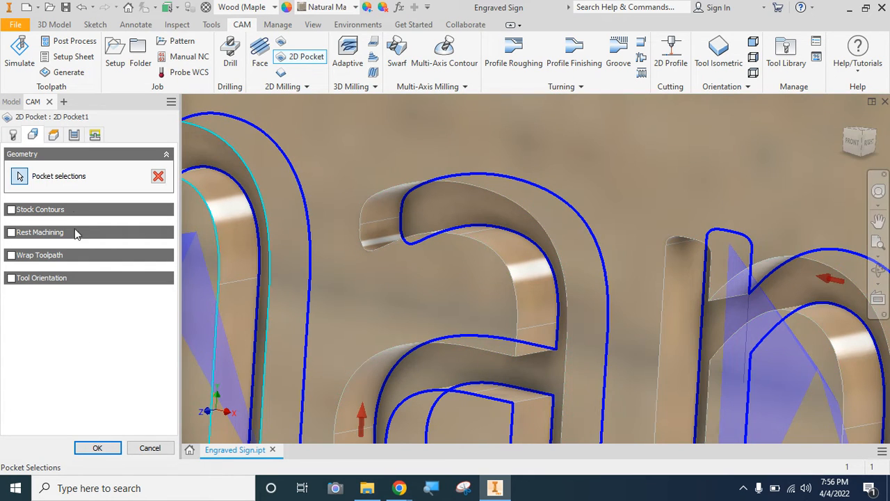
left_click(879, 240)
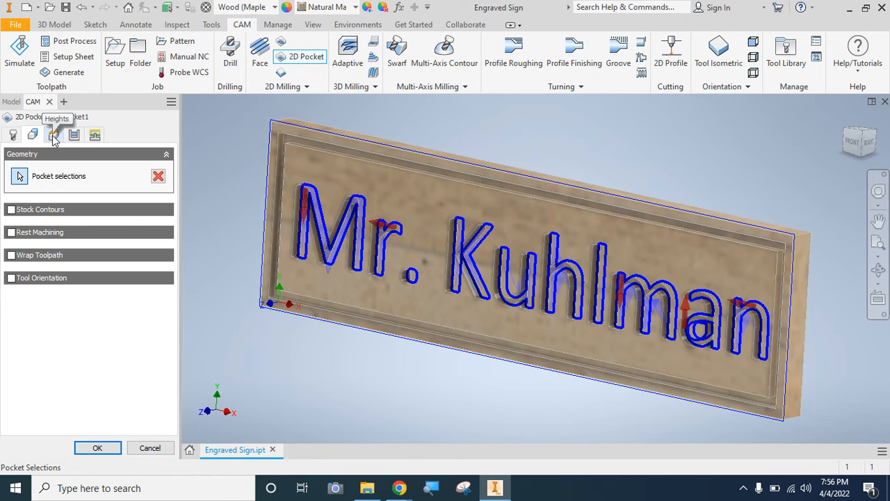
- Enable Multiple Depths with a 0.125 in maximum roughing stepdown and 0.125 in finishing stepdown, and turn off Stock to Leave
left_click(74, 134)
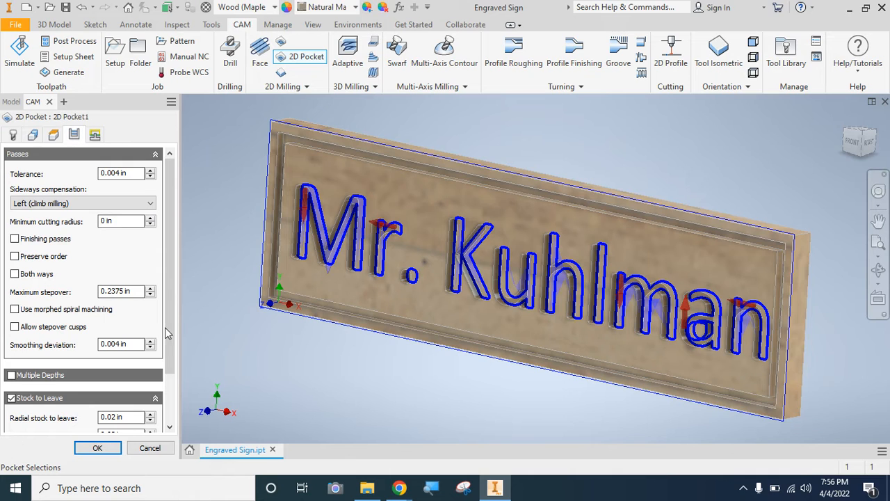
scroll(172, 334, "down", 1)
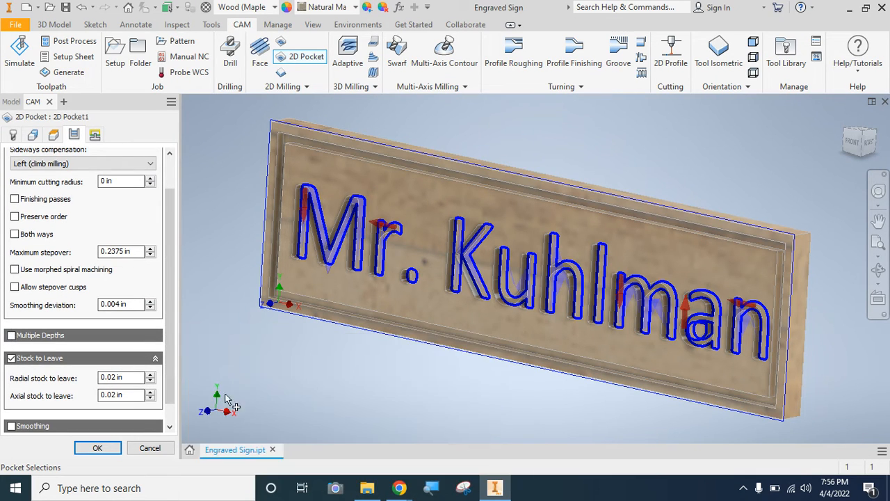
left_click(12, 335)
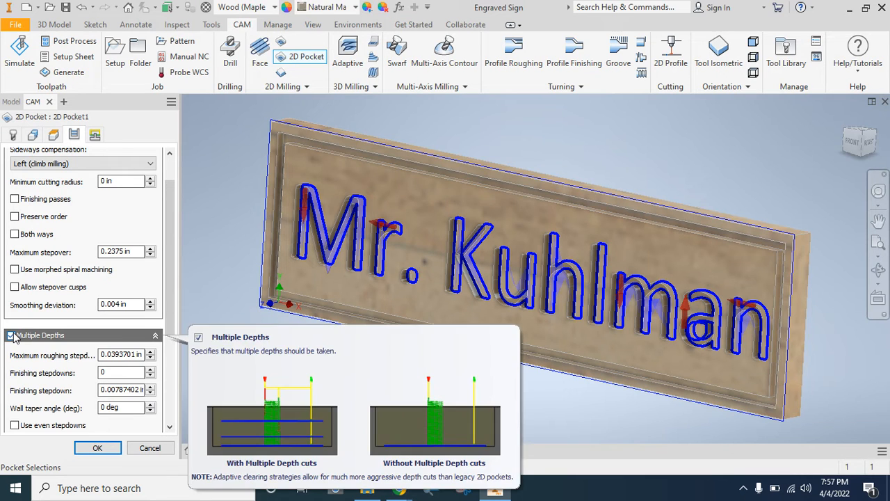
double_click(123, 356)
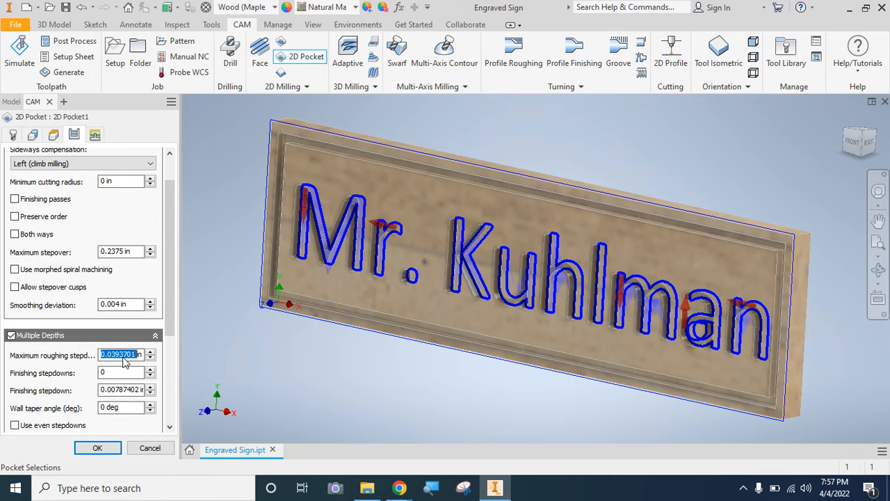
type(".125in")
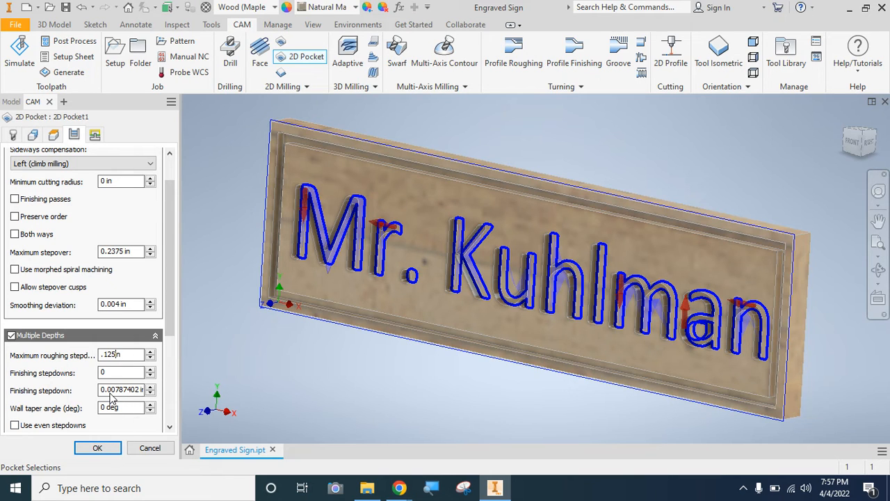
left_click(110, 393)
double_click(110, 390)
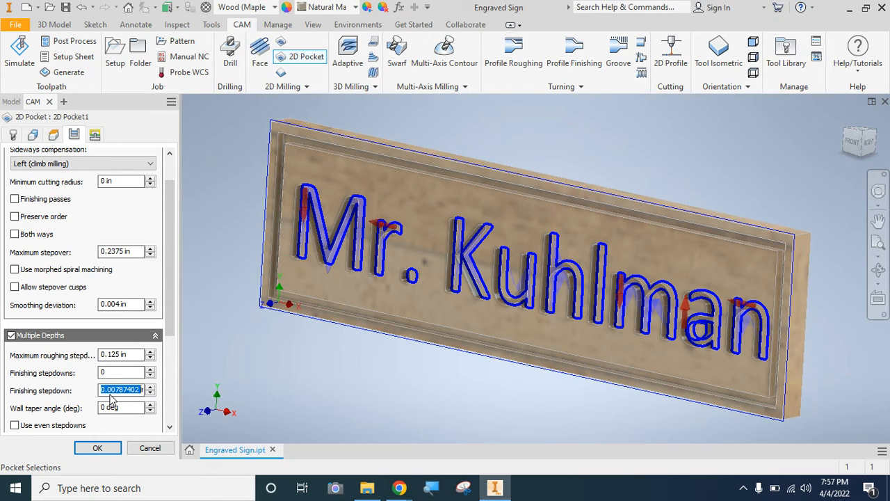
type(".125")
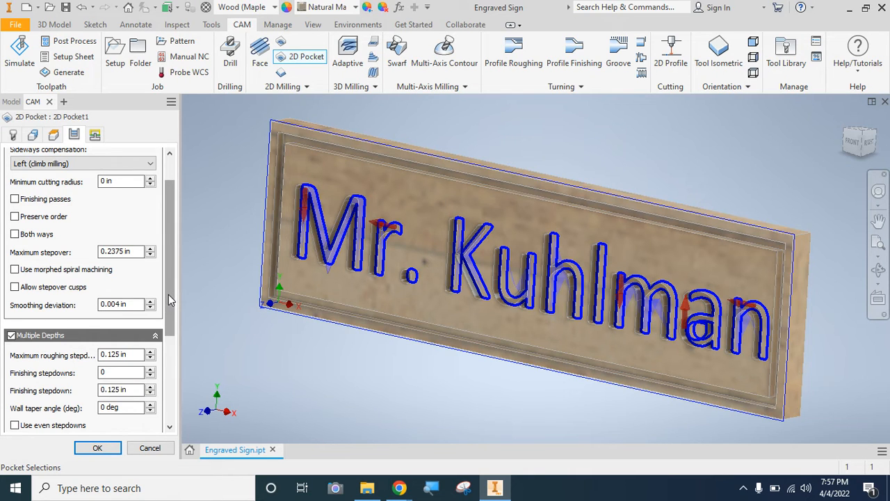
left_click_drag(168, 301, 169, 377)
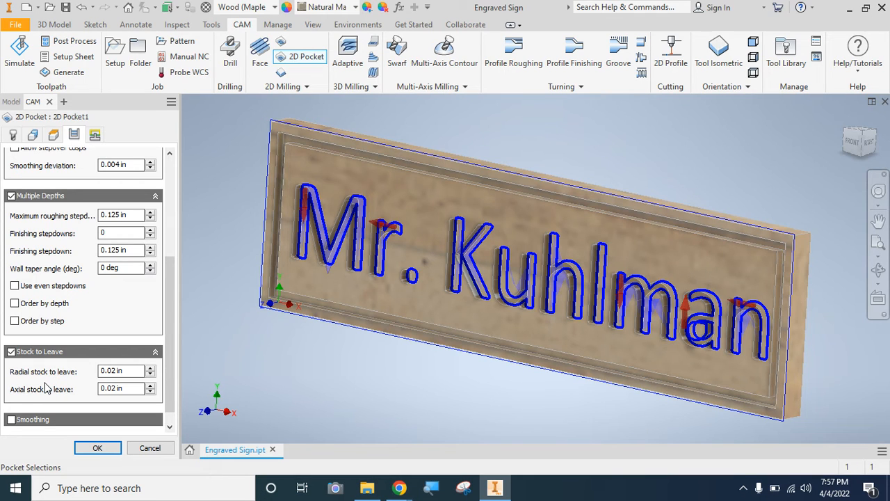
left_click(11, 352)
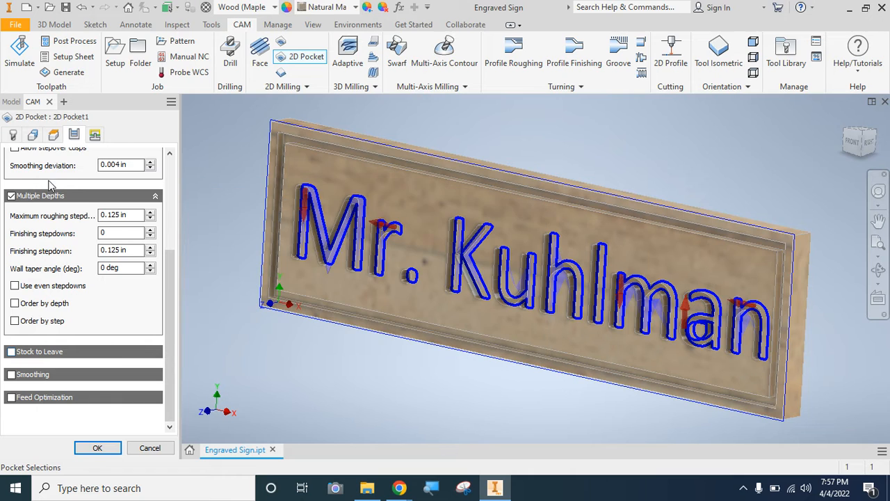
- Turn off the pocket's lead-in and lead-out, set the ramp type to Plunge, and accept the operation
left_click(95, 134)
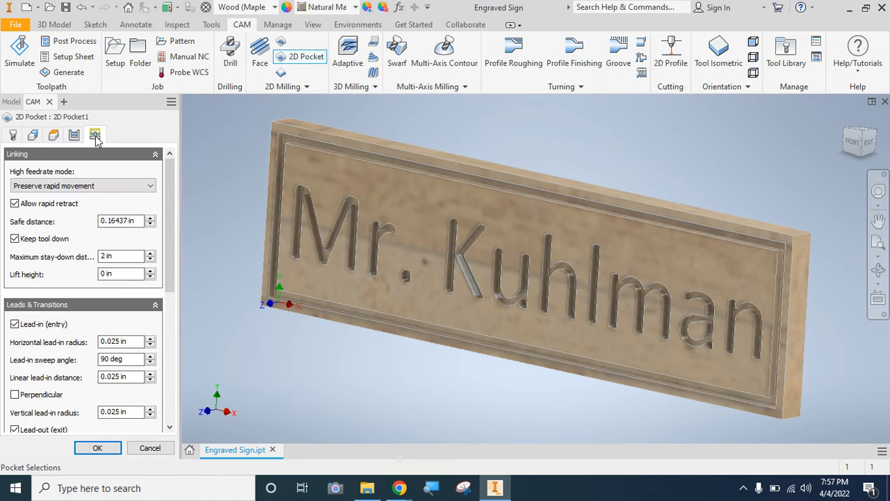
left_click(14, 325)
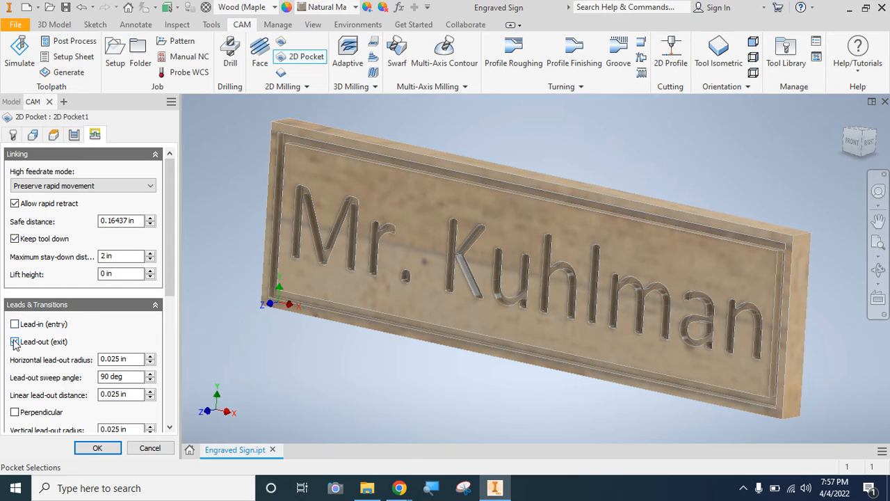
left_click(15, 341)
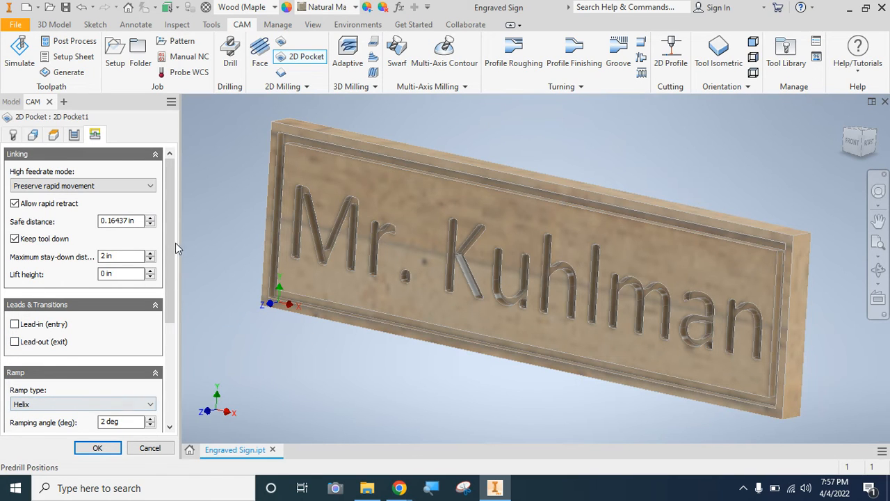
left_click_drag(170, 244, 172, 299)
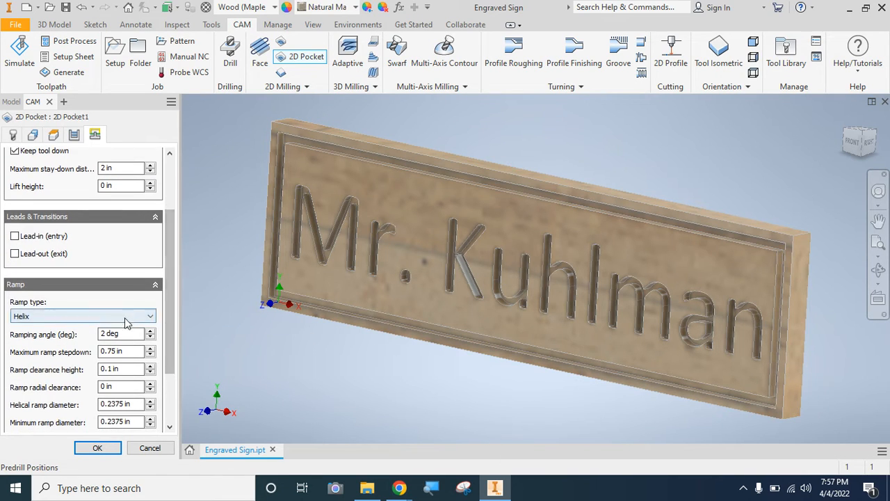
left_click(115, 317)
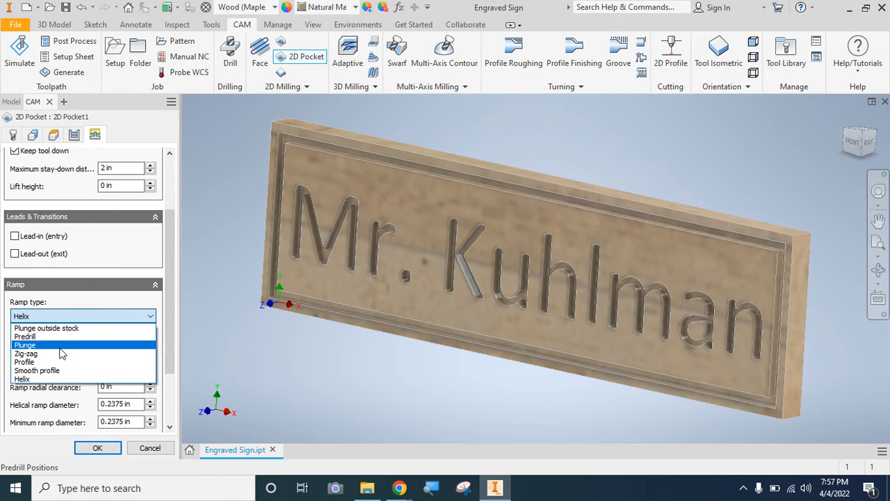
left_click(60, 347)
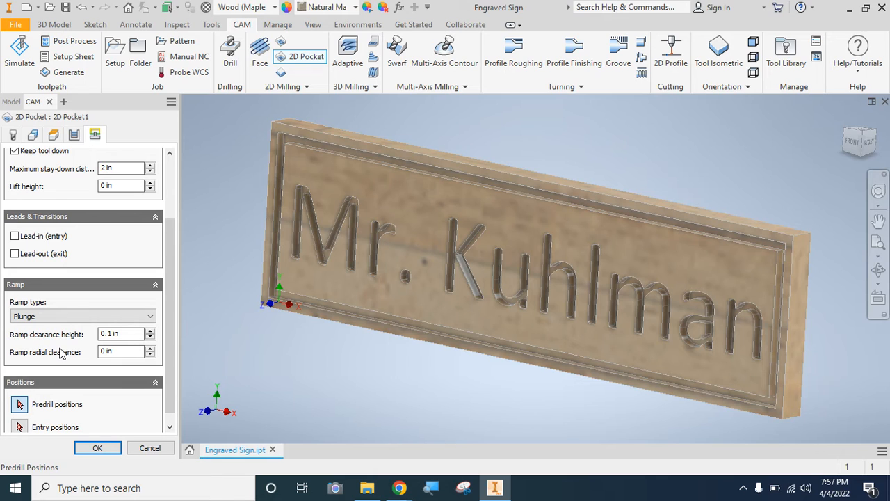
left_click(91, 446)
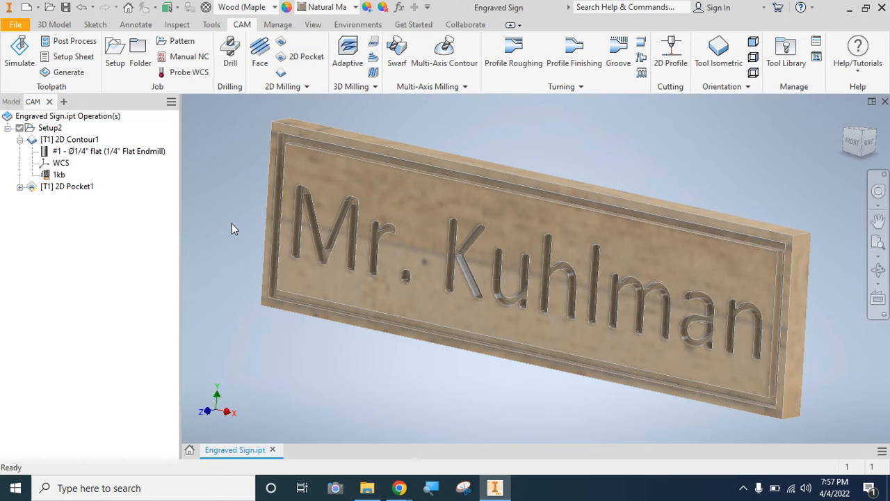
- Simulate the contour and pocket toolpaths, inspect the cut letters from the isometric and front views, and close the simulation
left_click(852, 143)
scroll(506, 285, "up", 5)
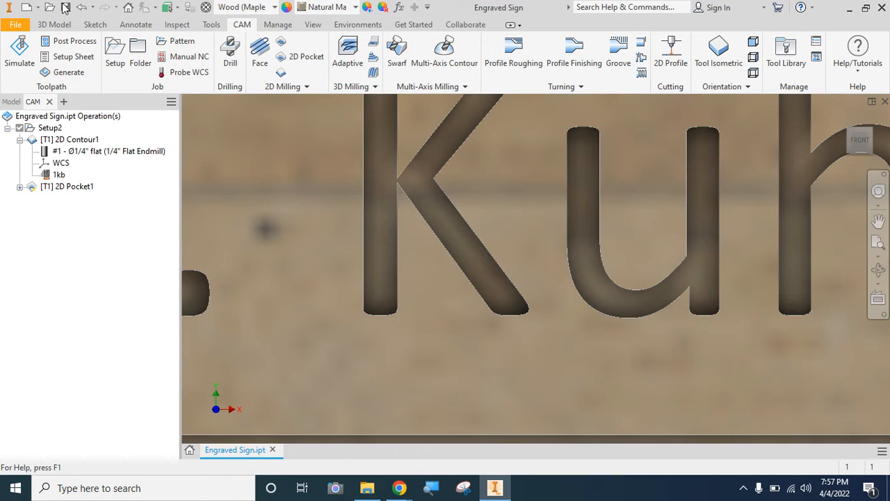
left_click(19, 187)
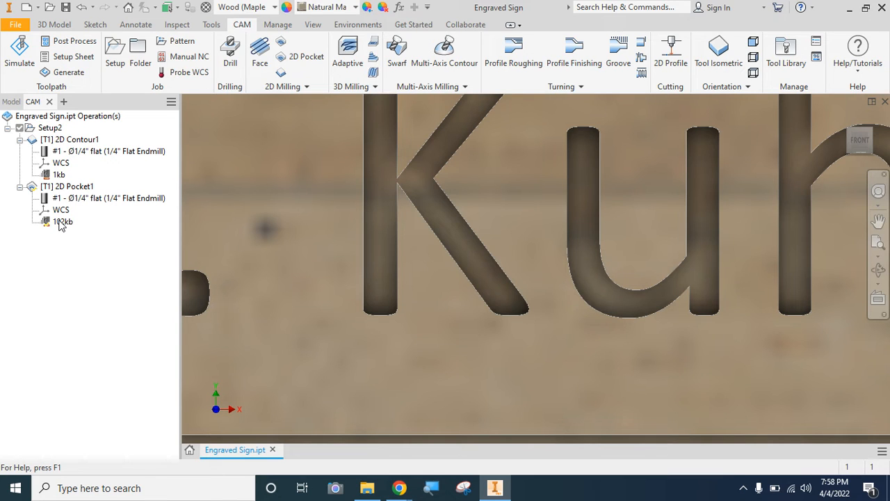
left_click(20, 54)
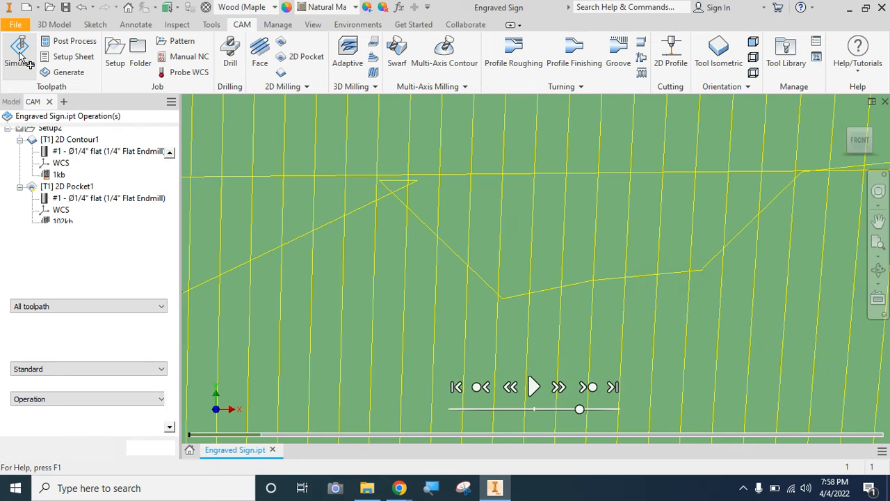
left_click(872, 132)
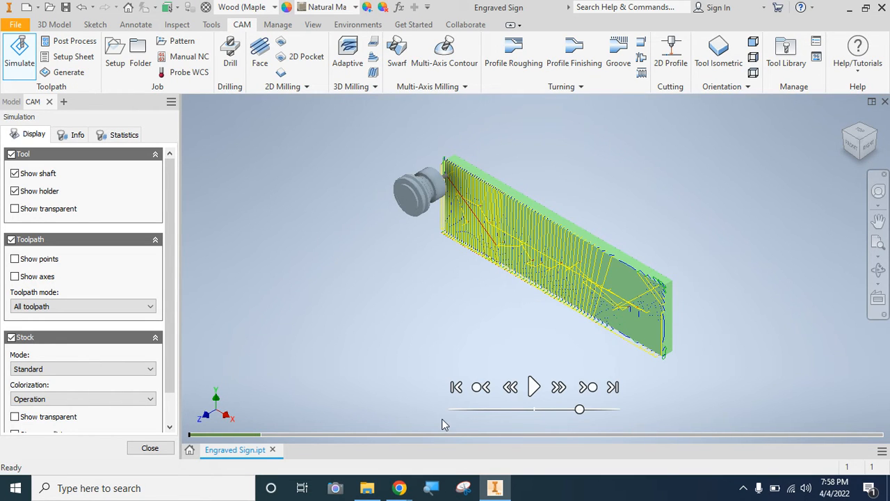
left_click(534, 388)
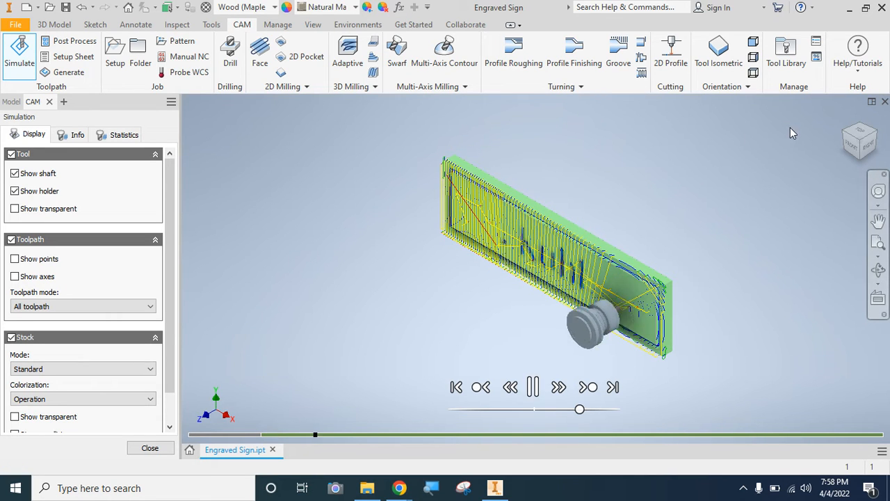
left_click(854, 153)
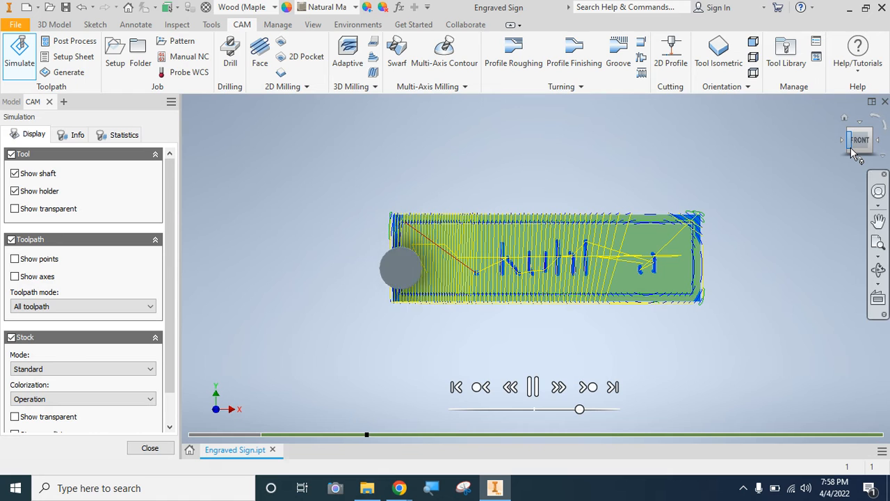
left_click(148, 449)
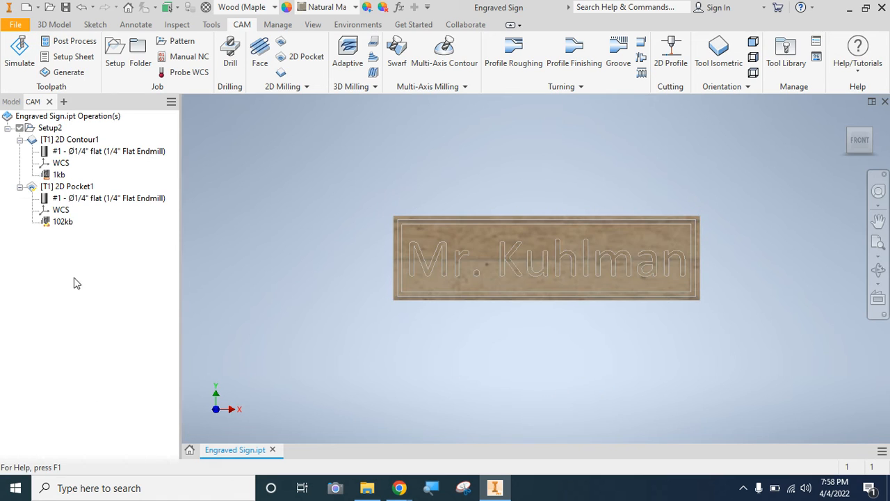
- Reopen the 2D Pocket operation for editing and clear all of its pocket selections
right_click(63, 187)
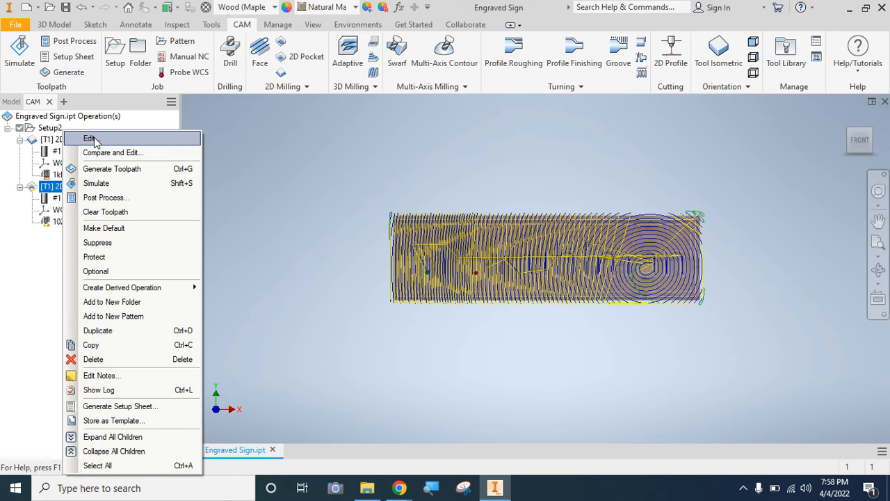
left_click(91, 139)
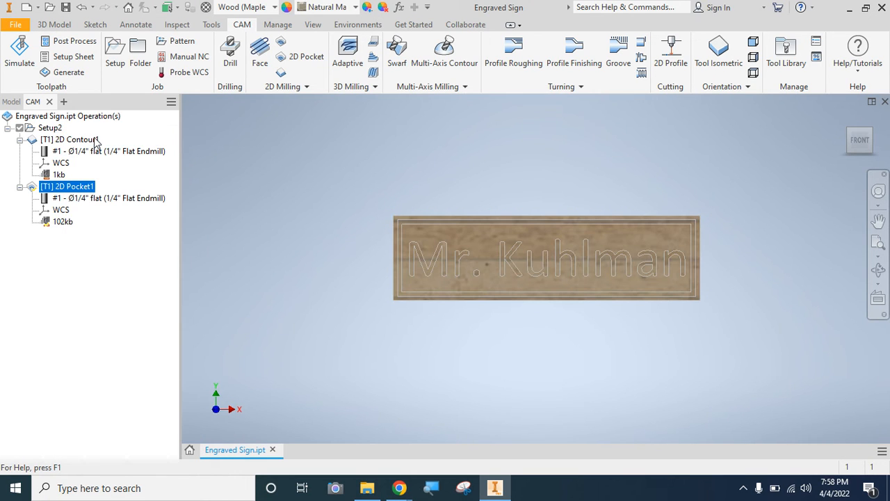
left_click(873, 135)
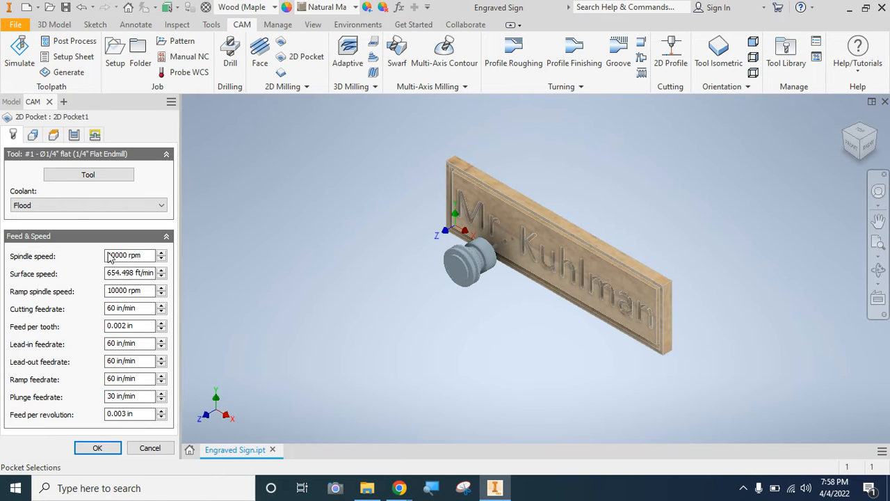
left_click(32, 139)
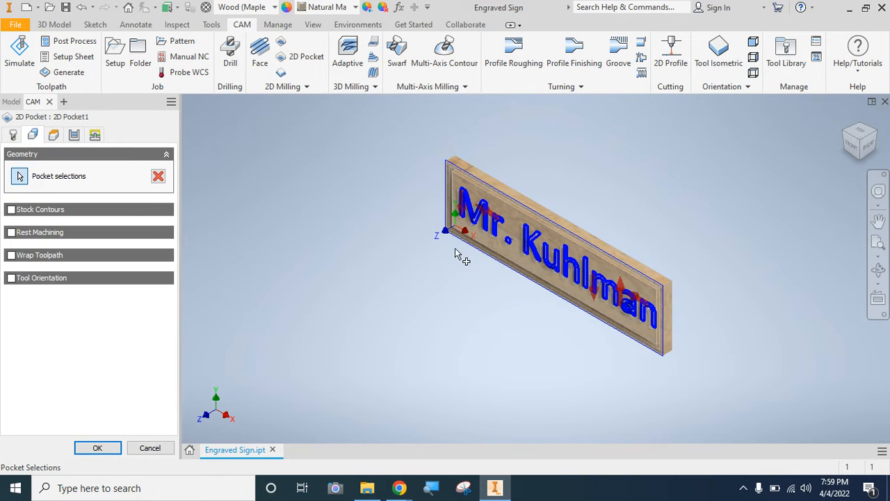
scroll(463, 239, "down", 2)
scroll(462, 239, "up", 5)
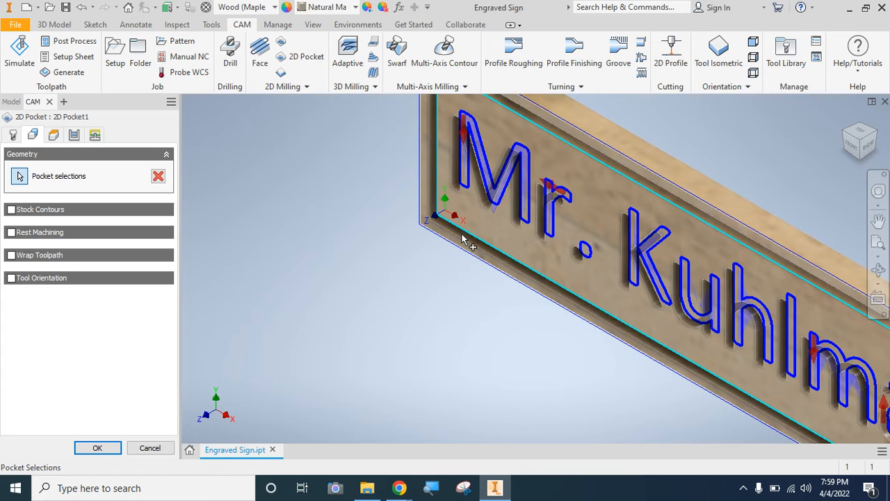
left_click(464, 136)
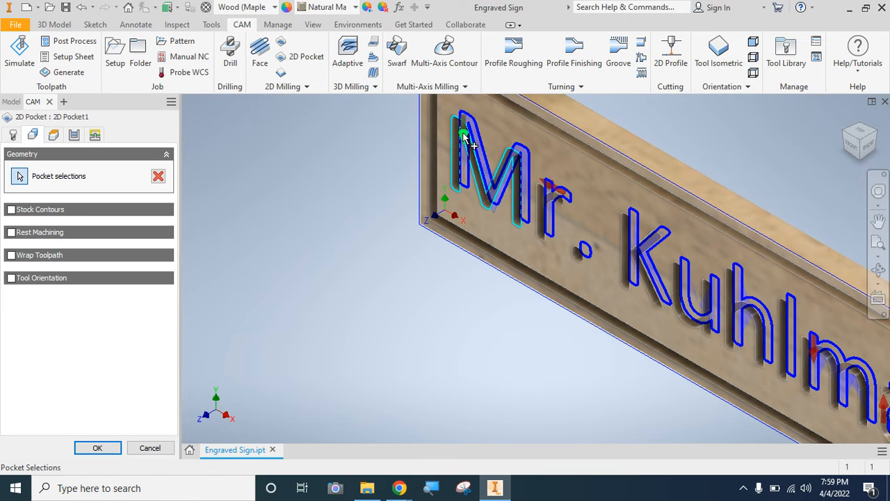
right_click(464, 137)
left_click(523, 133)
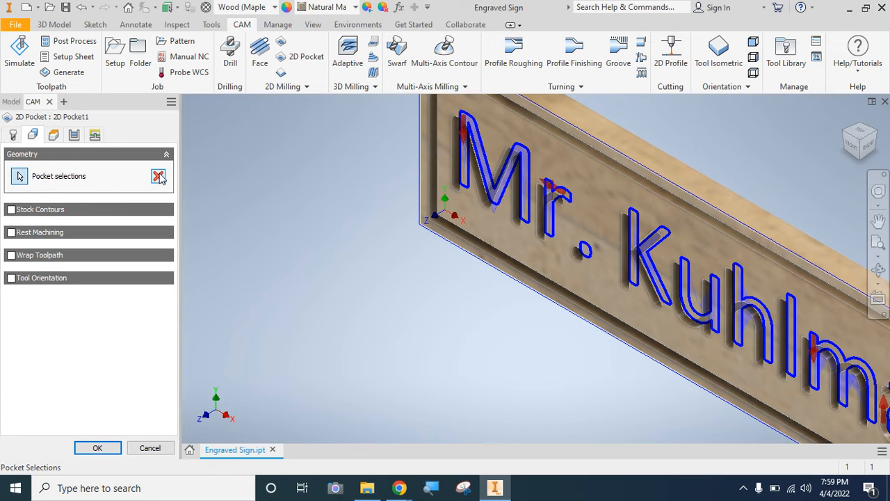
left_click(159, 178)
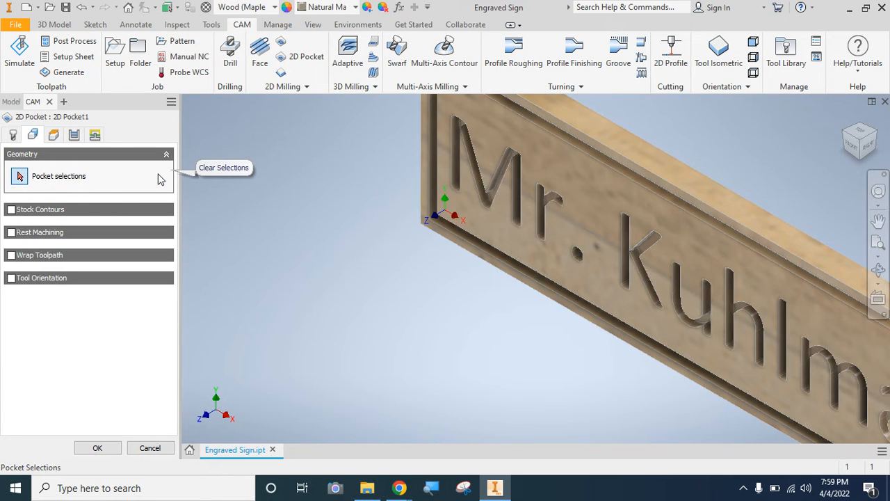
- Try to reselect the engraved letters by their floor faces, starting with M, r and K and skipping the period
left_click(17, 180)
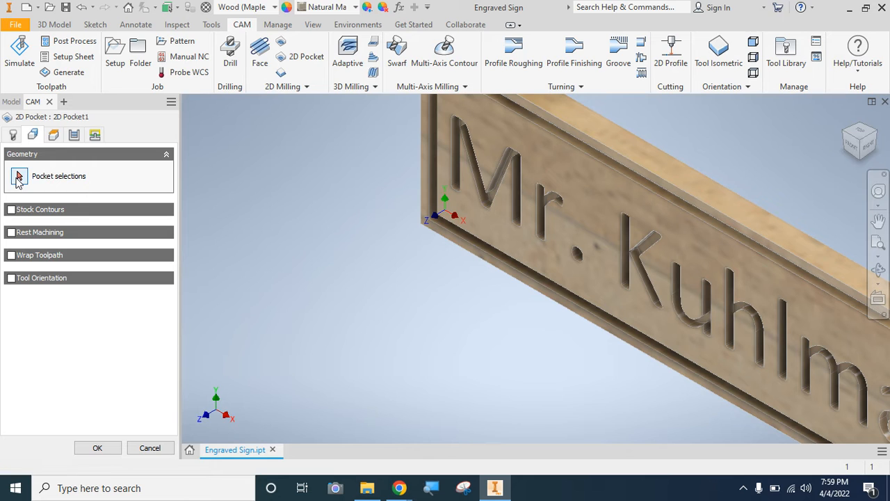
scroll(493, 158, "up", 5)
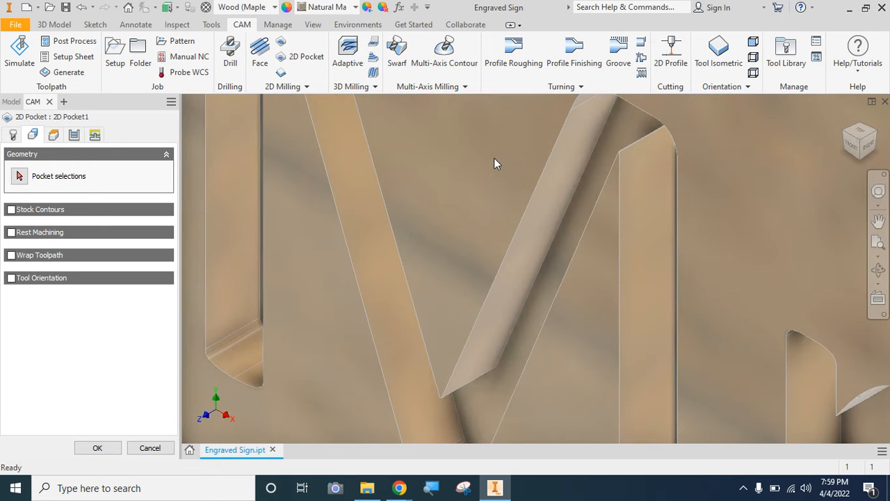
left_click(18, 177)
left_click(584, 200)
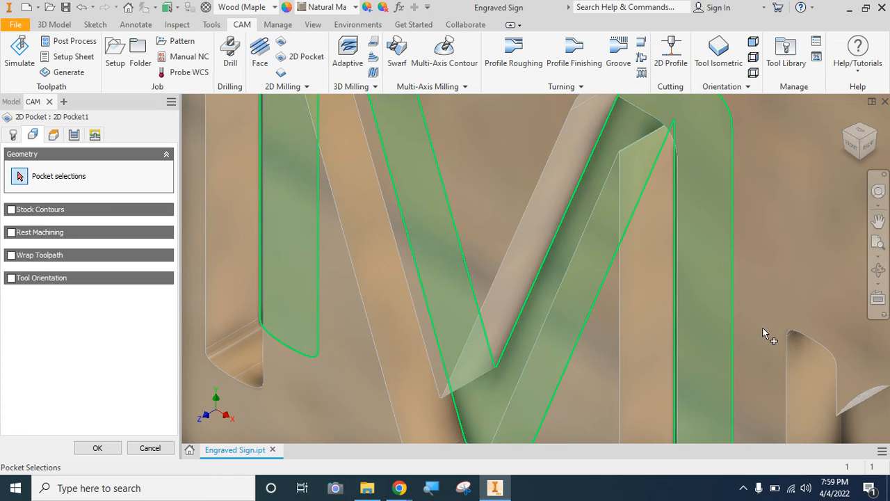
left_click(878, 242)
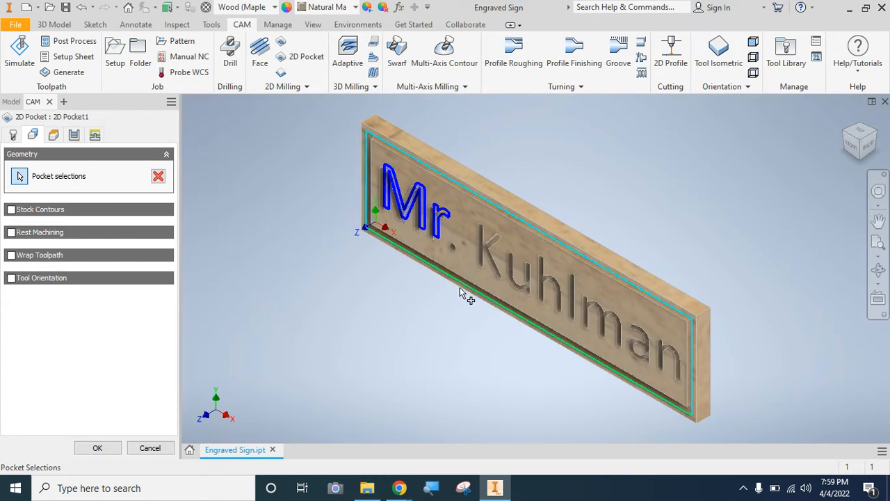
scroll(453, 263, "up", 5)
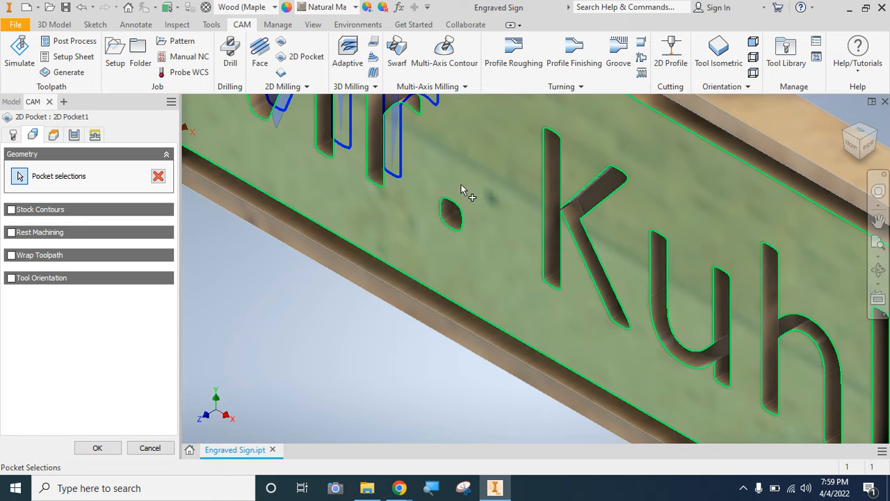
left_click(448, 219)
- Try to add the letter u by its upper edge, reverse its selection side, and clear all pocket selections
left_click(666, 274)
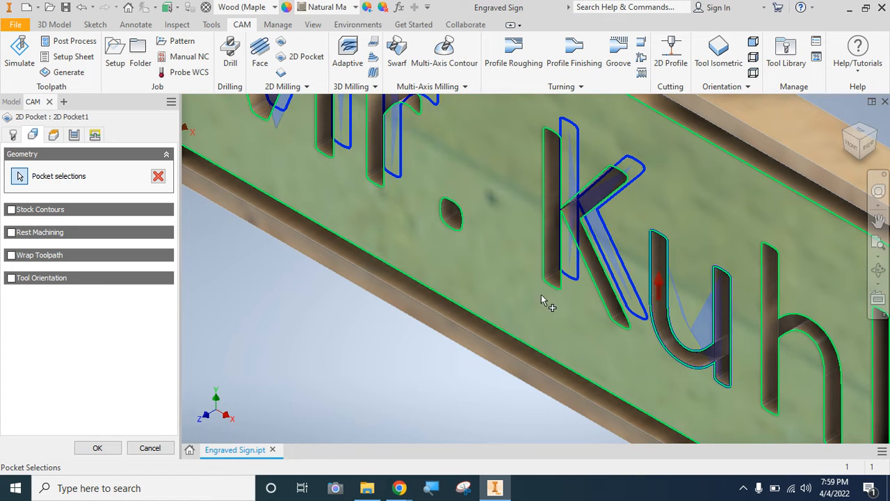
right_click(665, 271)
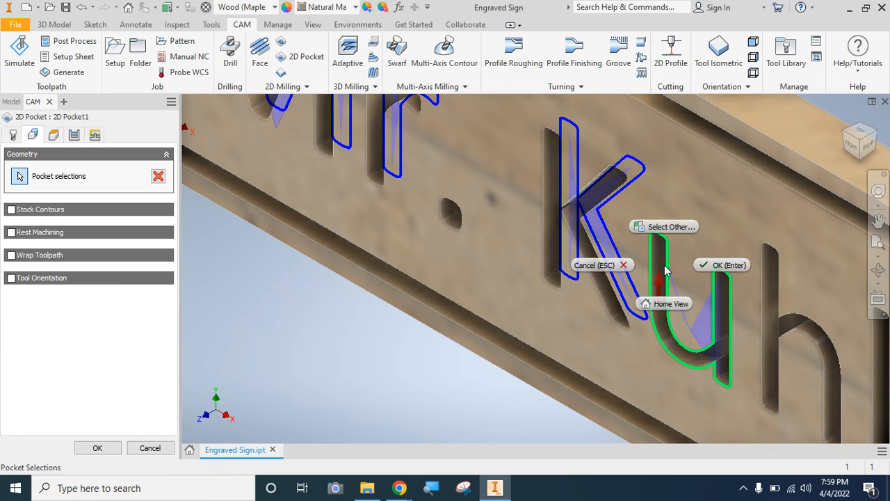
left_click(666, 276)
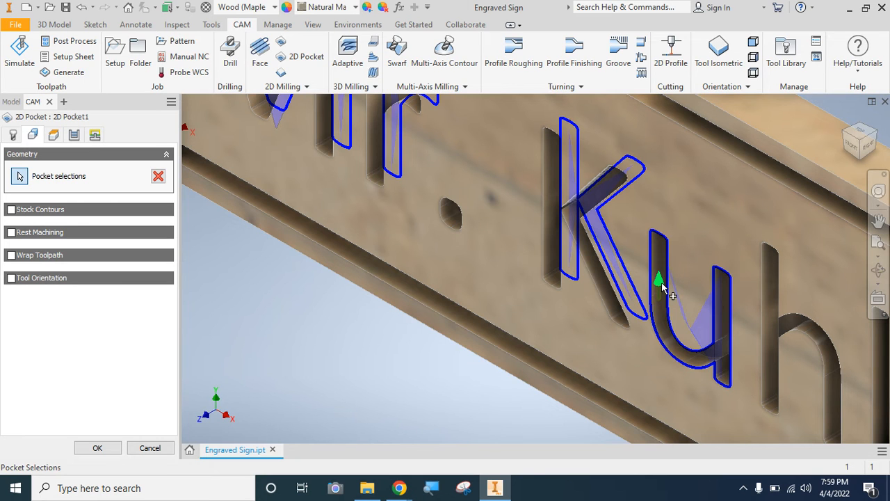
left_click(661, 287)
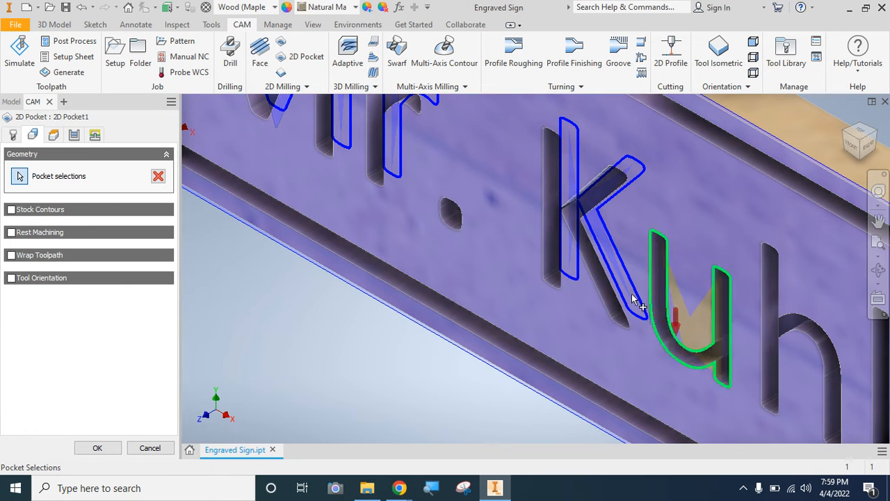
left_click(869, 147)
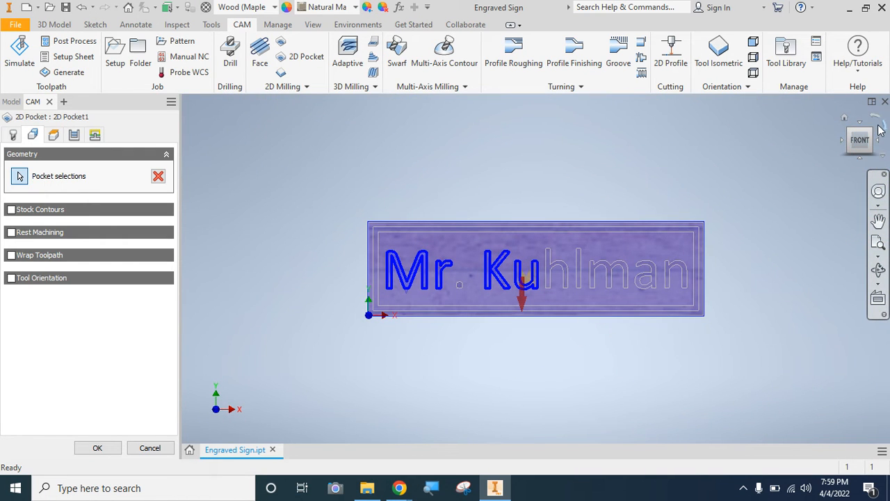
left_click(870, 128)
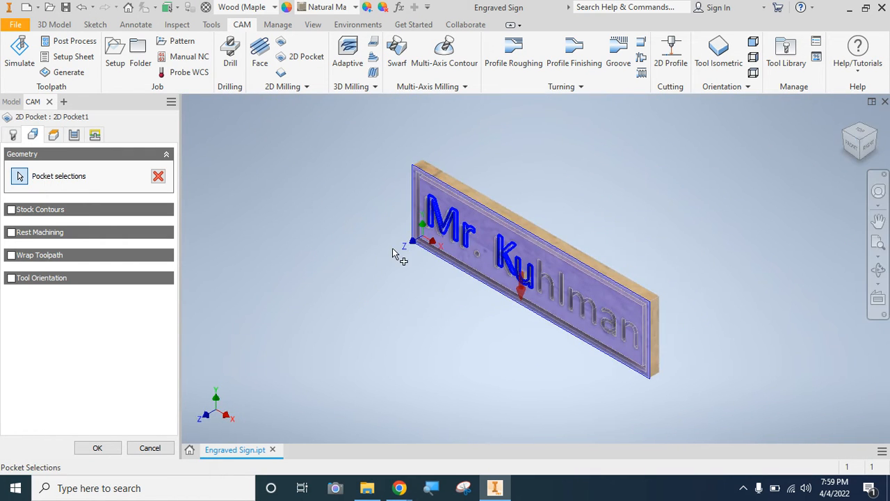
left_click(158, 181)
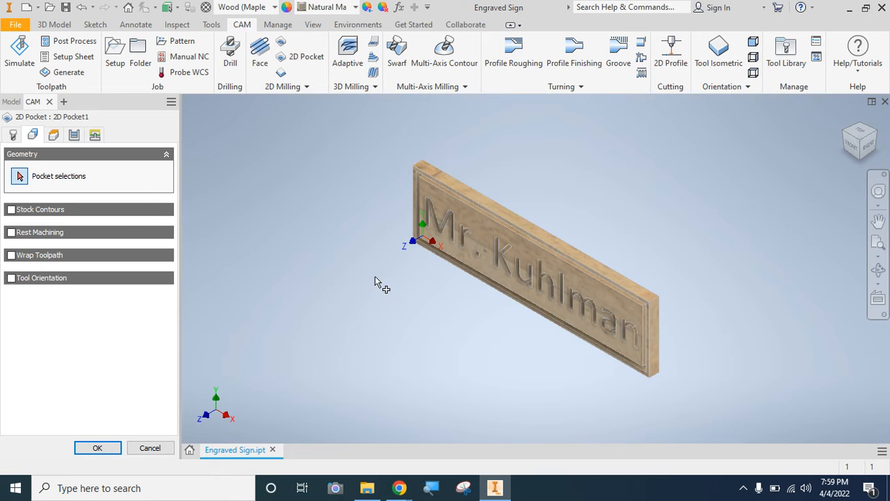
- Select the floor faces of the first four engraved letters as pocket selections, skipping the period
scroll(424, 247, "down", 5)
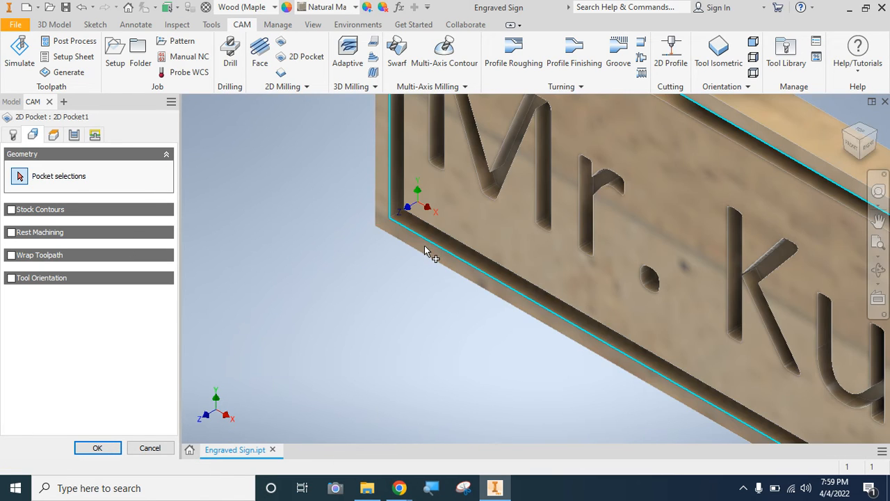
left_click(511, 158)
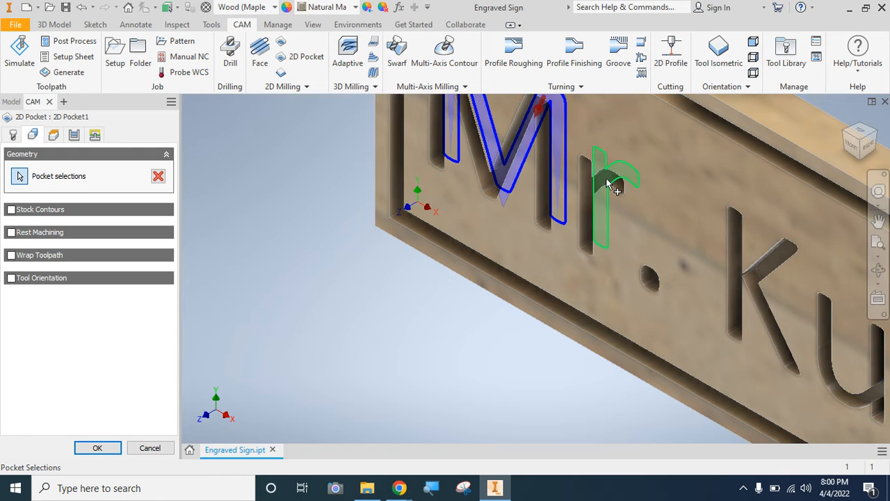
left_click(606, 183)
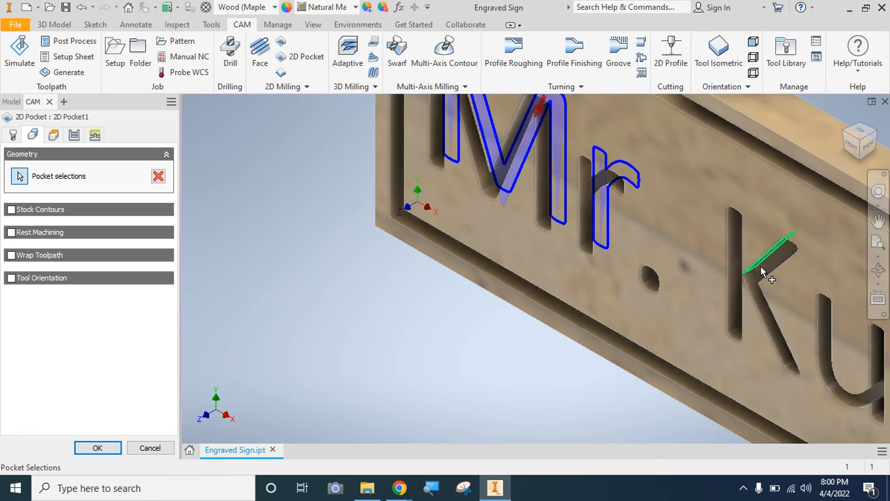
left_click(875, 392)
left_click(877, 247)
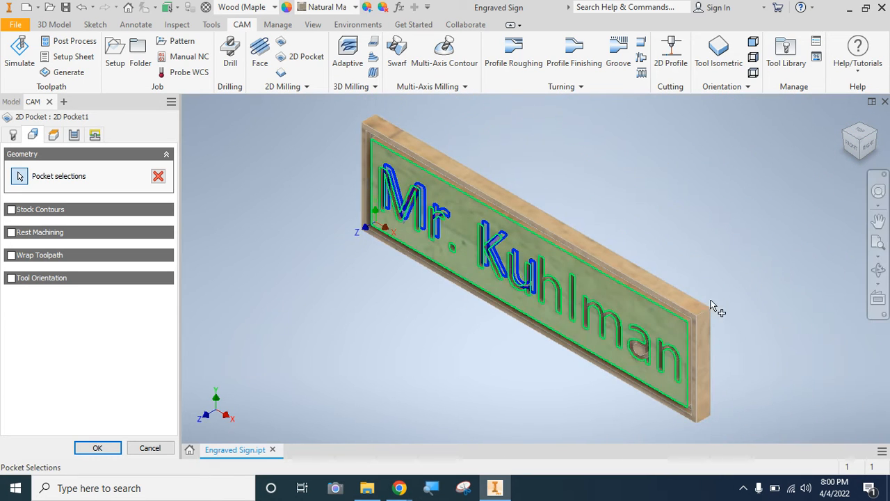
left_click(401, 210)
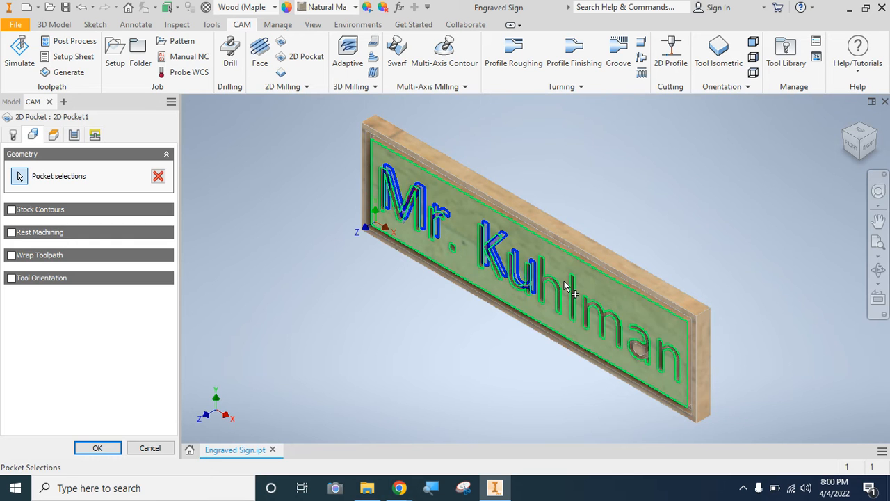
- Add the floor faces of the engraved letters h, l and m to the pocket selections
scroll(564, 287, "down", 5)
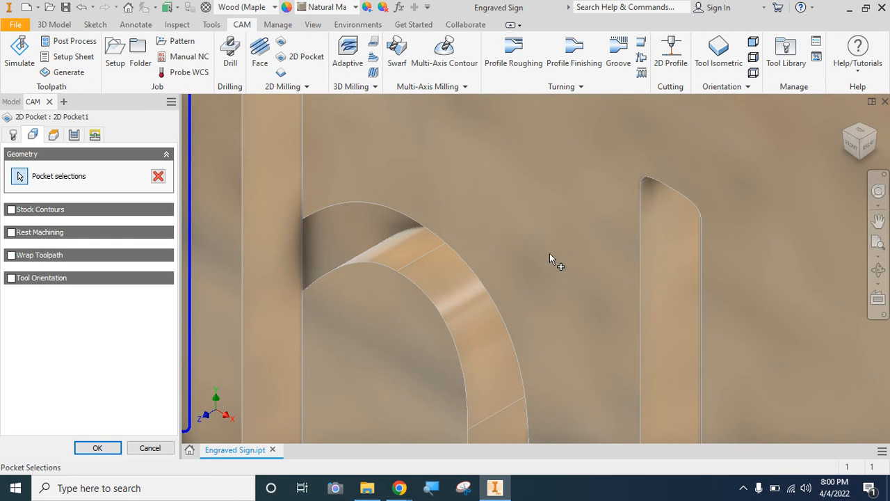
scroll(549, 255, "up", 3)
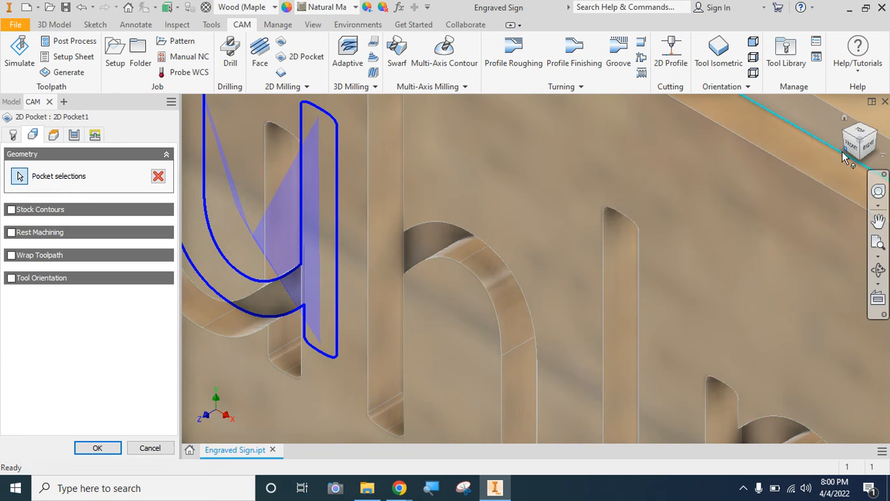
left_click_drag(846, 149, 845, 131)
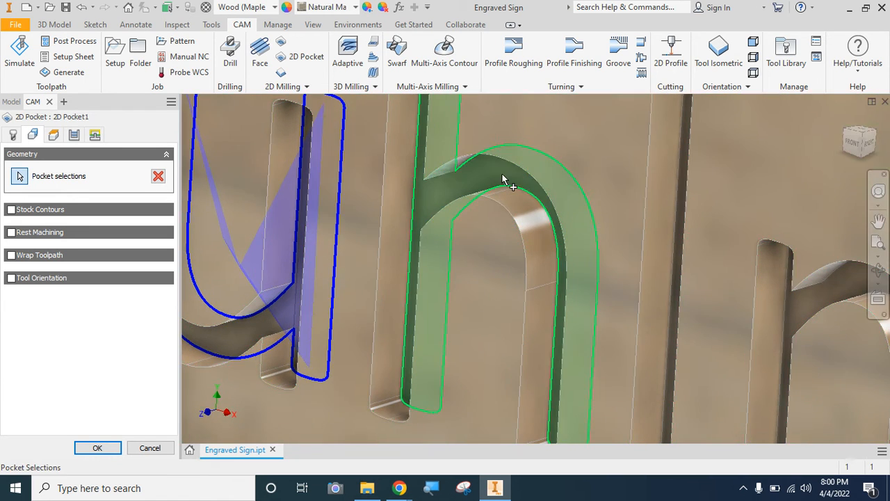
left_click(682, 206)
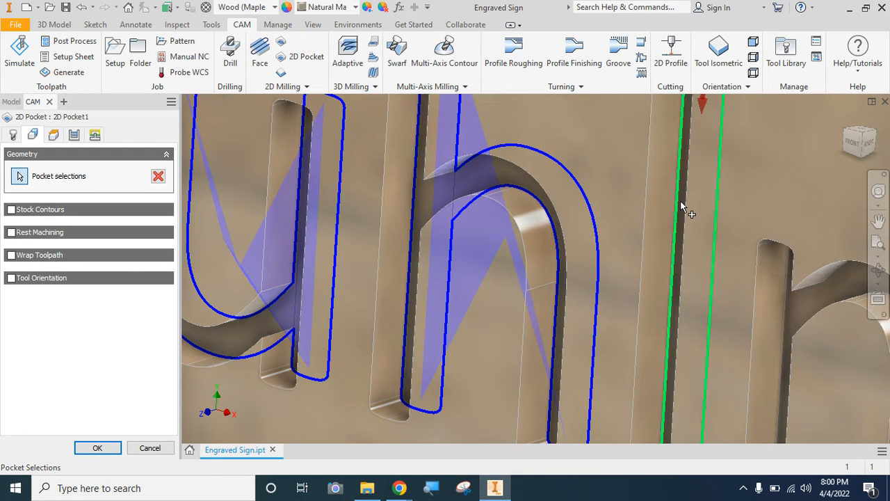
left_click(682, 205)
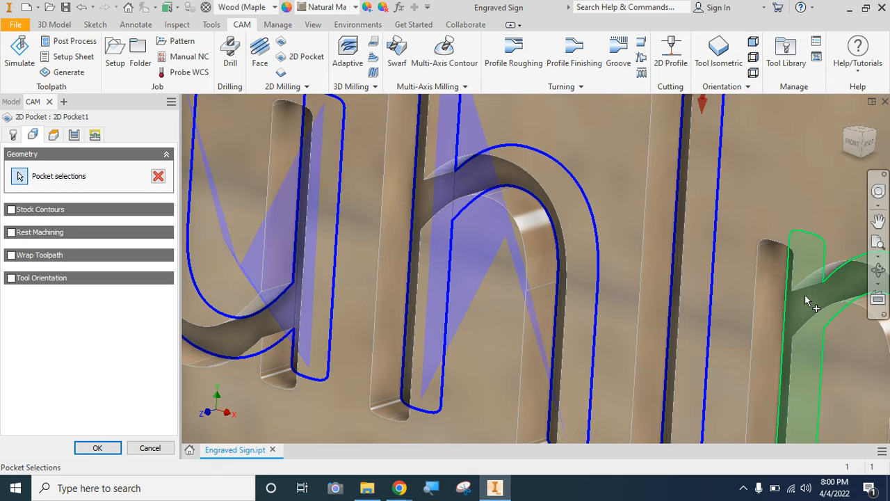
left_click(805, 296)
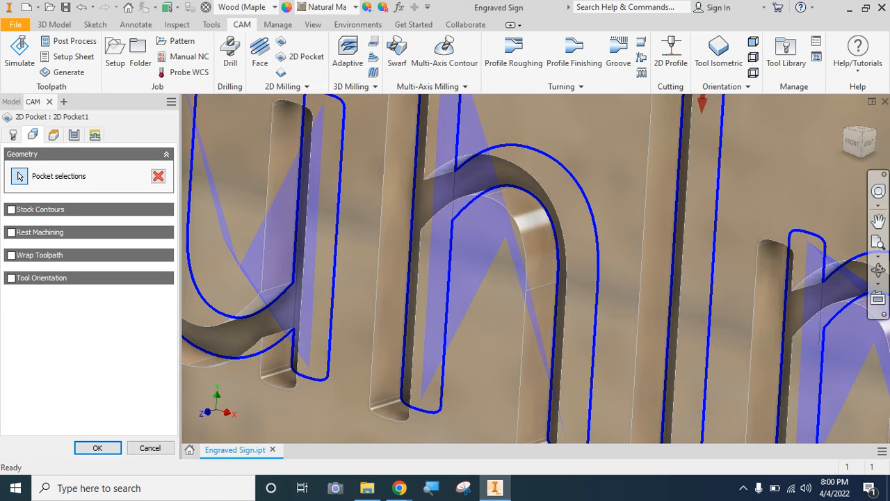
- Add the floor face of the engraved letter a to the pocket selections
left_click(878, 245)
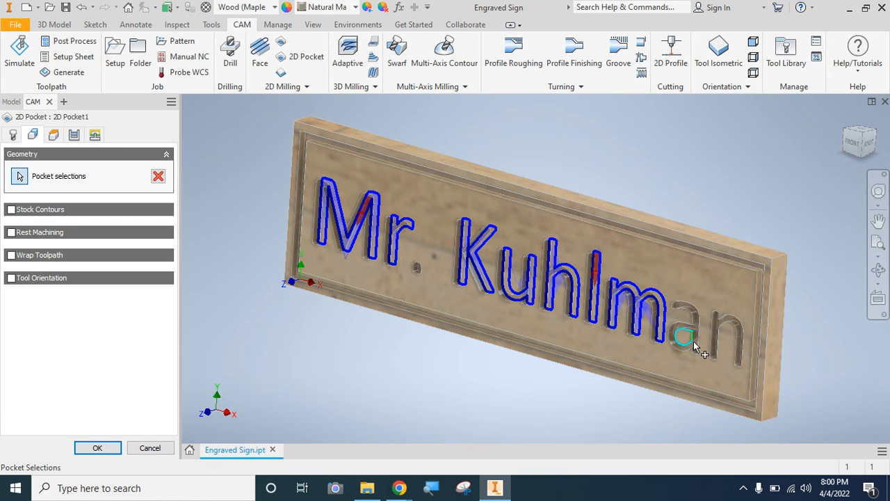
scroll(694, 344, "down", 3)
scroll(694, 344, "down", 3)
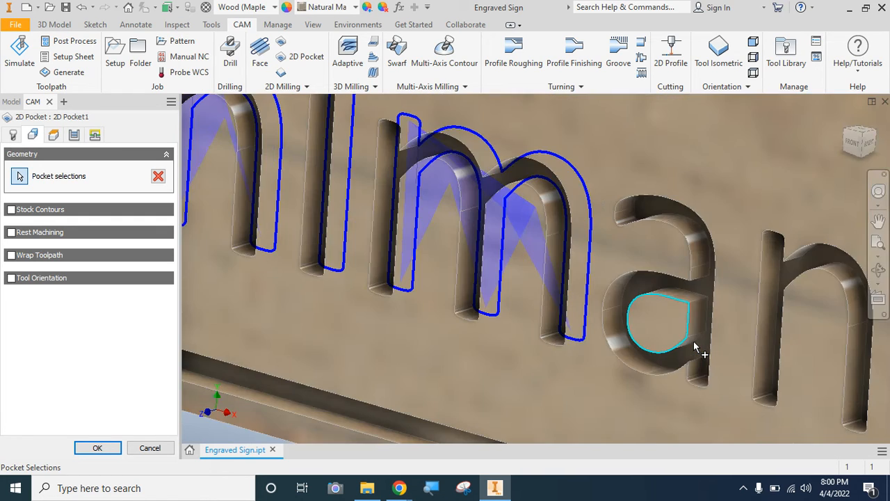
left_click(697, 348)
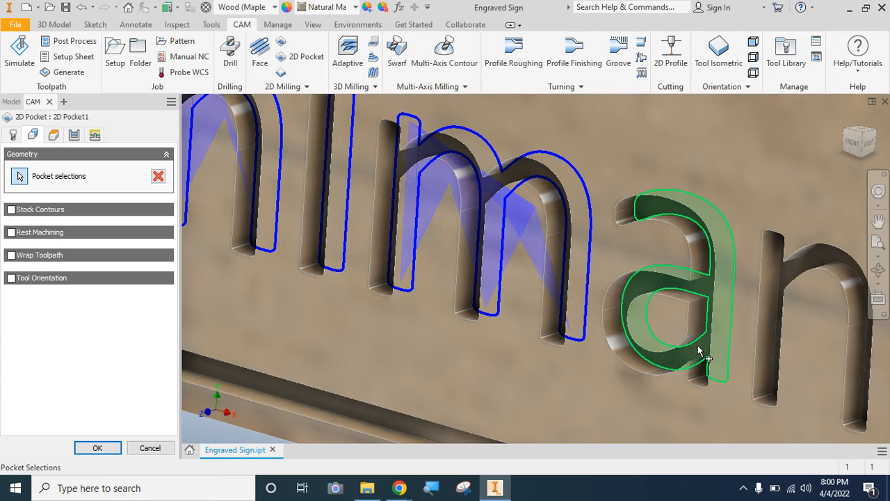
- Complete the 2D Pocket selections with the floor face of the final letter n, and save the part
left_click(781, 273)
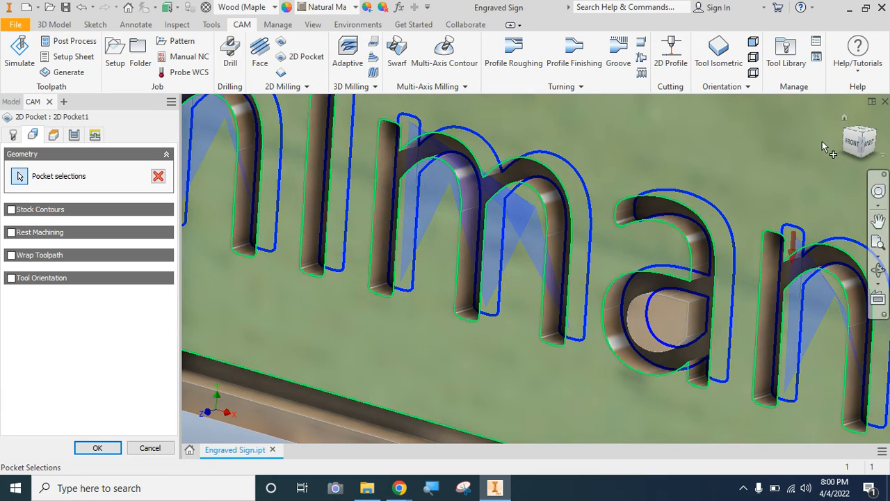
left_click(100, 449)
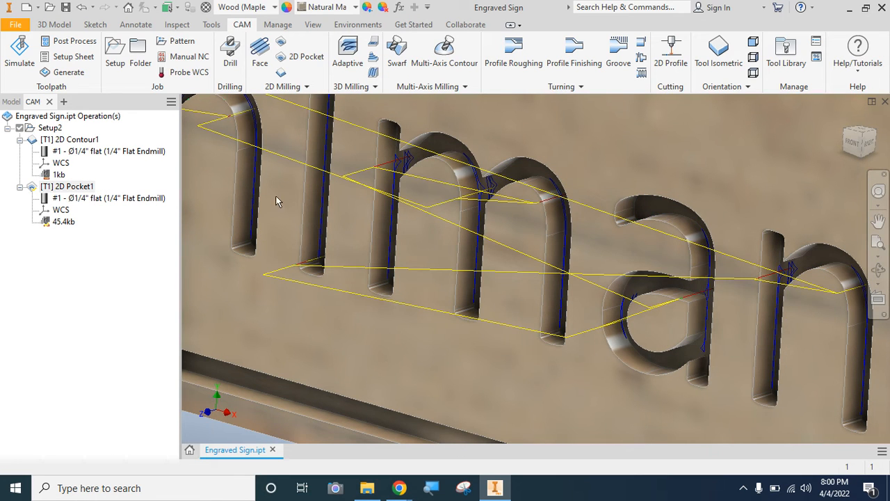
left_click(849, 148)
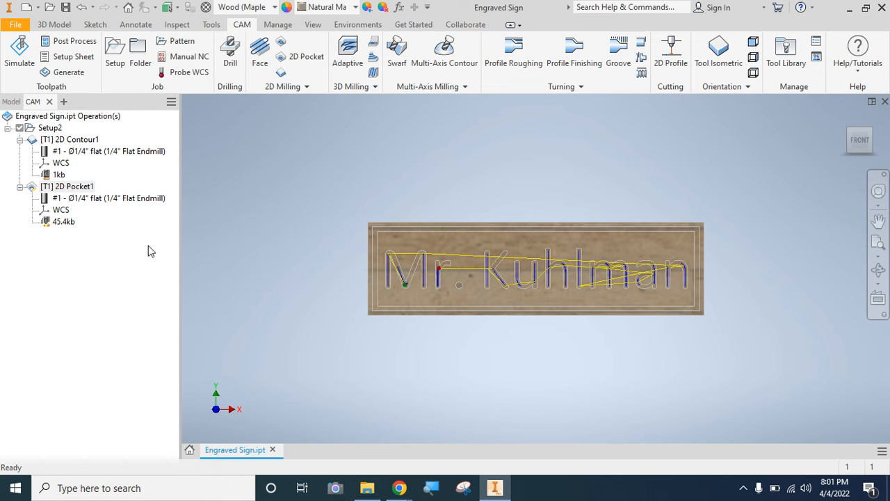
left_click(61, 7)
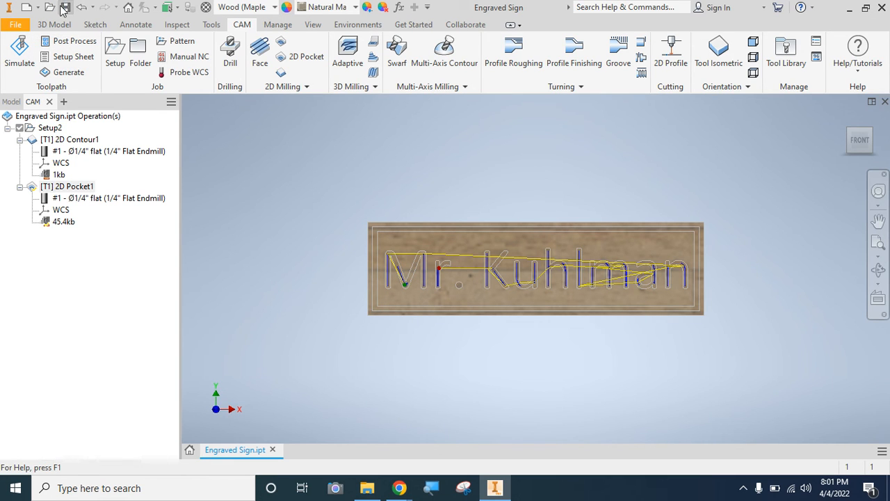
- Play the machining simulation of the 2D Pocket toolpath, check the cuts from an angled and the front view, and close it
left_click(19, 48)
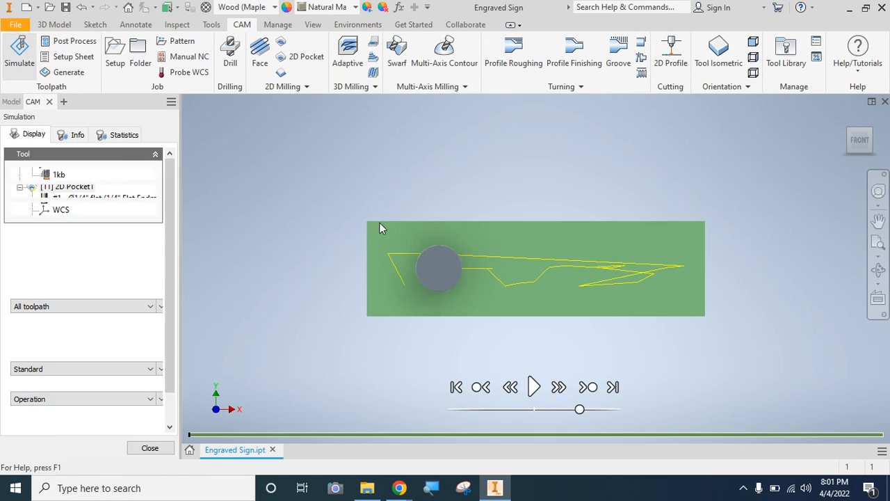
left_click(532, 387)
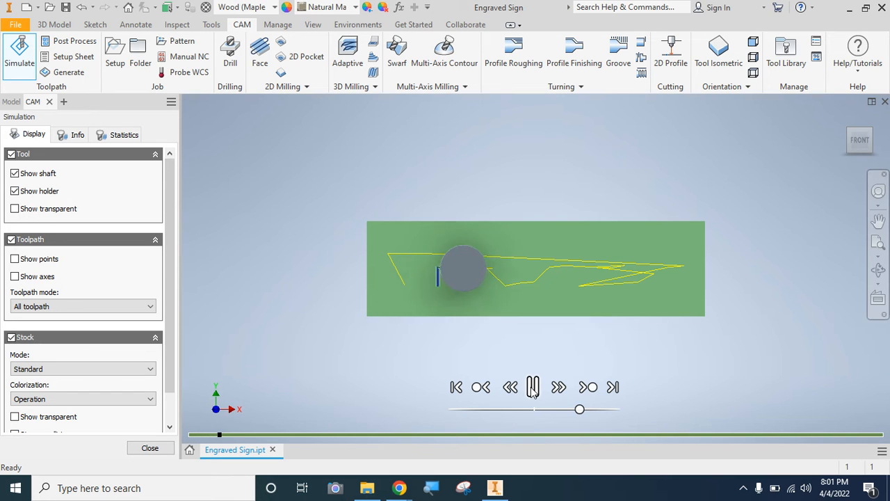
left_click_drag(866, 139, 872, 135)
left_click(871, 134)
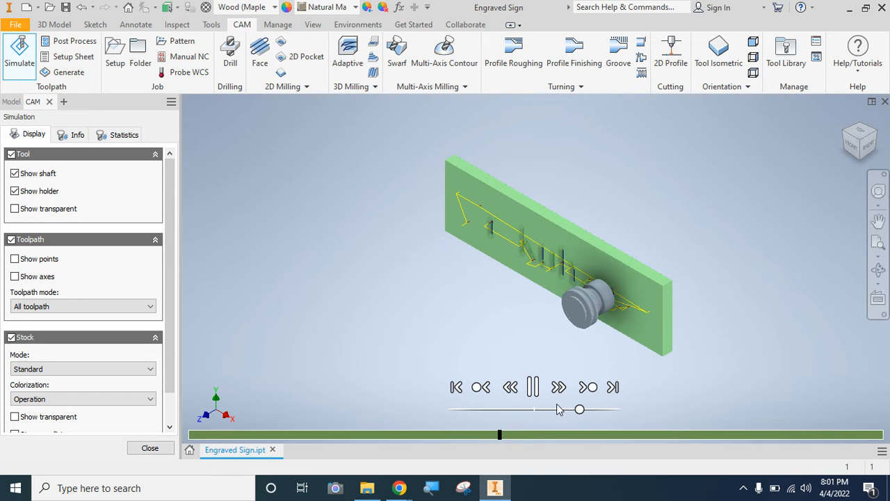
left_click(849, 148)
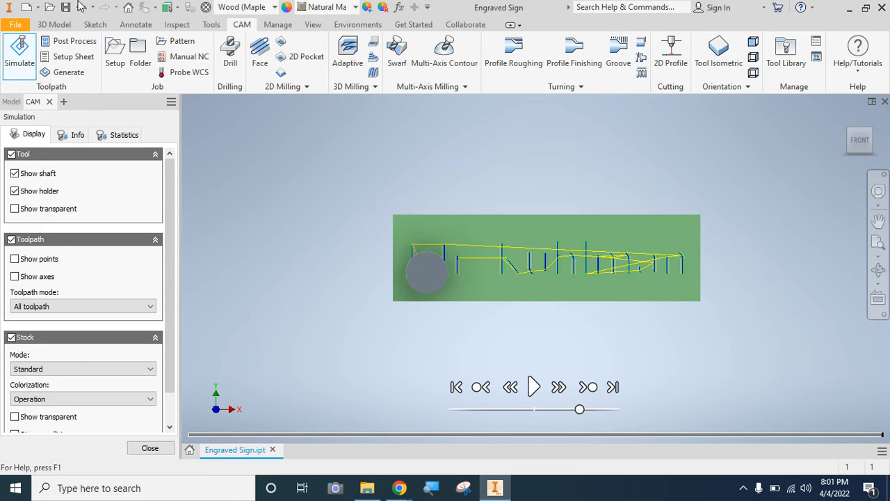
left_click(137, 455)
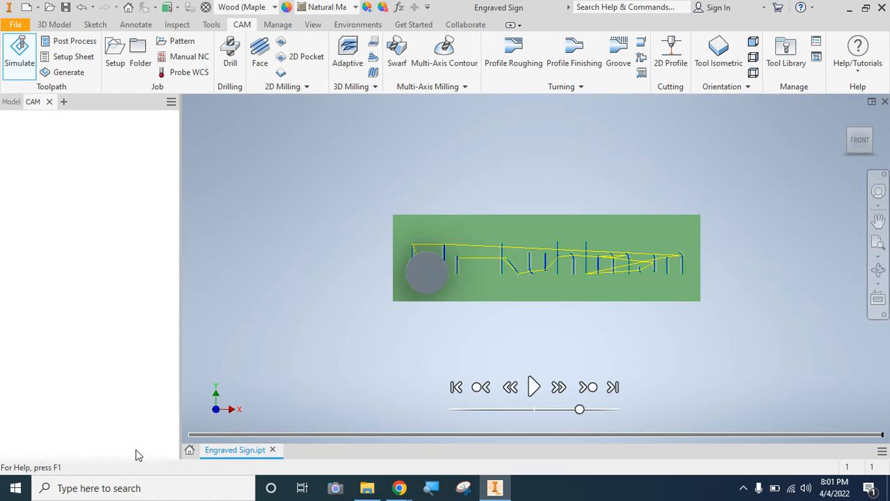
- Edit Sketch3 under Extrusion3 and make the entire sign text bold
left_click(11, 102)
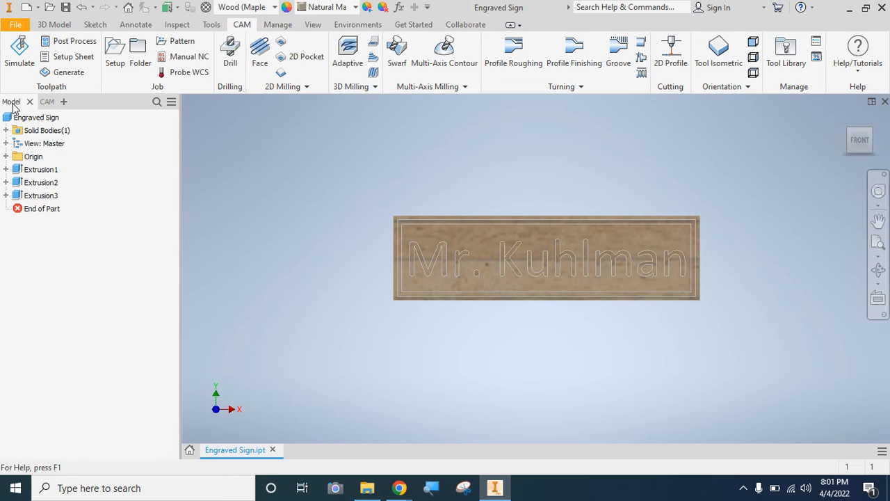
left_click(6, 195)
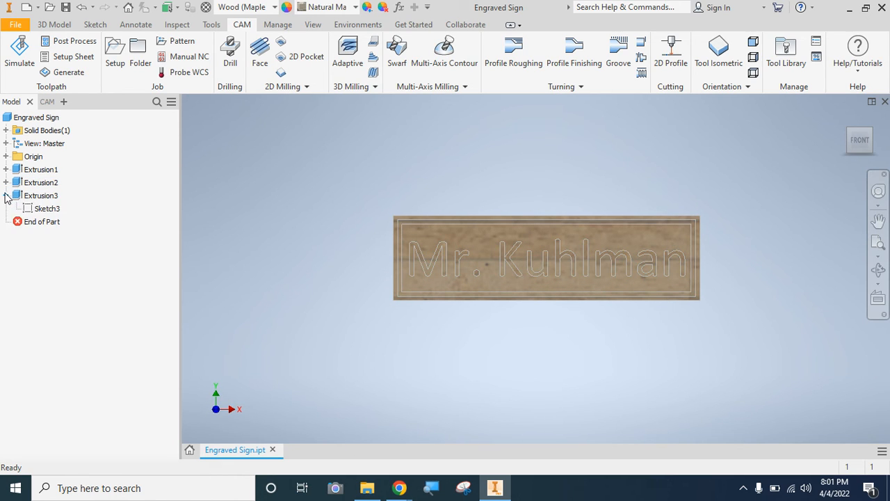
right_click(27, 208)
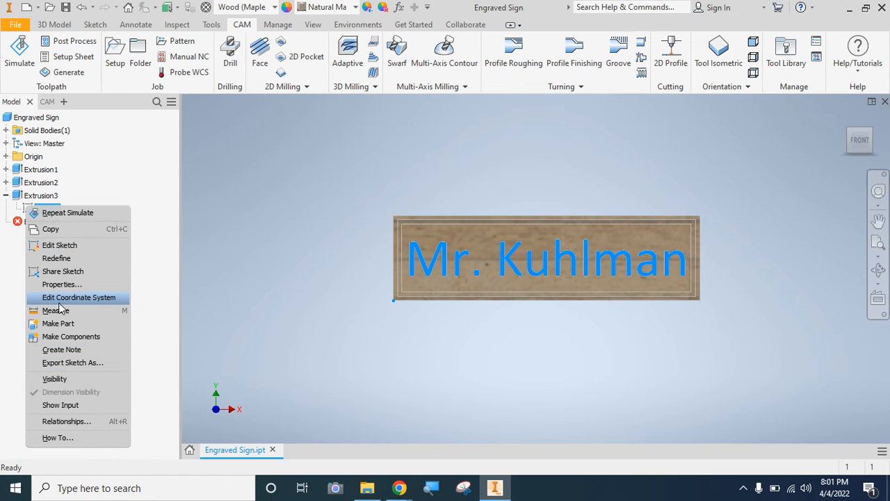
left_click(59, 244)
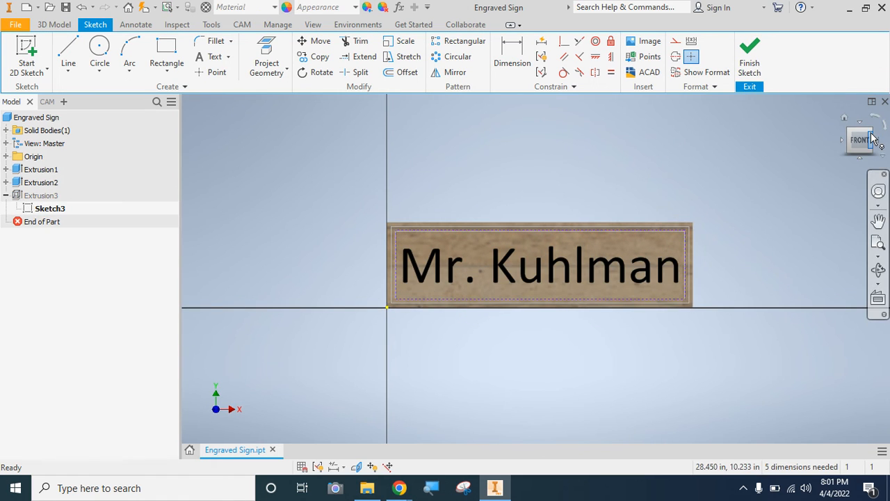
double_click(638, 270)
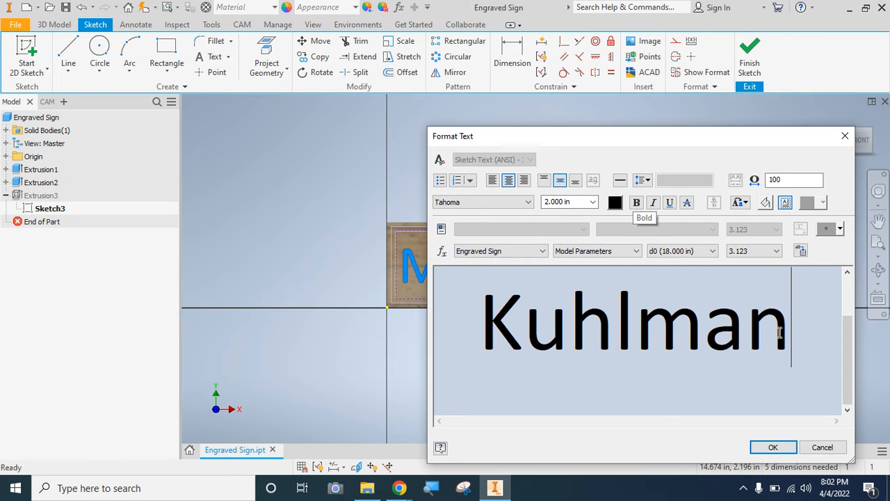
left_click_drag(798, 327, 435, 279)
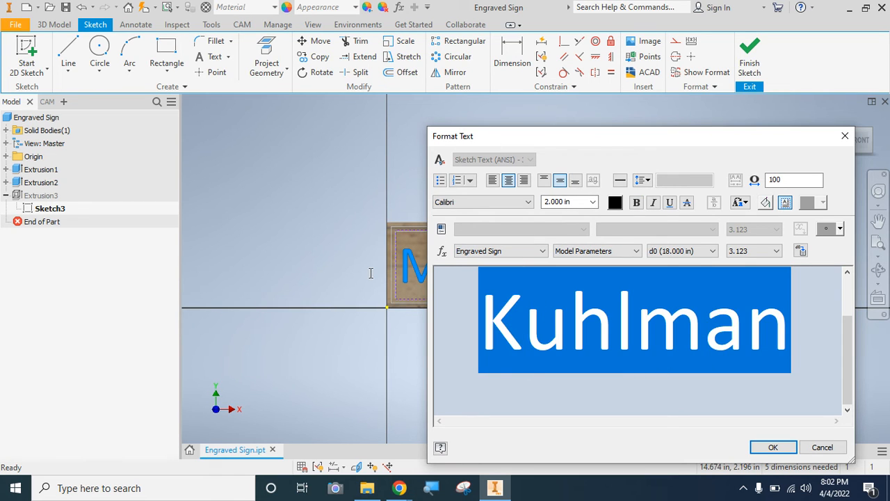
left_click_drag(371, 273, 369, 216)
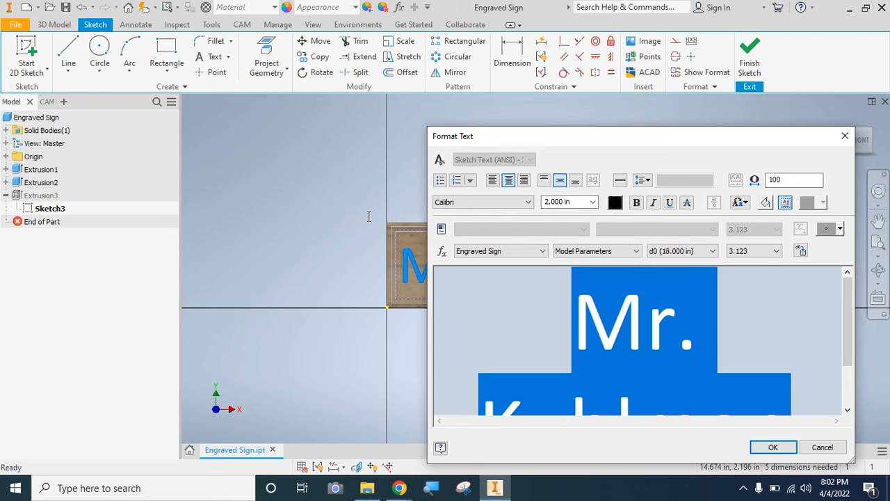
left_click(636, 202)
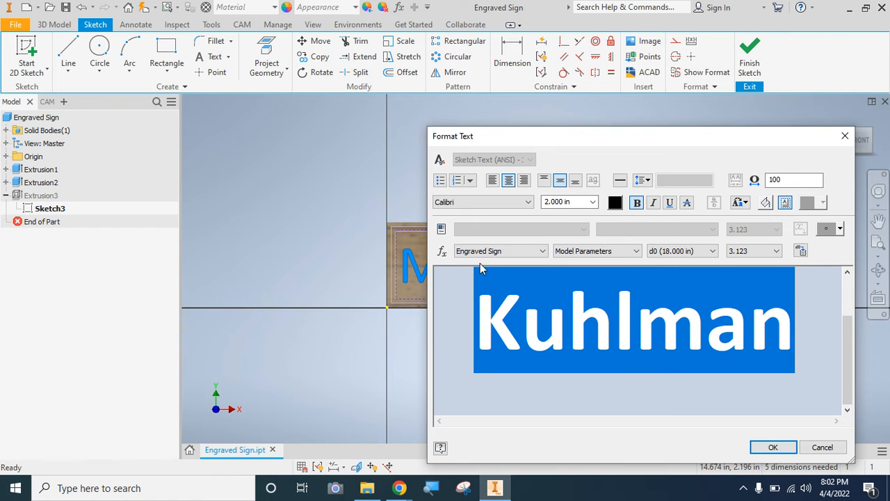
left_click(772, 447)
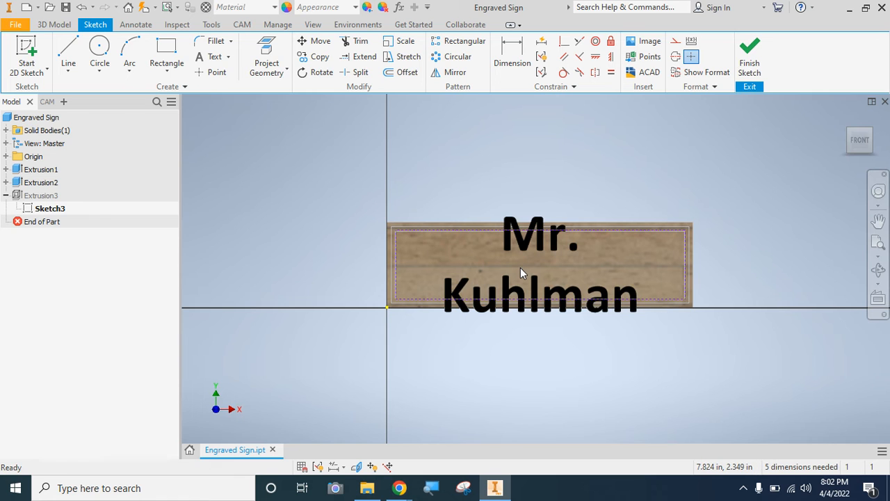
- Set the height of the entire sign text to 1.9 in and finish the sketch
double_click(524, 245)
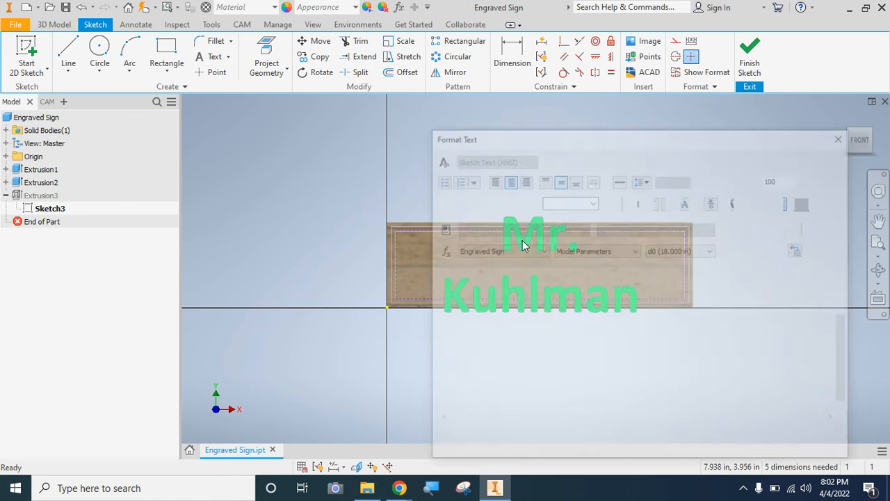
left_click_drag(800, 337, 415, 194)
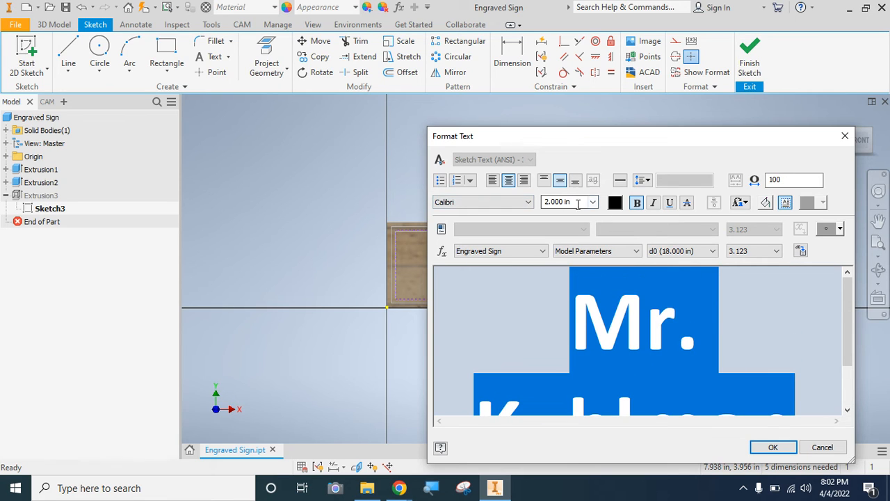
left_click_drag(575, 202, 543, 202)
type("1.9")
key("Return")
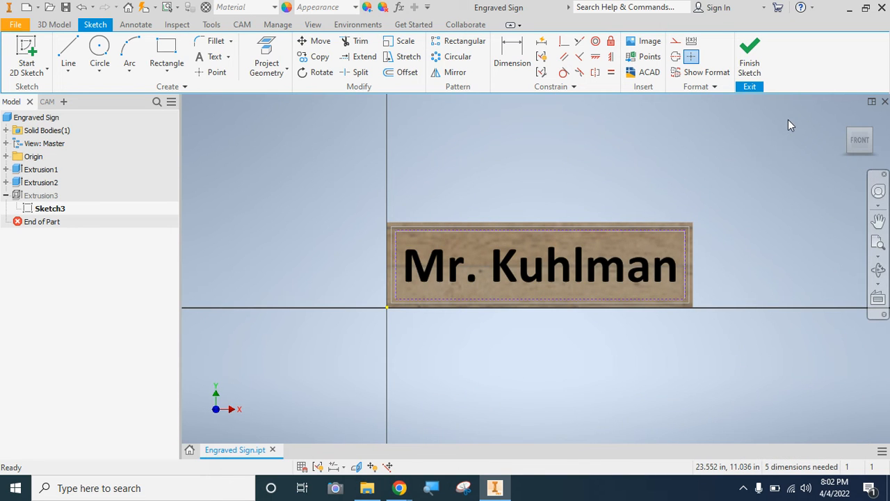
left_click(749, 57)
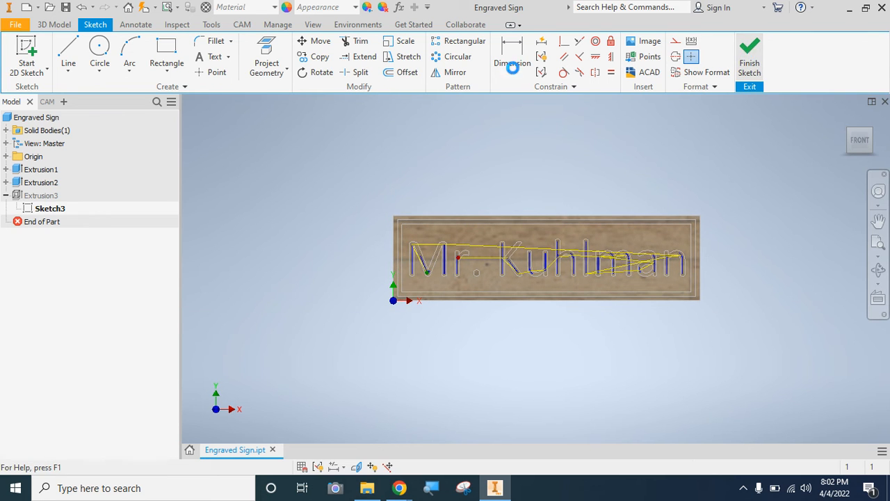
- Regenerate the toolpaths of the 2D Contour1 and 2D Pocket1 operations
left_click(46, 101)
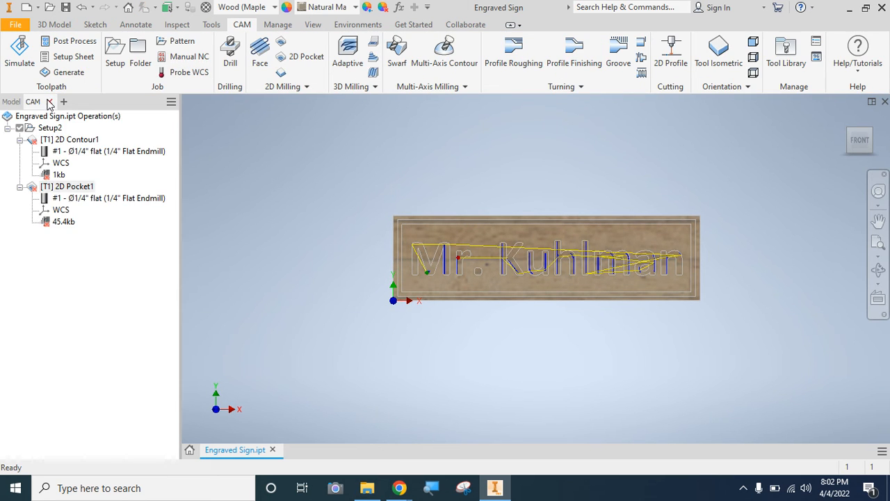
right_click(34, 142)
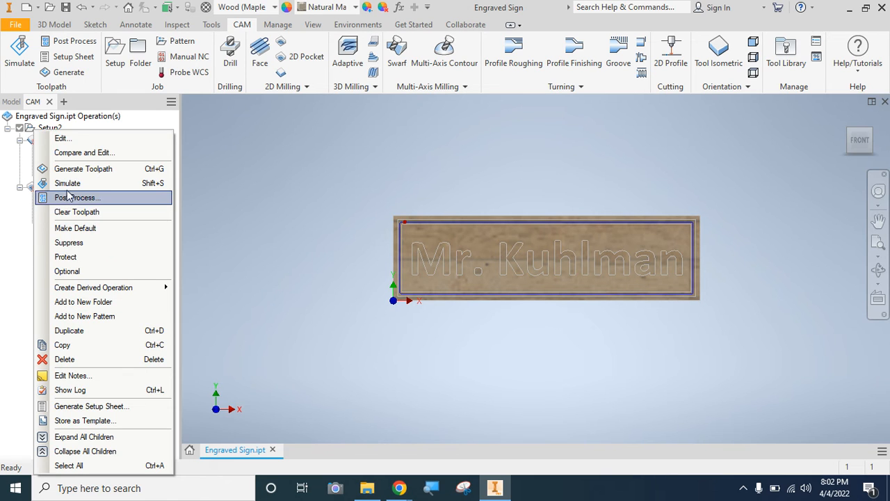
left_click(75, 169)
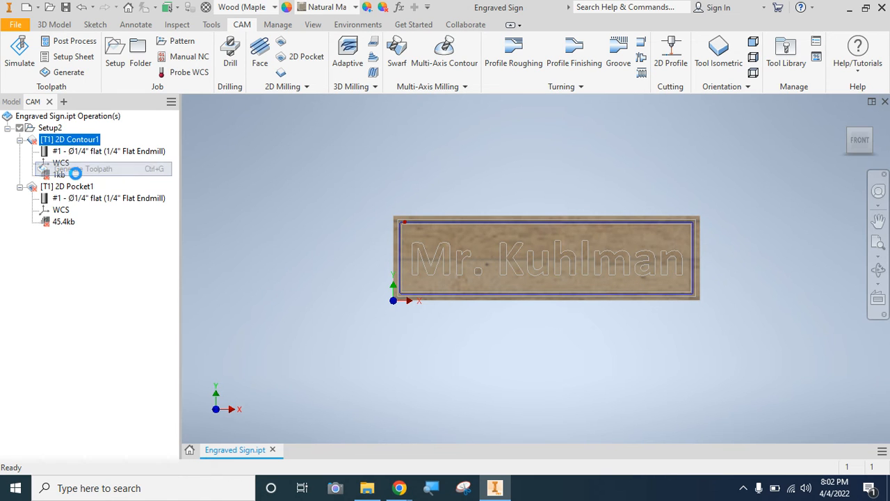
right_click(34, 191)
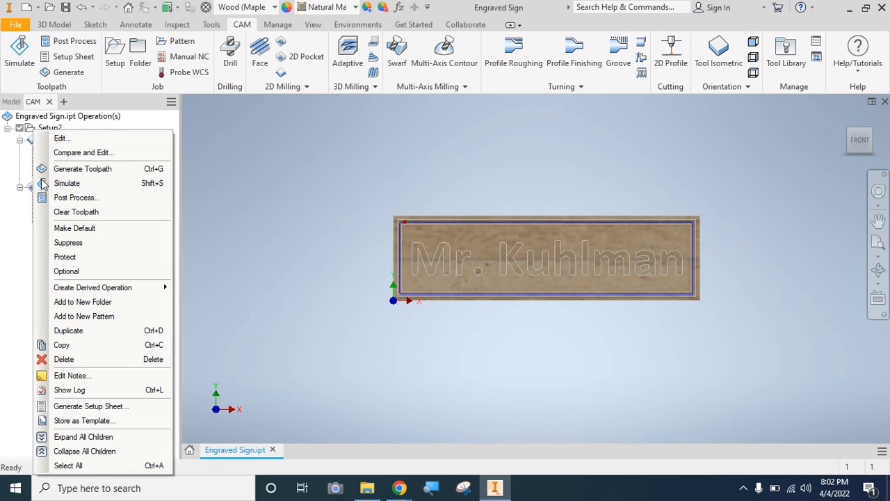
left_click(63, 169)
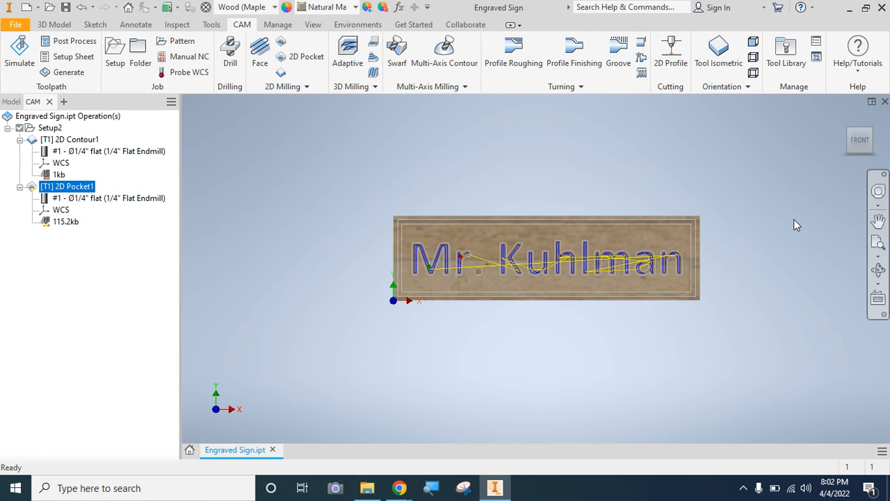
- Simulate the regenerated 2D Pocket toolpath through to the end and view the stock from the front
left_click(872, 130)
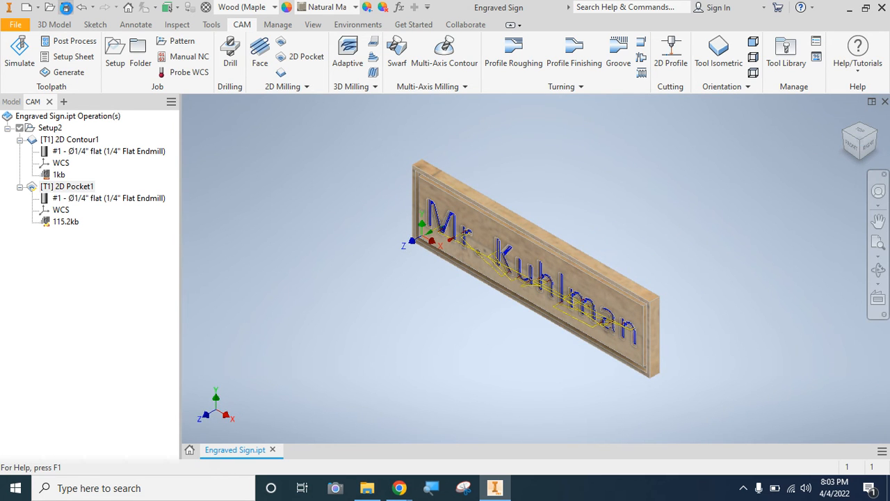
left_click(14, 54)
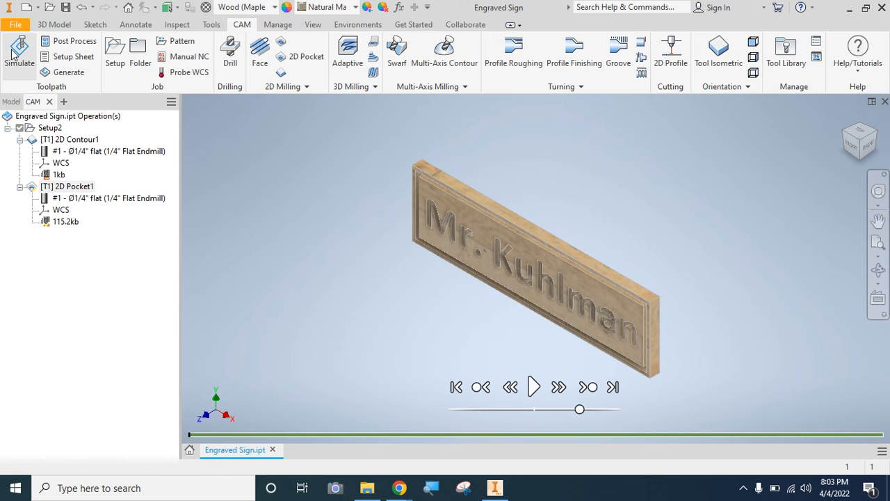
left_click(533, 386)
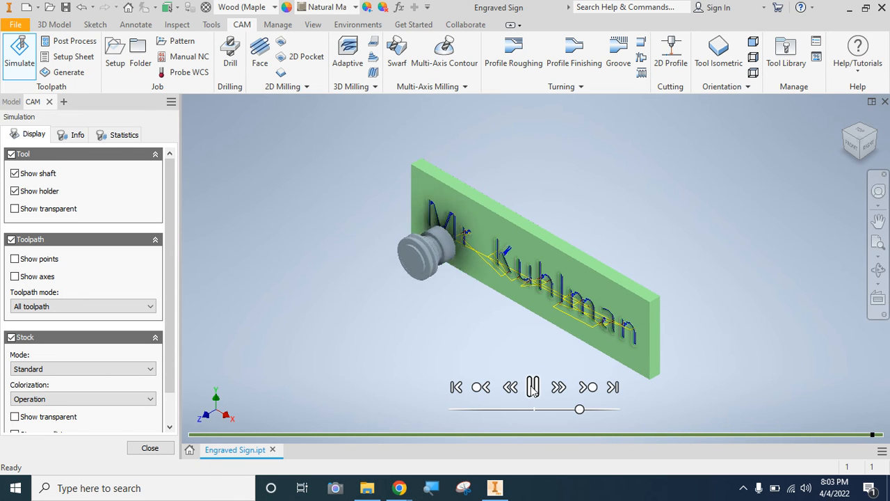
left_click(854, 149)
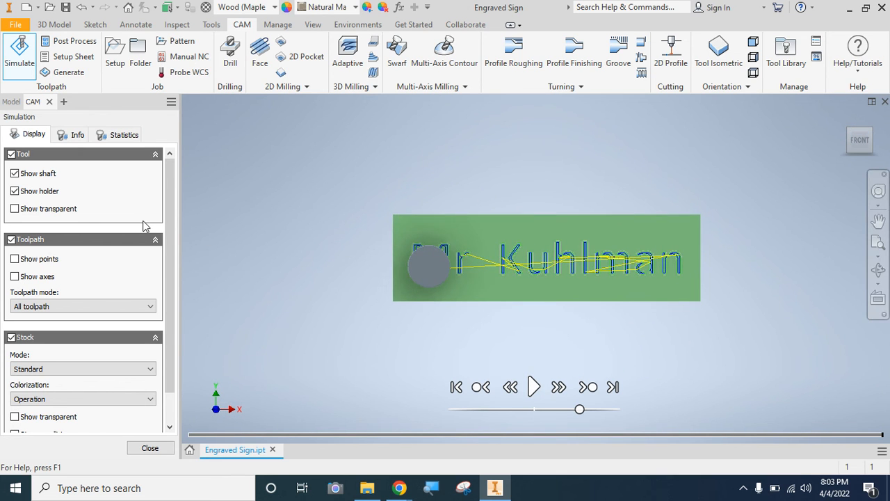
- Hide the tool in the simulation and examine the pocket cuts of the letters up close across the sign
left_click(10, 154)
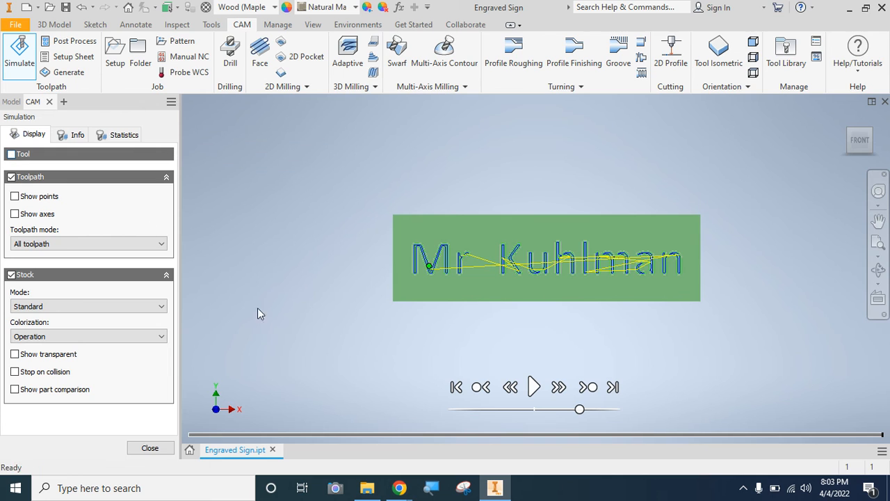
scroll(439, 235, "up", 3)
scroll(438, 236, "up", 2)
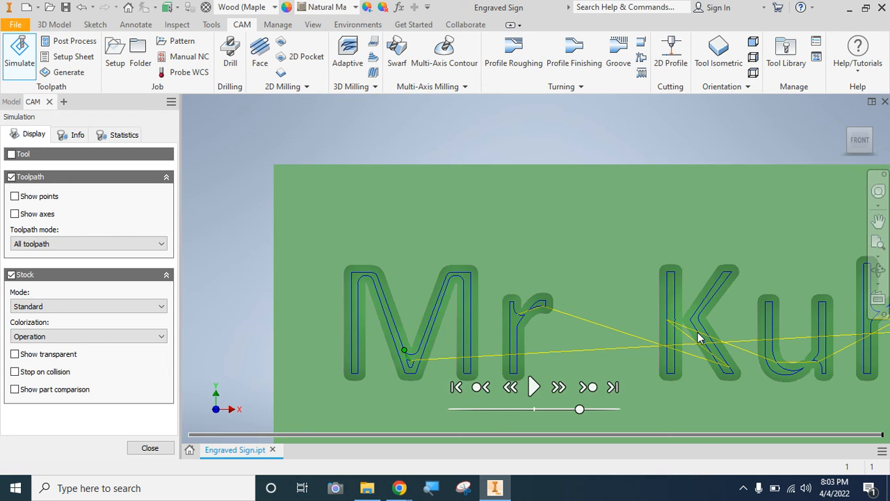
scroll(700, 338, "down", 3)
scroll(700, 338, "up", 3)
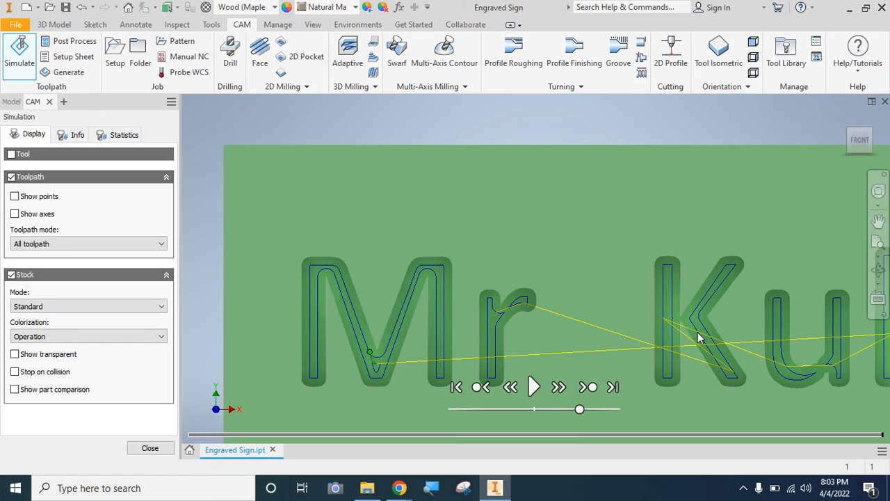
left_click(878, 220)
left_click_drag(778, 262, 428, 240)
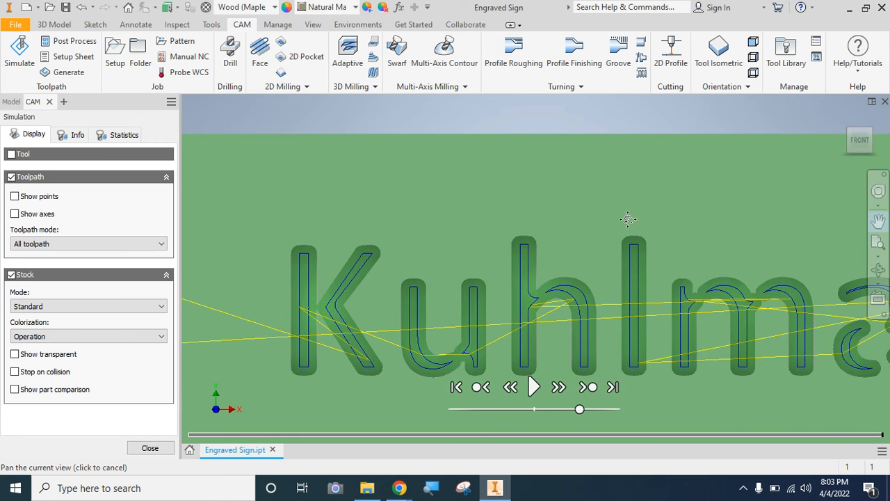
left_click_drag(627, 218, 463, 168)
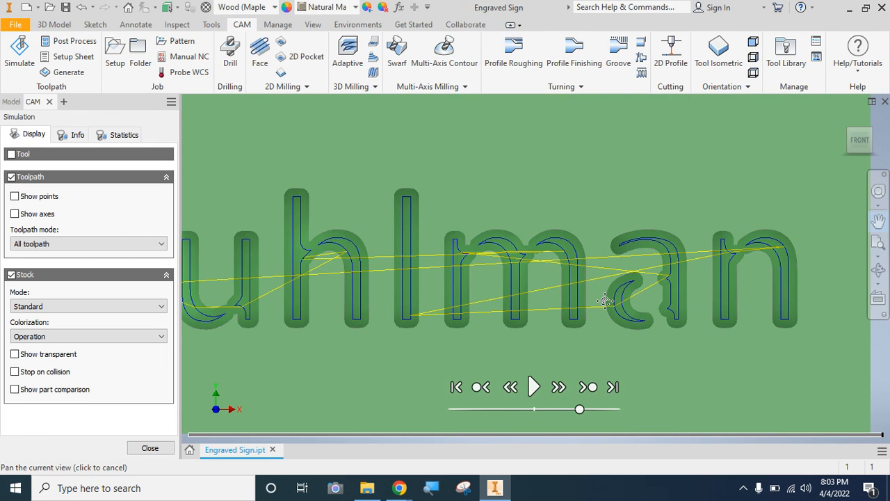
- Close the simulation and add the bottom edge of the period after "Mr" to the pocket selections of the 2D Pocket1 operation
left_click(149, 449)
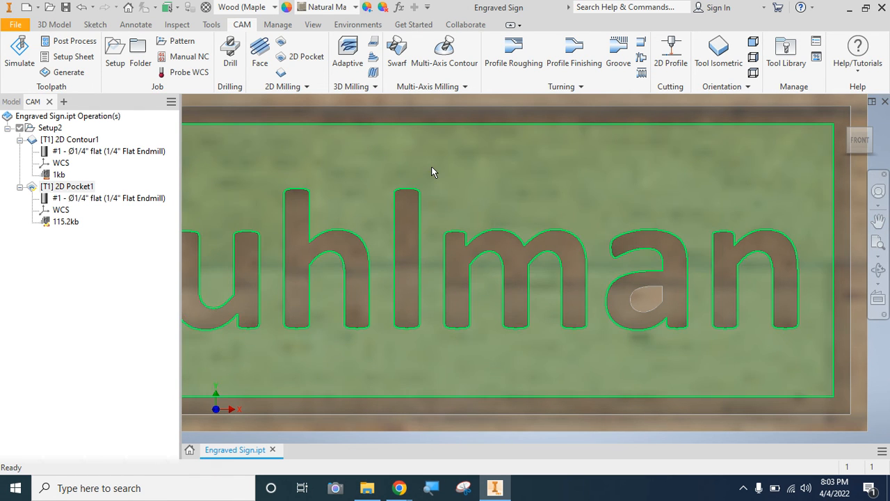
right_click(70, 192)
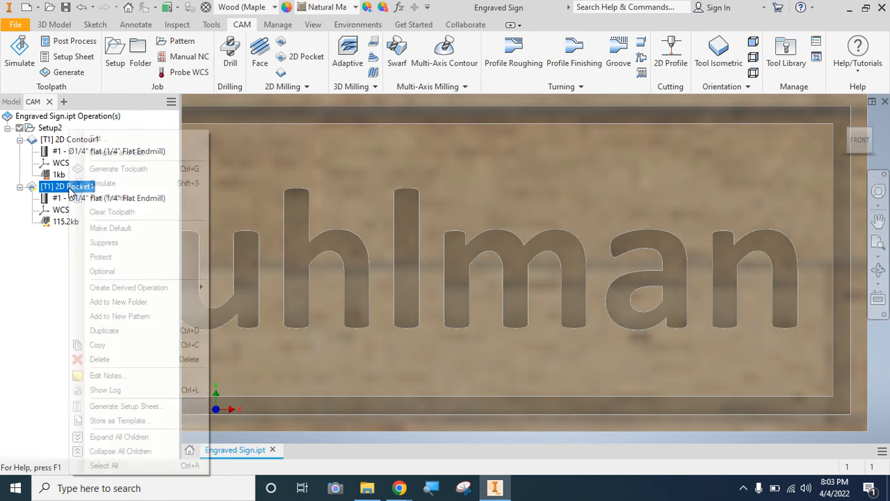
left_click(103, 139)
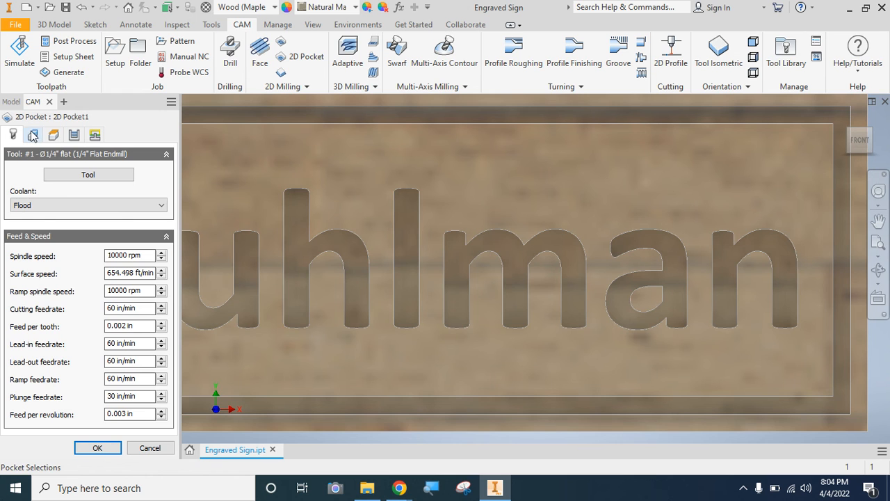
left_click(33, 135)
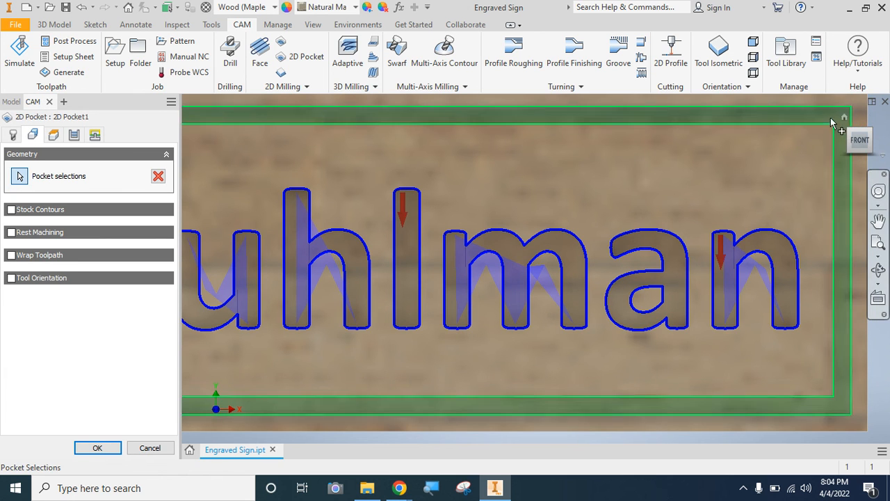
left_click(871, 134)
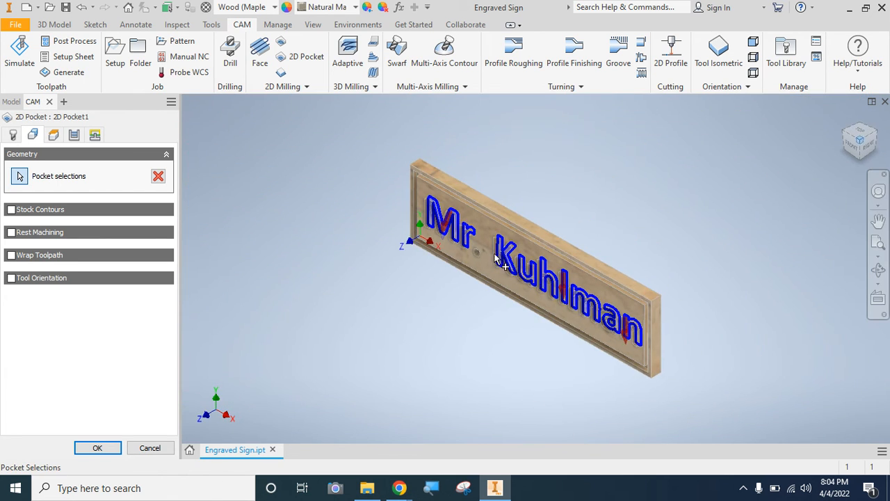
scroll(474, 258, "down", 2)
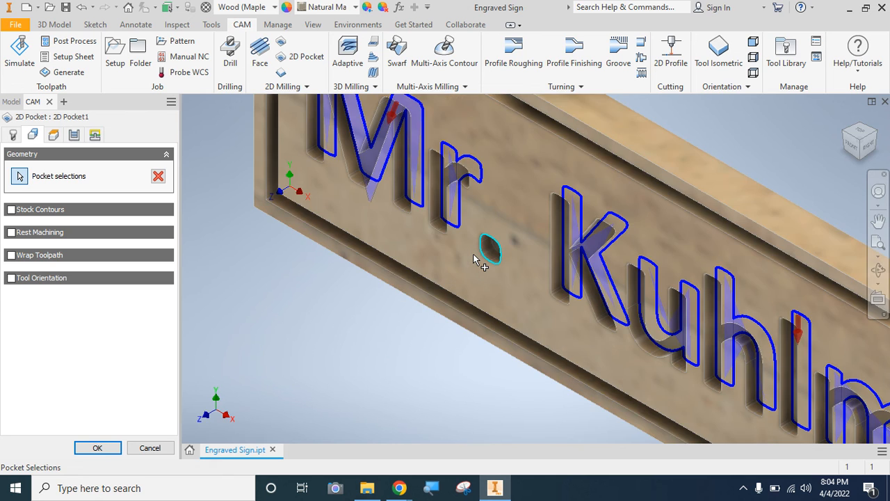
scroll(474, 258, "down", 3)
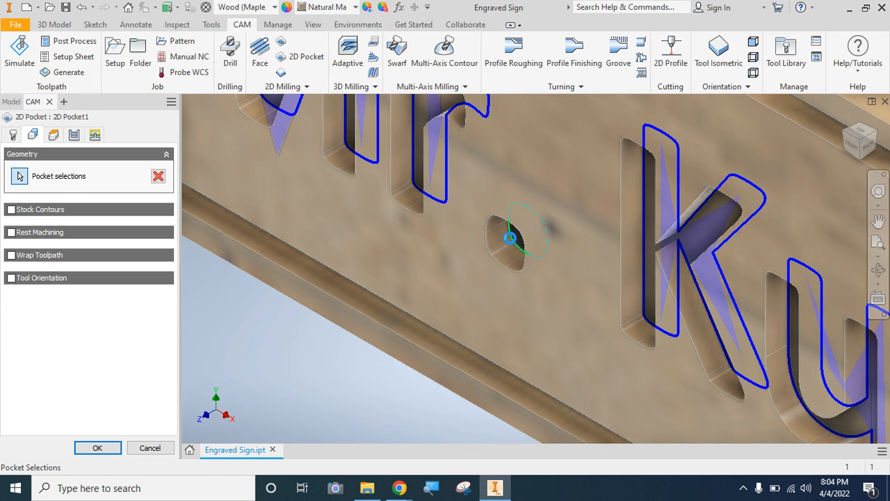
left_click(518, 247)
left_click(95, 449)
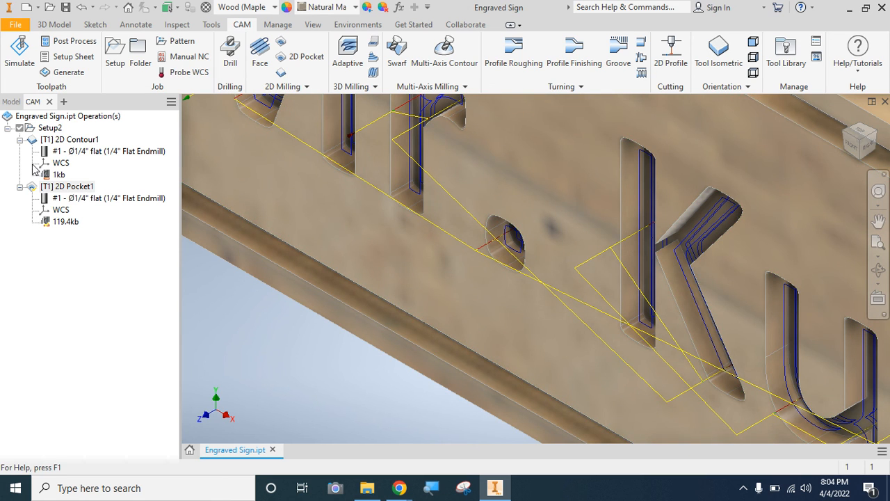
- Simulate the updated 2D Pocket1 toolpath to the end in the front view and save the part
left_click(19, 47)
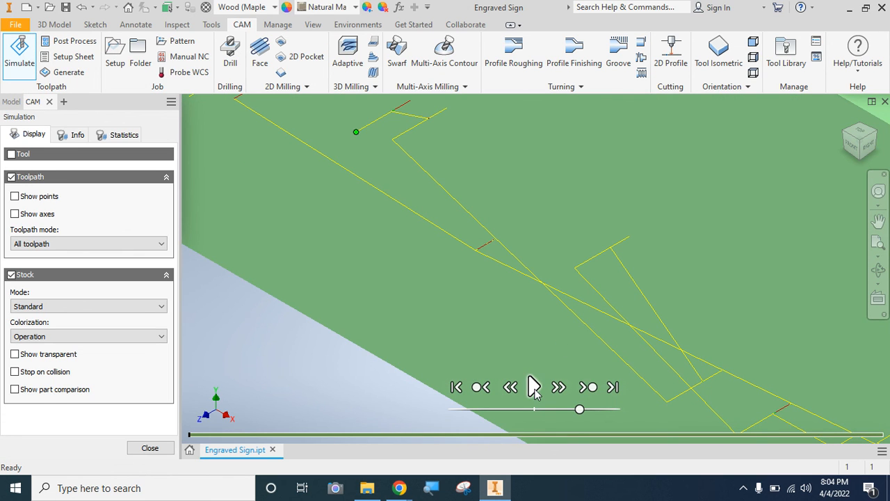
left_click(533, 387)
left_click(852, 145)
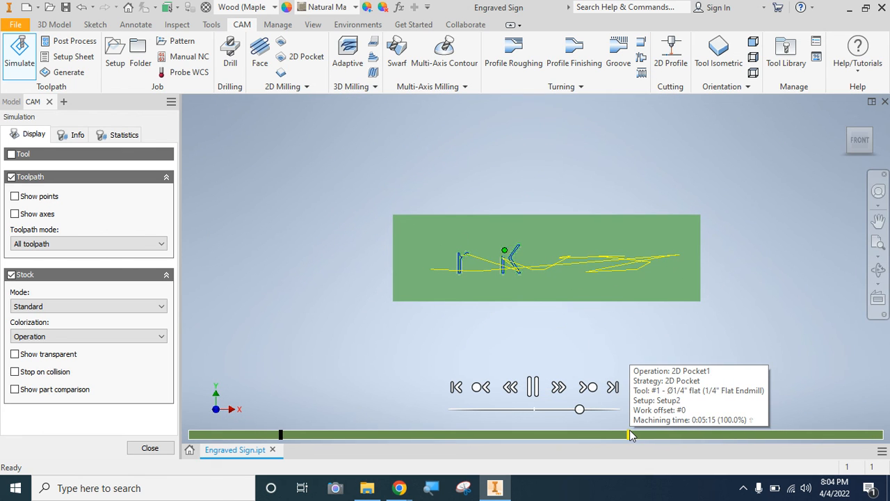
mouse_move(629, 431)
left_mouse_down()
mouse_move(798, 411)
mouse_move(887, 461)
left_mouse_up()
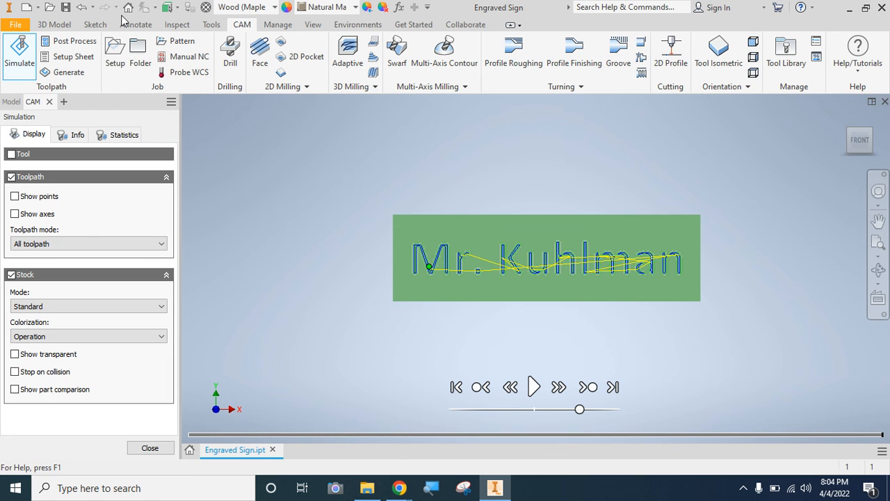
left_click(64, 7)
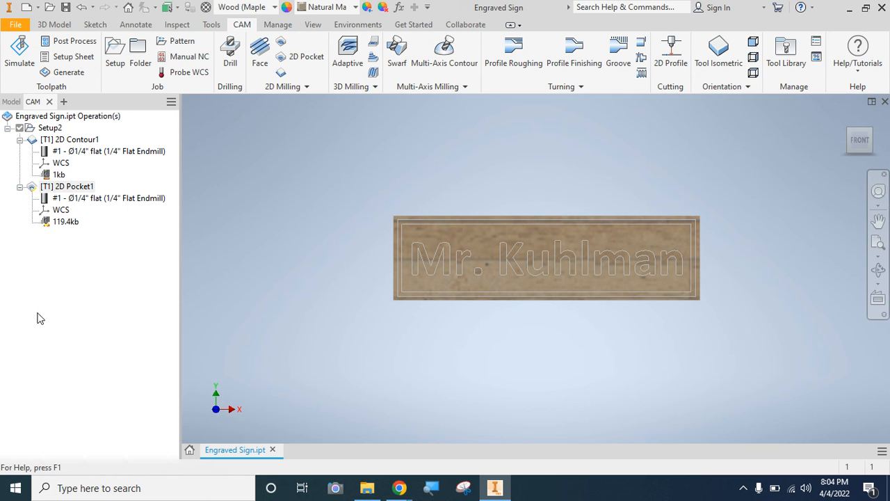
mouse_move(407, 493)
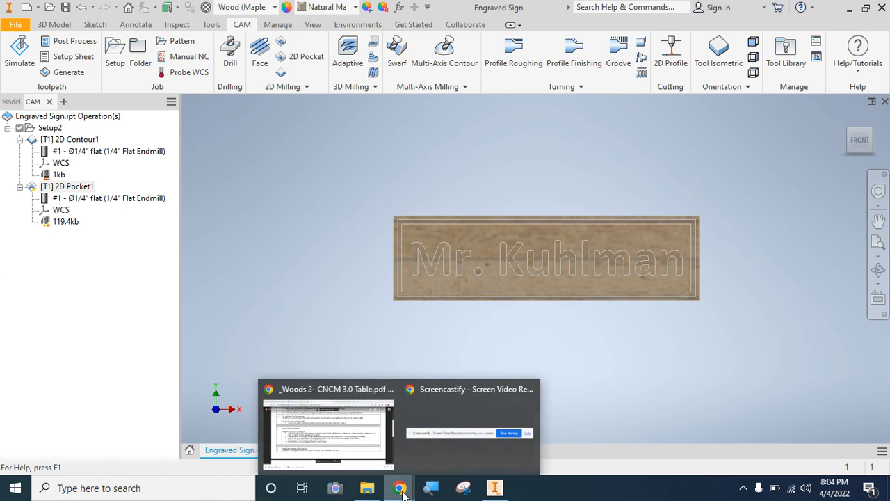